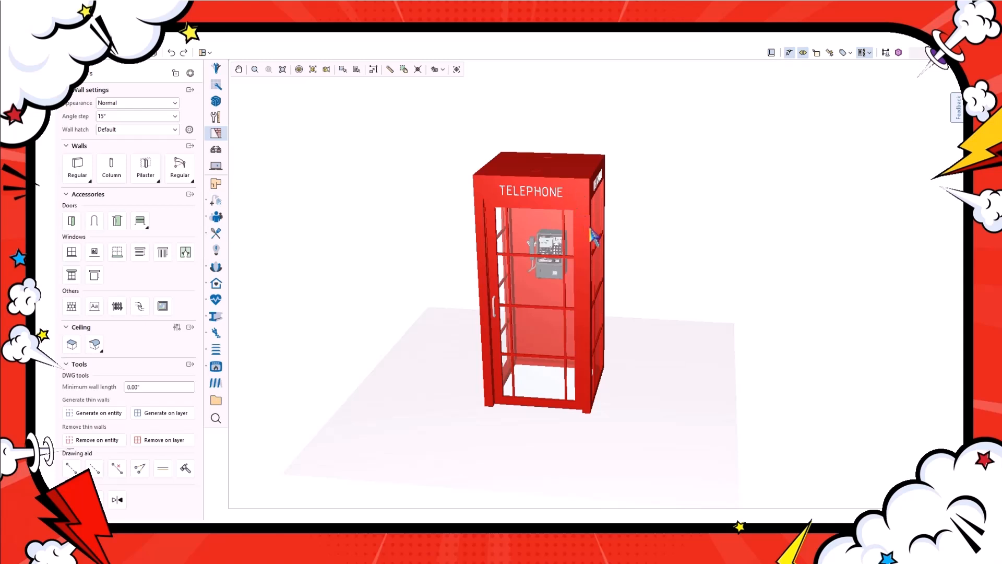
# - Make the phone booth a special with description "DR WHO POLICE BOX TARDIS (Time And Relative Dimension In Space)" and article 3
pyautogui.click(587, 204)
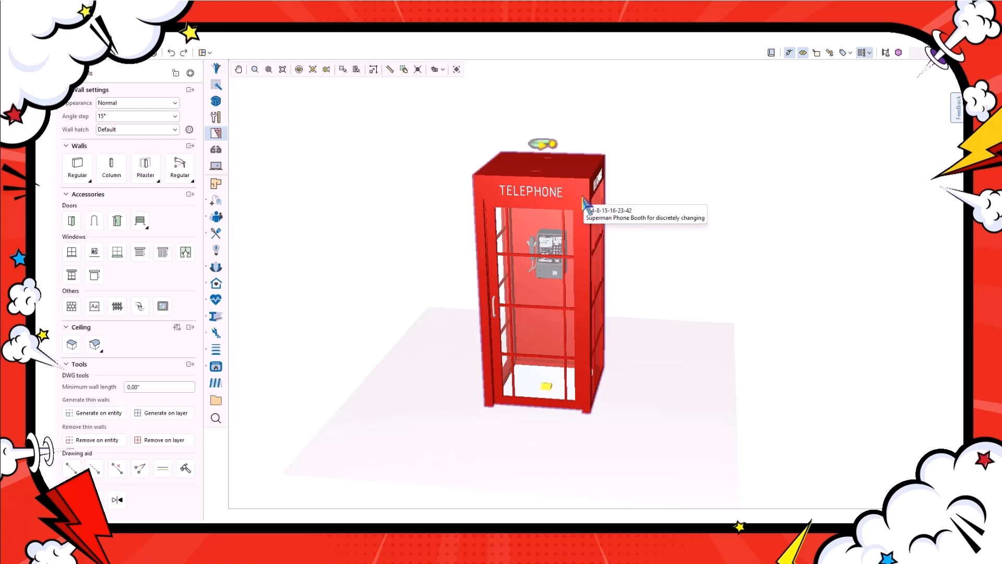
pyautogui.rightClick(587, 204)
pyautogui.click(609, 468)
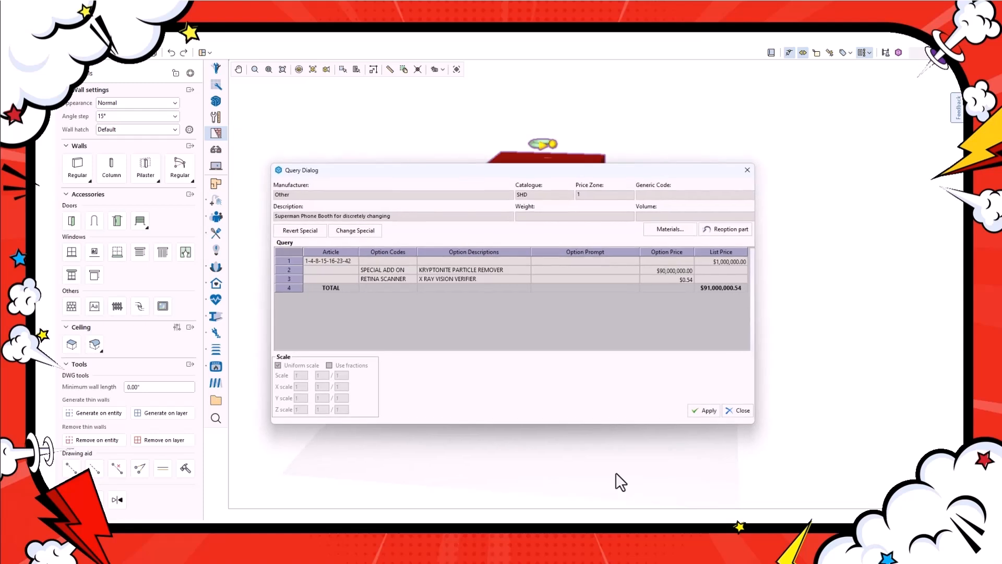
pyautogui.click(368, 230)
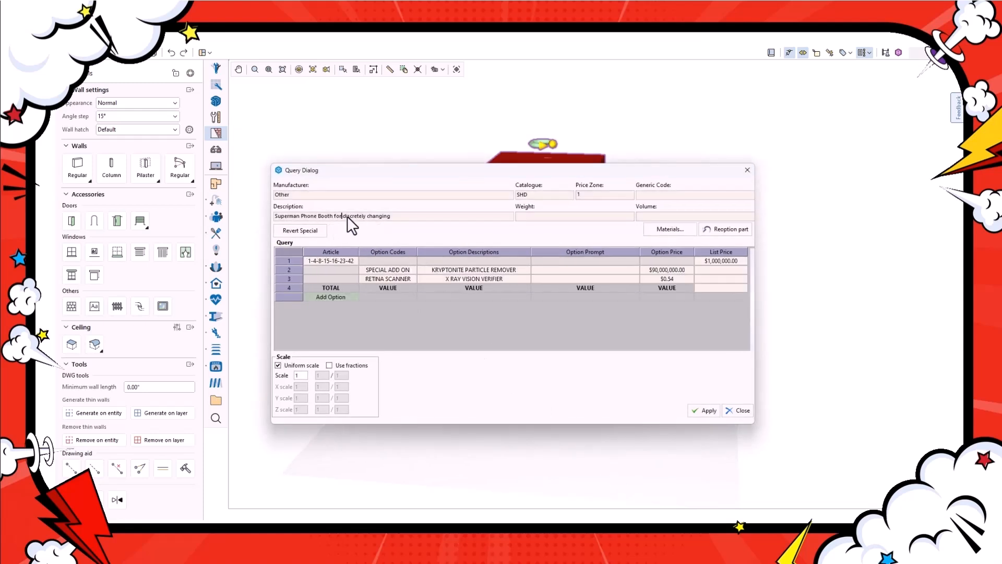
pyautogui.moveTo(391, 216); pyautogui.dragTo(369, 216)
pyautogui.write('DR WHO POLICE BOX TARDIS (Time And Relative Dimension In Space)')
pyautogui.doubleClick(328, 261)
pyautogui.write('3')
# - Describe the SPECIAL ADD ON option as LARGER ON THE INSIDE, and change the RETINA SCANNER option to CONTROL CONSOLE, 6 SIDED FOR 6 OPERATORS
pyautogui.click(370, 270)
pyautogui.doubleClick(490, 272)
pyautogui.write('LARGER ON THE INSIDE')
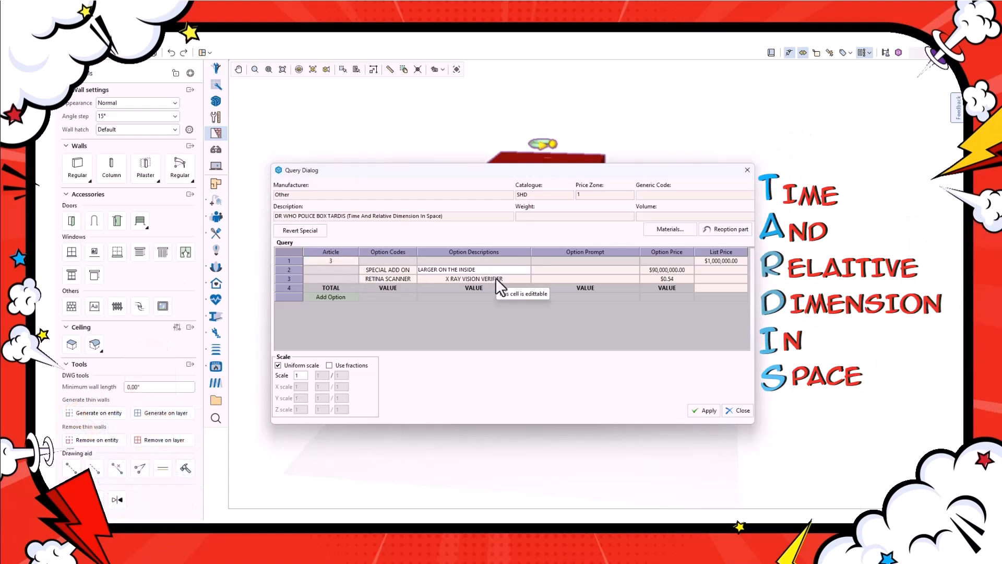
pyautogui.click(495, 279)
pyautogui.doubleClick(388, 279)
pyautogui.write('CONTROL CONSOLE')
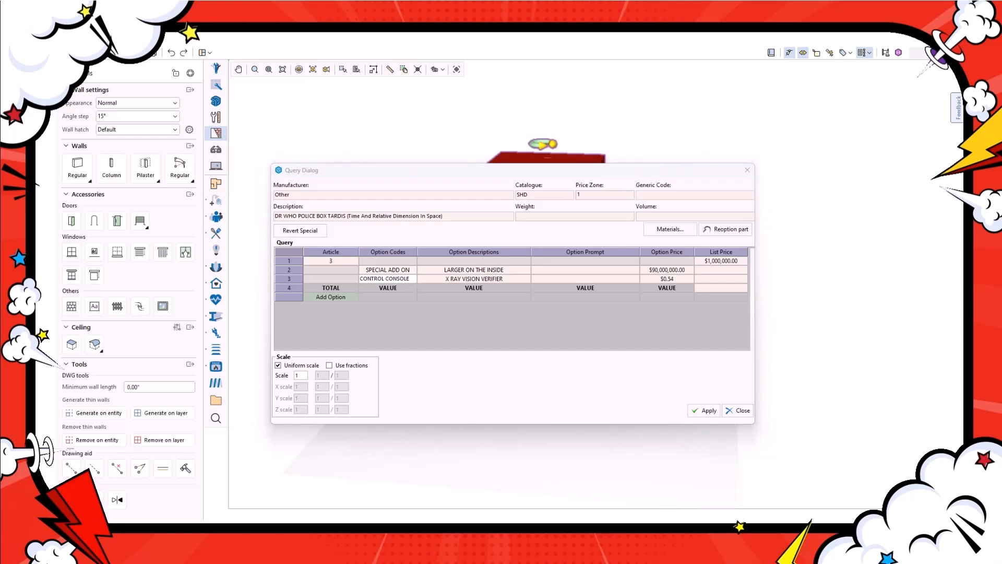
pyautogui.doubleClick(492, 280)
pyautogui.write('6 SIDED FOR 6 OPERATORS')
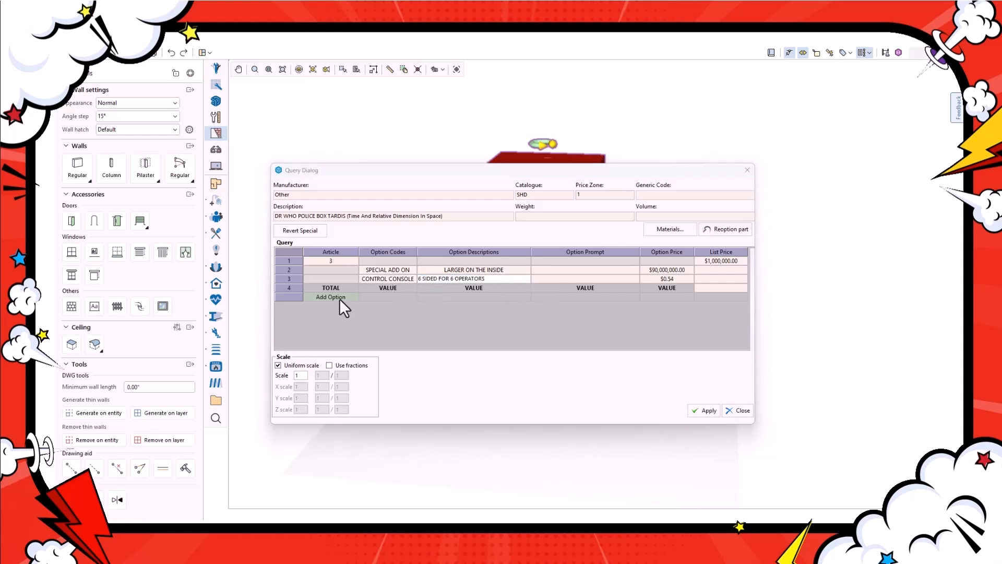
# - Add an option with code STANDARD FEATURE and description TRAVEL THROUGH SPACE TIME
pyautogui.click(331, 296)
pyautogui.doubleClick(402, 289)
pyautogui.write('STANDARD FEATURE')
pyautogui.doubleClick(442, 288)
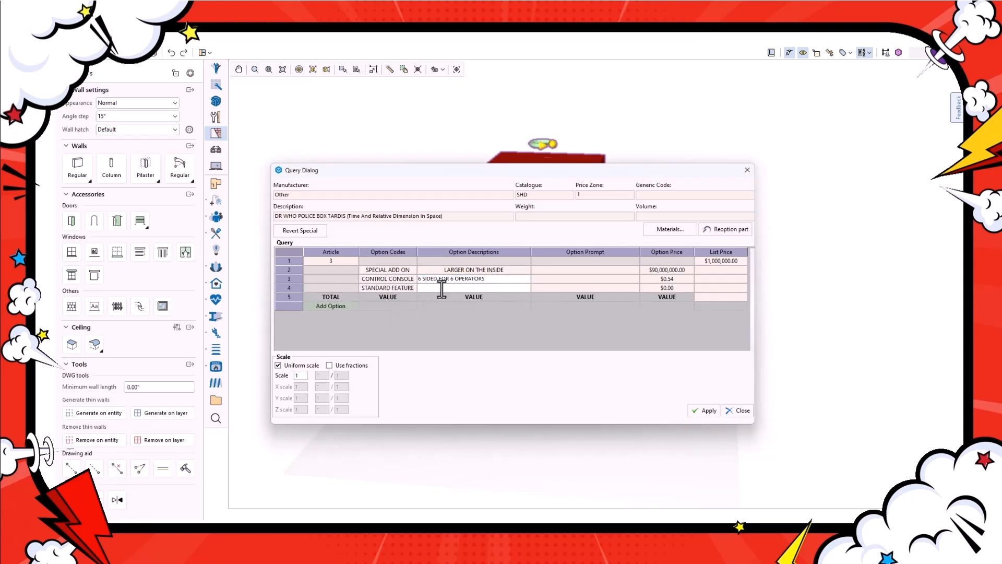
pyautogui.write('TRAVEL THROUGH SPACE TIME')
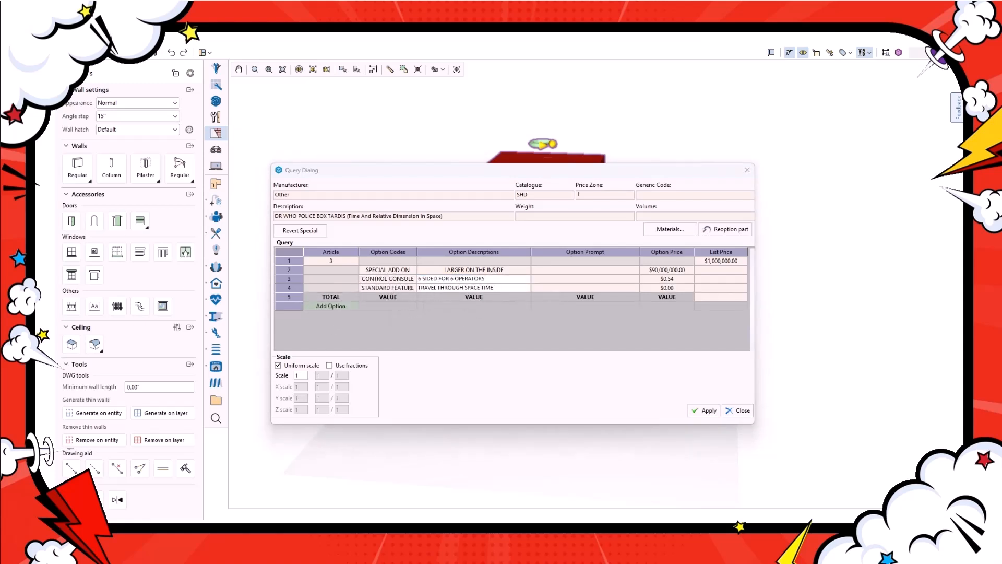
# - Add an option with code ACCESSORY, description SONIC SCREWDRIVER HOLSTER and option price 500
pyautogui.click(340, 307)
pyautogui.doubleClick(385, 296)
pyautogui.write('ACCESSORY')
pyautogui.doubleClick(516, 295)
pyautogui.write('SONIC SCREWDRIVER HOLSTER')
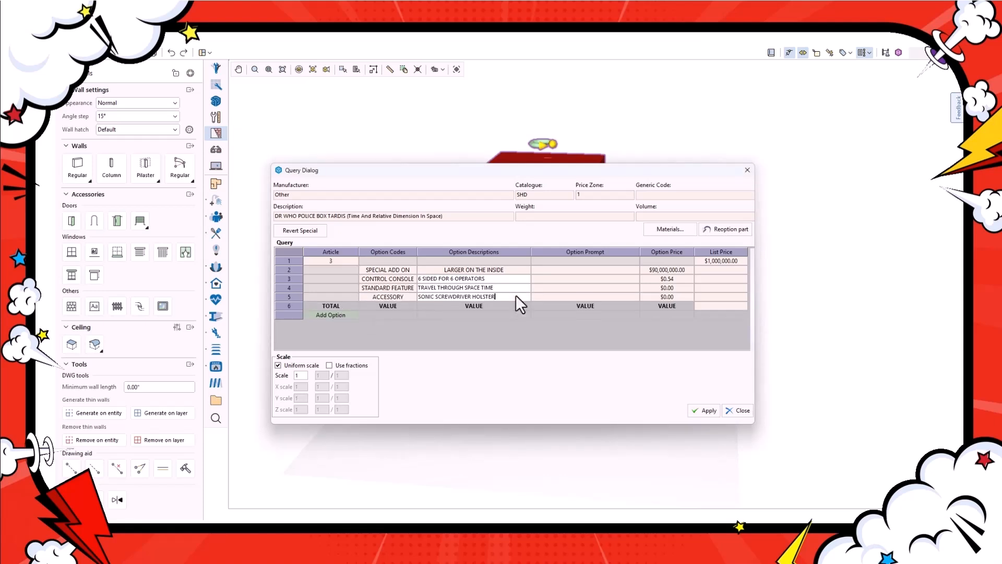
pyautogui.doubleClick(660, 295)
pyautogui.write('500')
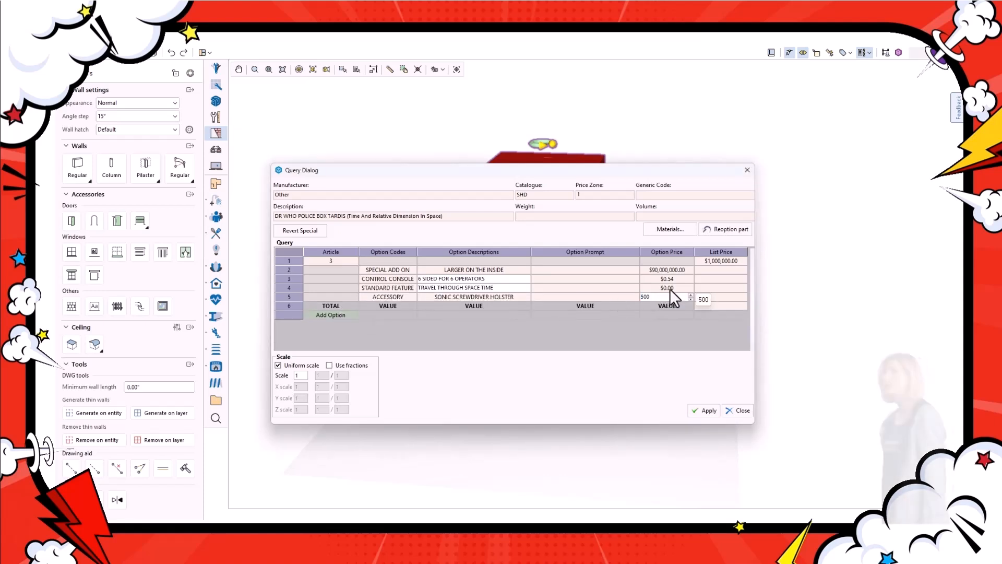
pyautogui.press('Return')
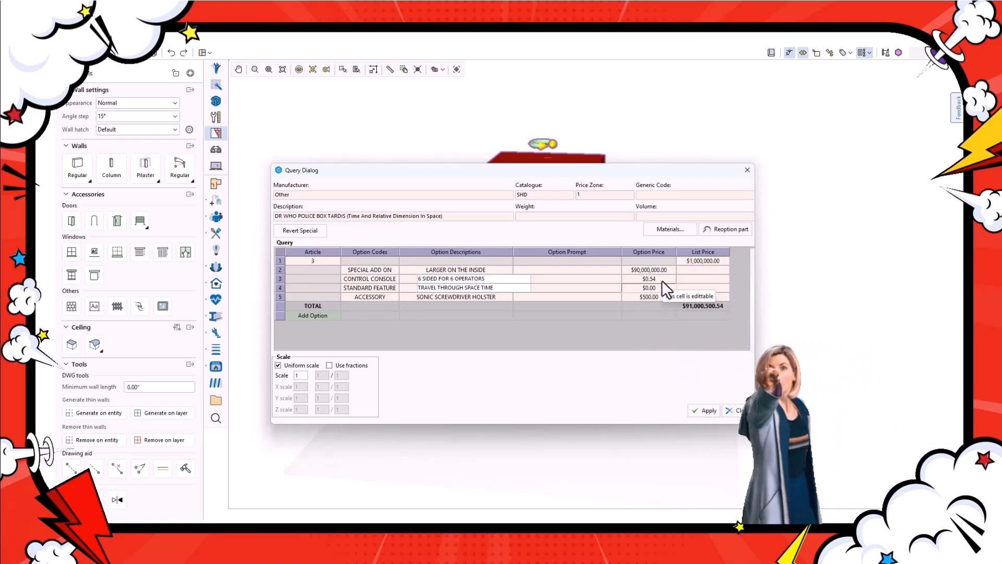
# - Set the CONTROL CONSOLE price to 20 and the SPECIAL ADD ON price to 20000000, and apply the special
pyautogui.doubleClick(662, 281)
pyautogui.write('20')
pyautogui.doubleClick(650, 268)
pyautogui.write('20000000')
pyautogui.press('Return')
pyautogui.click(705, 411)
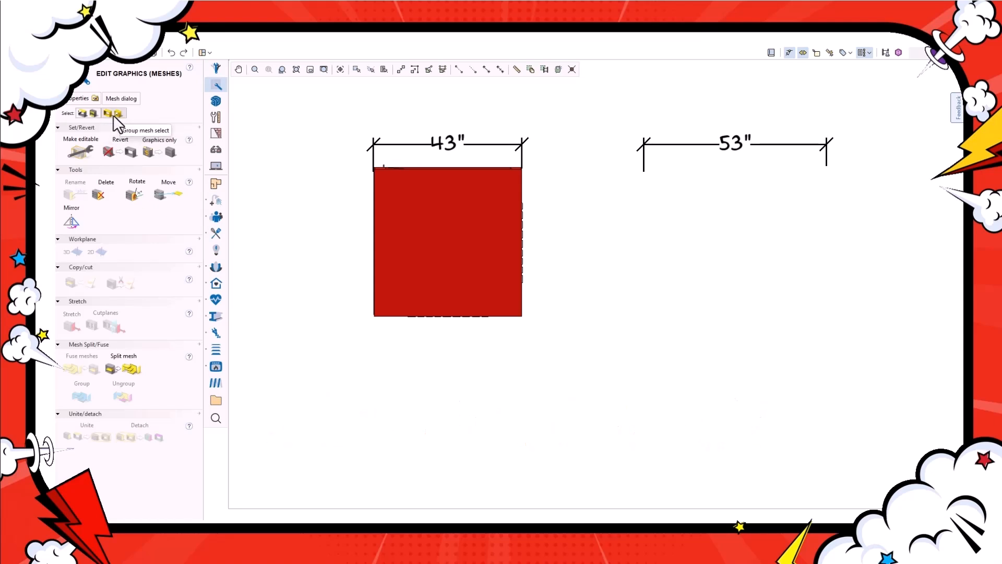
# - Copy the 43" booth and place the duplicate under the 53" dimension, aligned with its starting edge
pyautogui.click(401, 234)
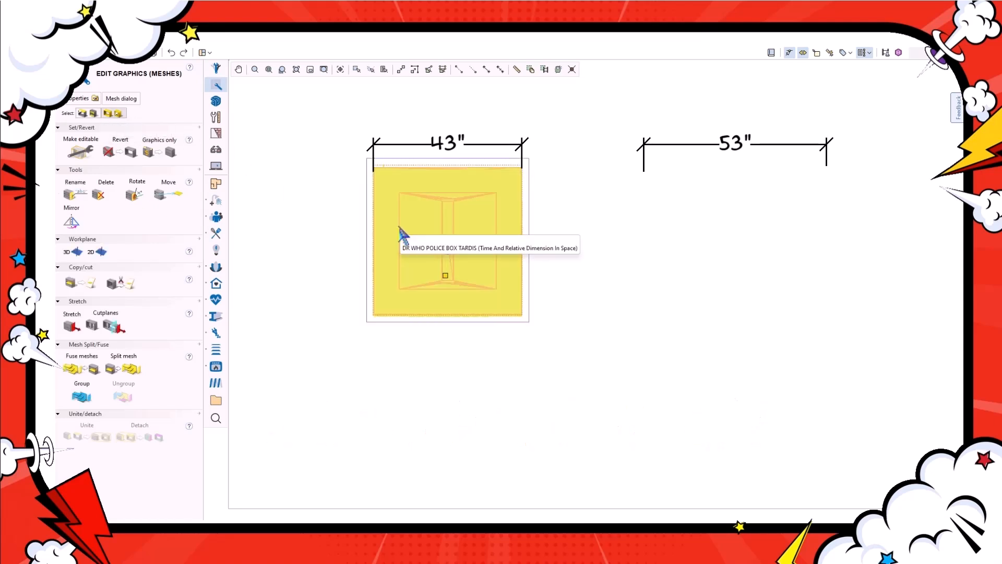
pyautogui.hotkey('ctrl', 'c')
pyautogui.hotkey('ctrl', 'v')
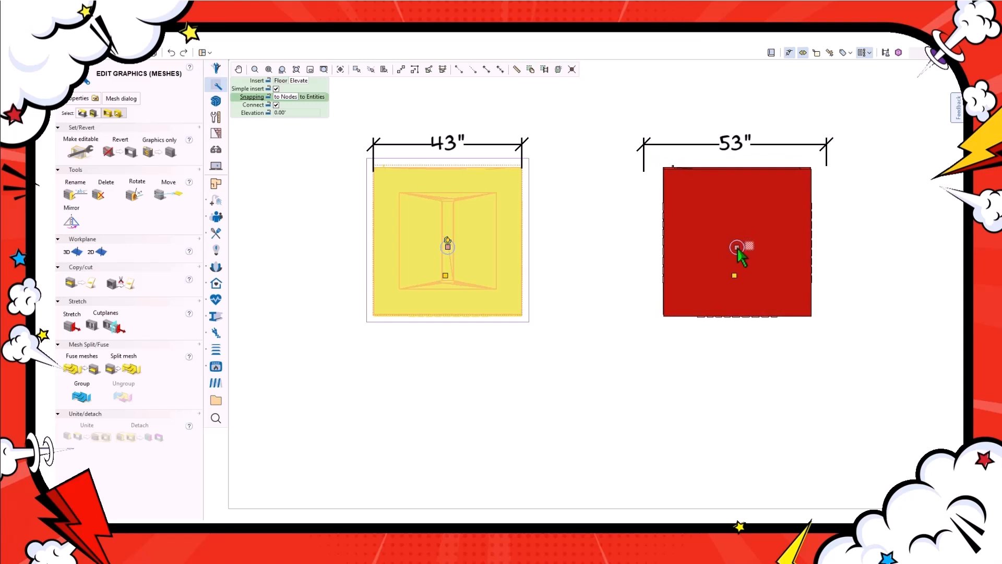
pyautogui.click(718, 247)
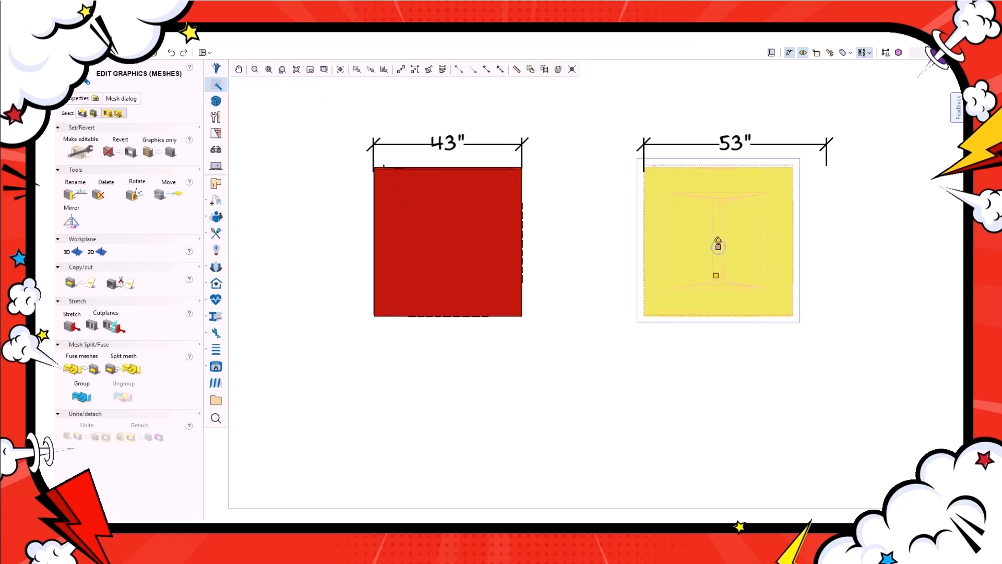
# - Stretch the copied booth with a width change of 10" and a depth change of 10"
pyautogui.click(71, 326)
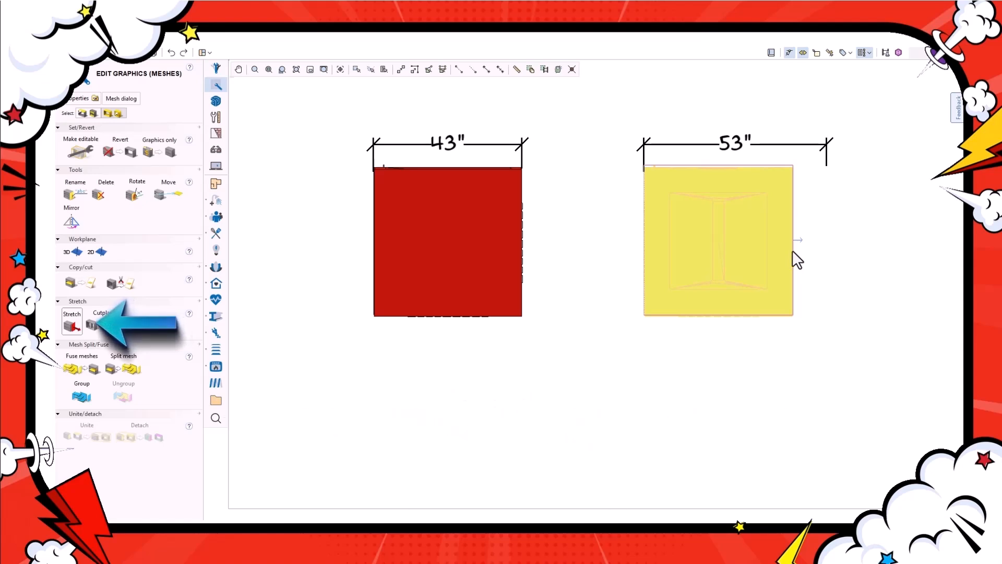
pyautogui.click(793, 250)
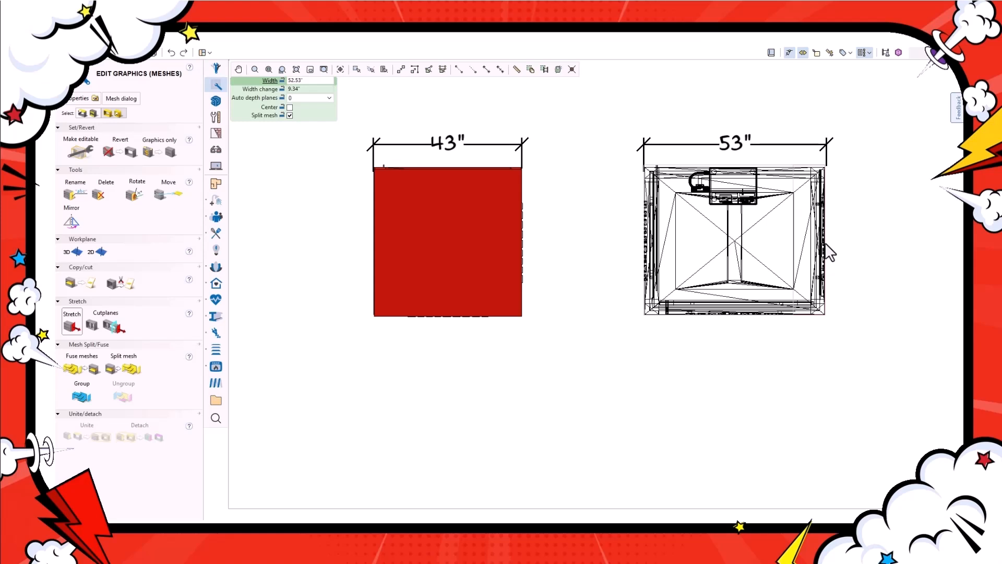
pyautogui.press('Tab')
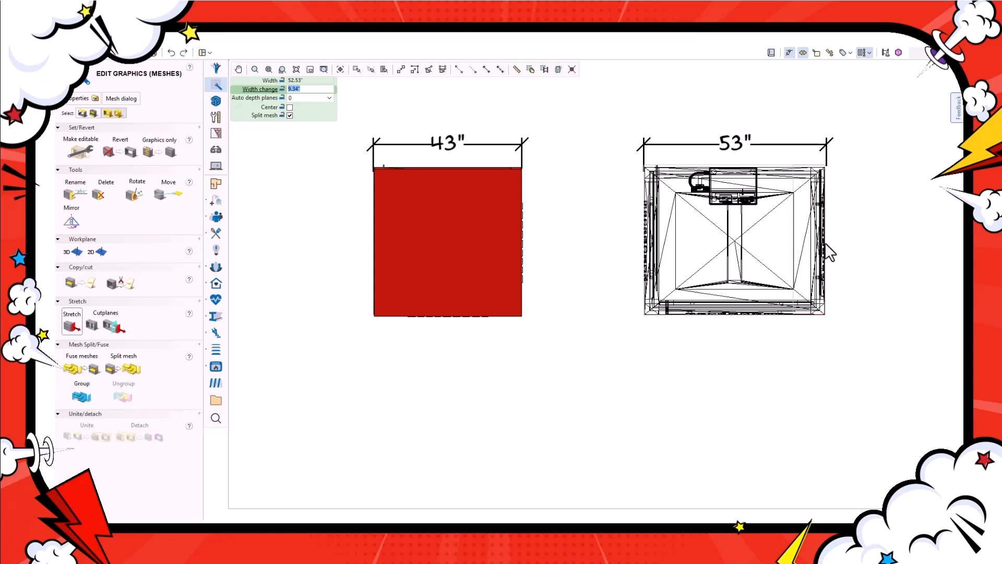
pyautogui.write('10')
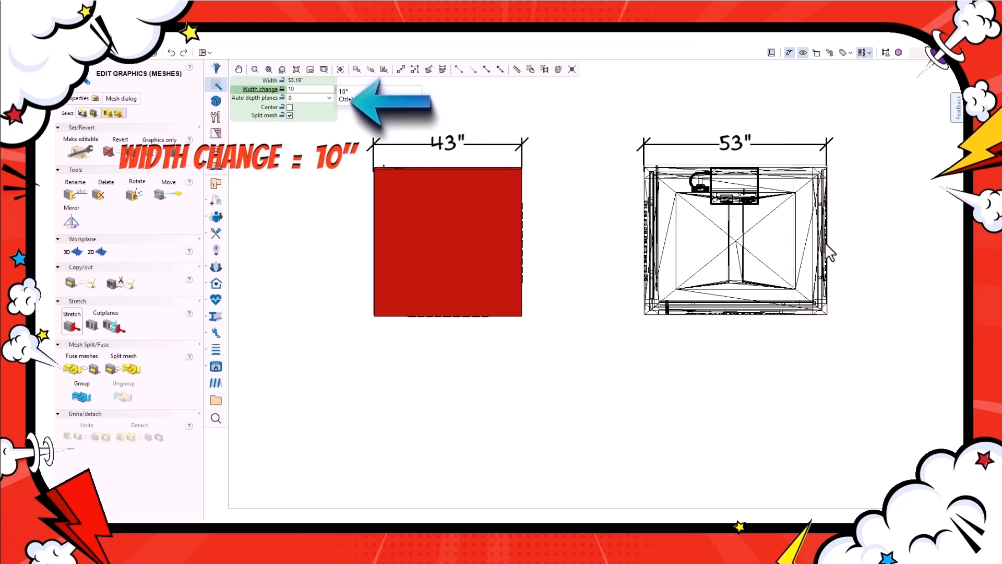
pyautogui.press('Return')
pyautogui.moveTo(747, 327); pyautogui.dragTo(748, 358)
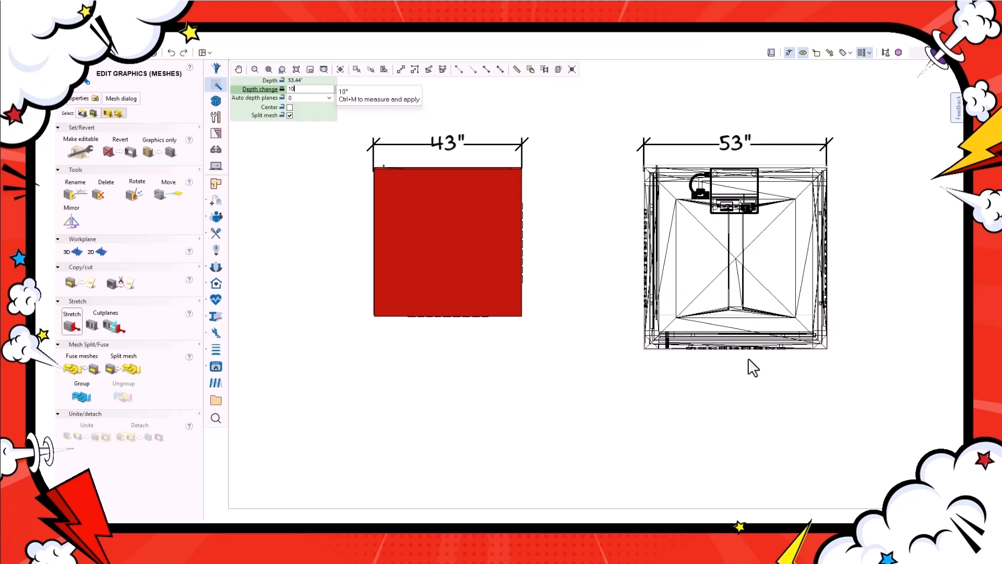
pyautogui.click(463, 359)
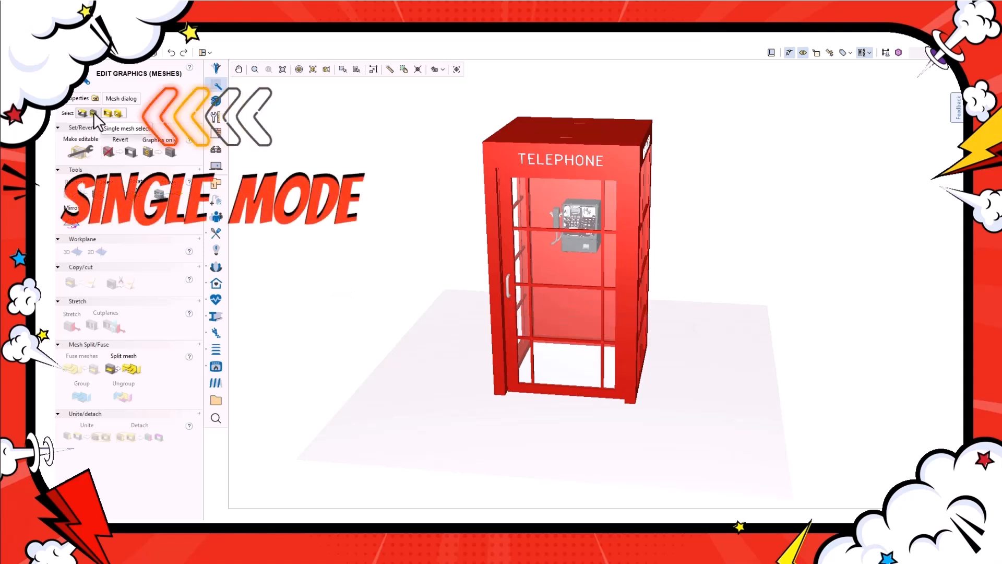
# - Detach the booth's door and window panel meshes and move them off to the side of the booth
pyautogui.click(511, 327)
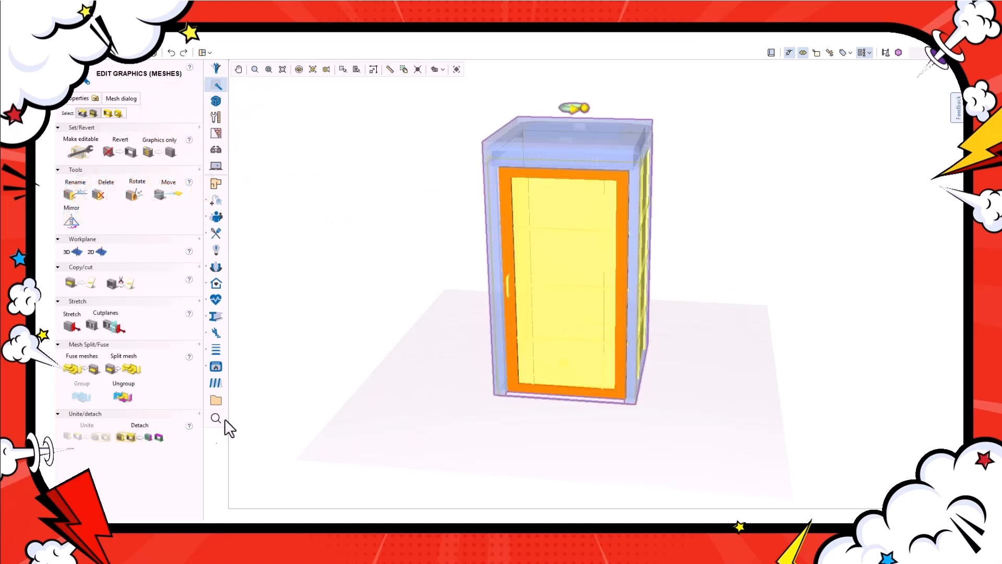
pyautogui.click(139, 437)
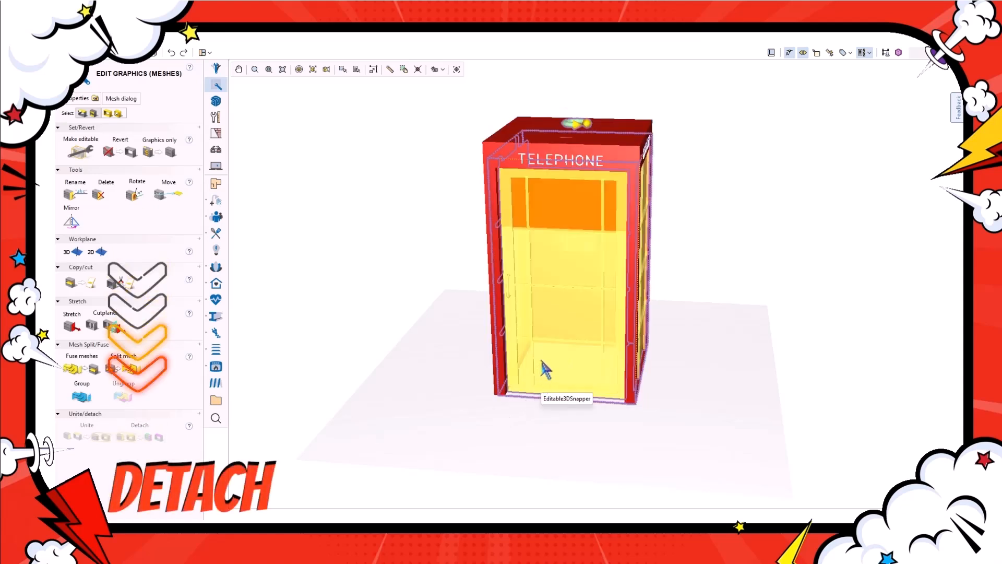
pyautogui.moveTo(566, 365); pyautogui.dragTo(735, 384)
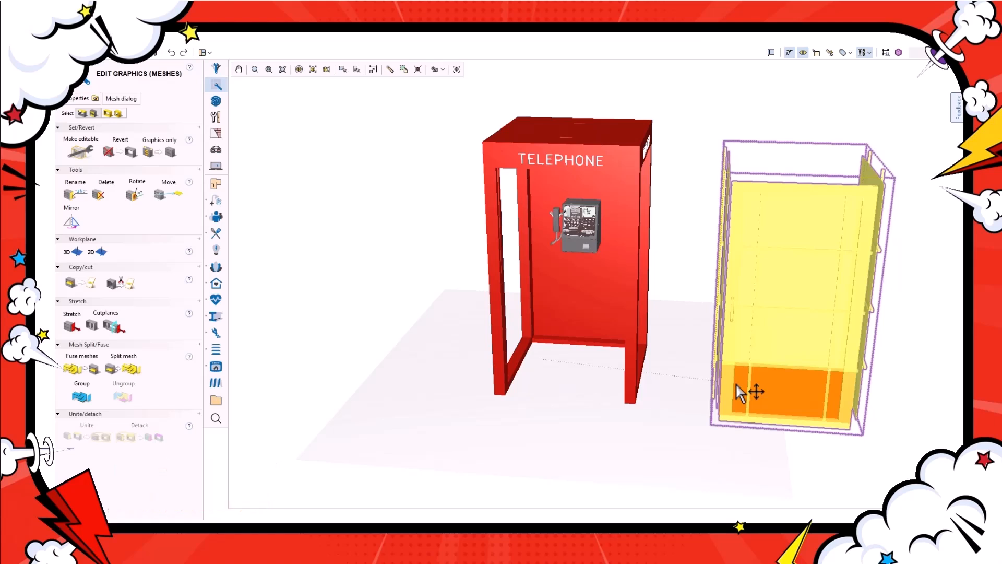
# - Detach the TELEPHONE lettering mesh from the front of the booth's header and delete it
pyautogui.click(524, 166)
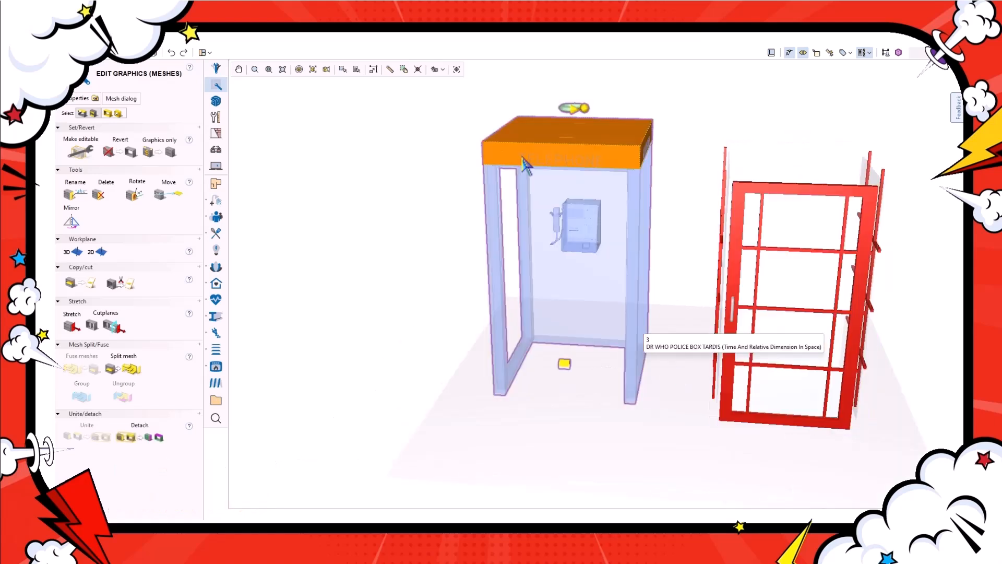
pyautogui.click(526, 166)
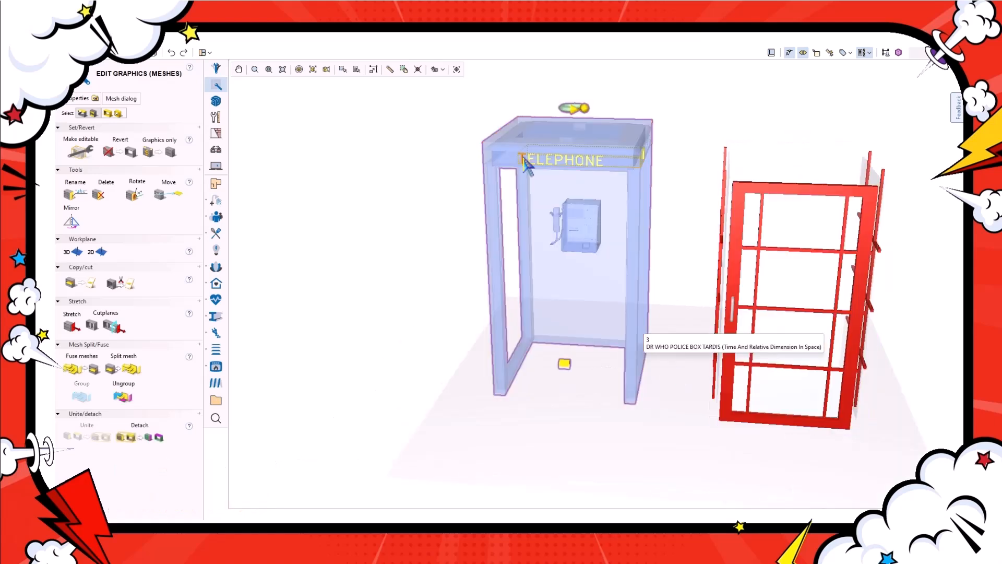
pyautogui.click(152, 427)
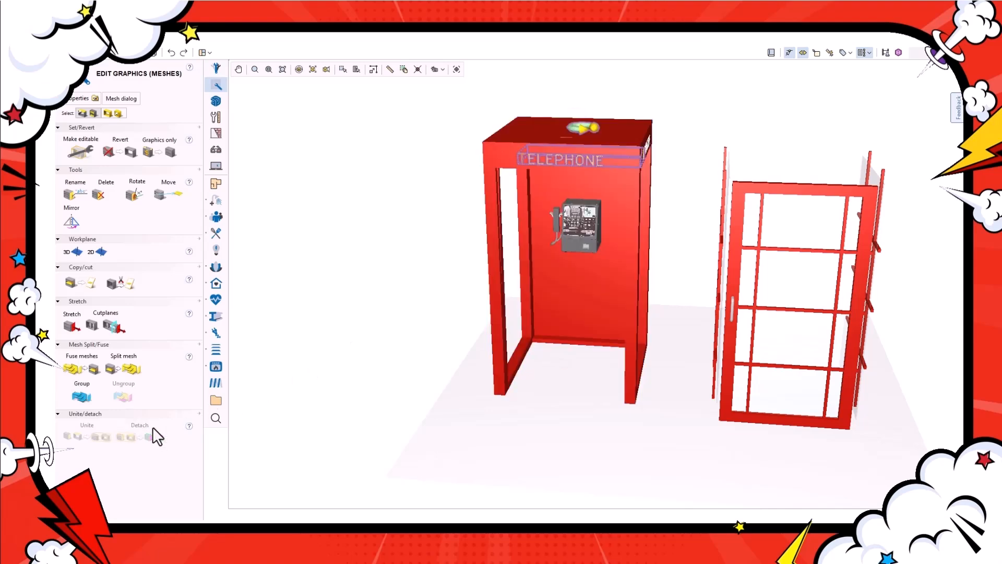
pyautogui.press('Delete')
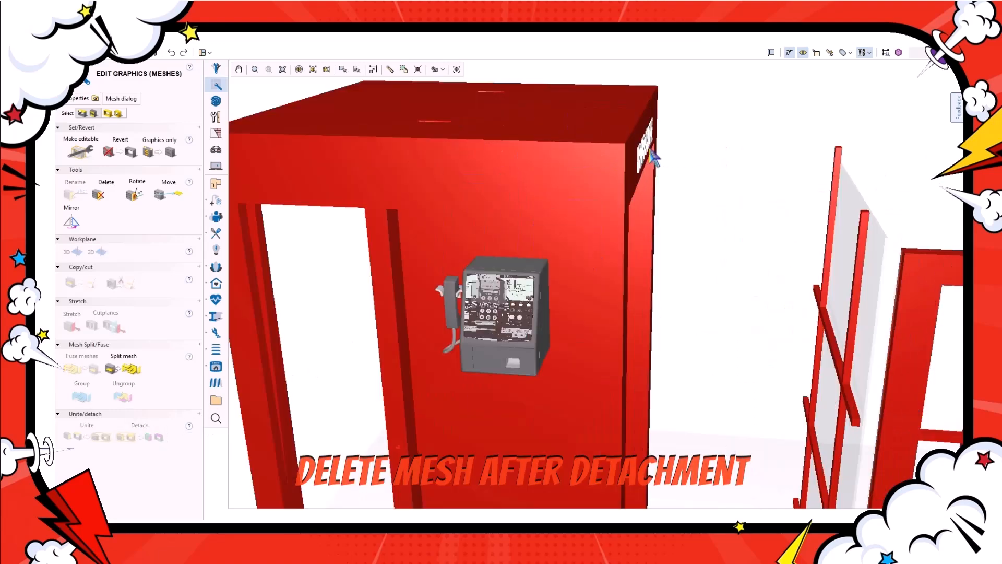
# - Detach and delete the remaining TELEPHONE lettering on the side of the booth's header
pyautogui.click(643, 148)
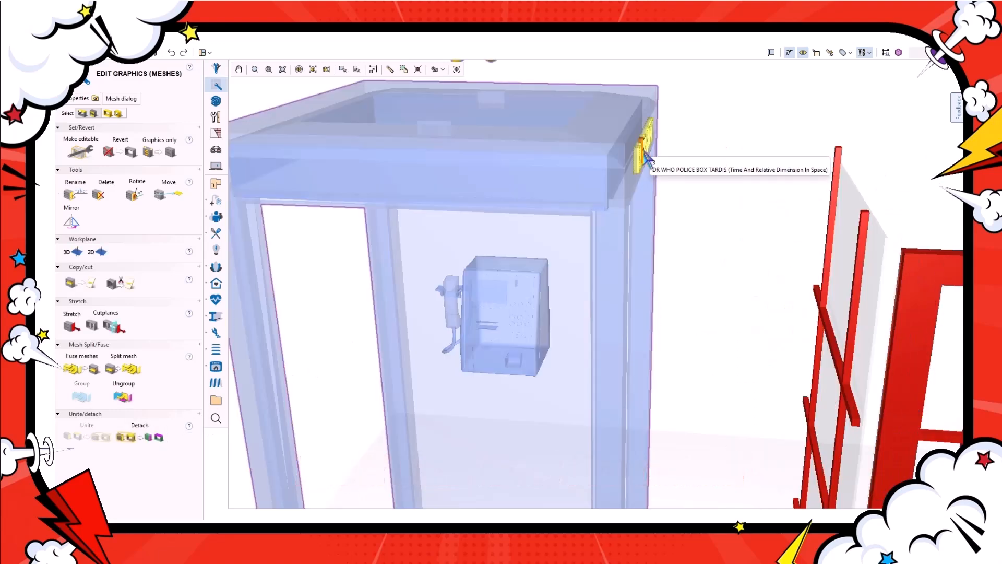
pyautogui.click(142, 428)
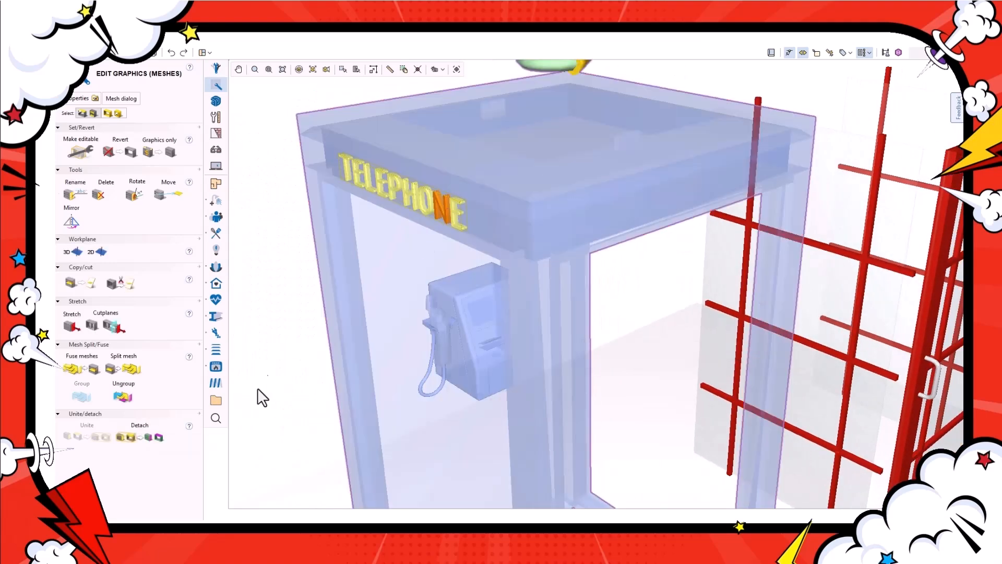
pyautogui.click(145, 429)
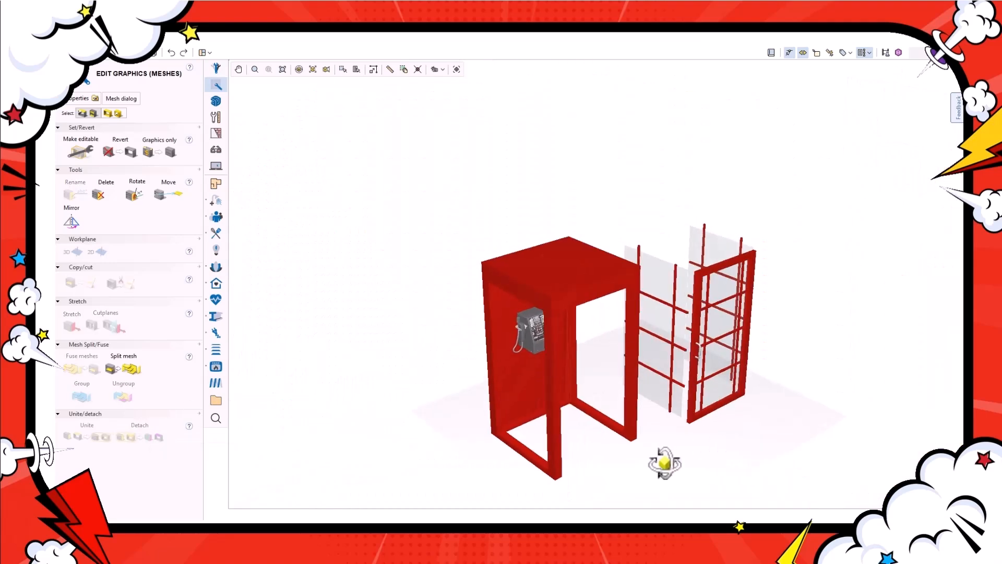
# - Insert the favorite "Tardis spare parts.cmfav" and place it on the booth at the middle of the front base edge
pyautogui.moveTo(665, 463); pyautogui.dragTo(635, 457, button='middle')
pyautogui.scroll(4, 624, 447)
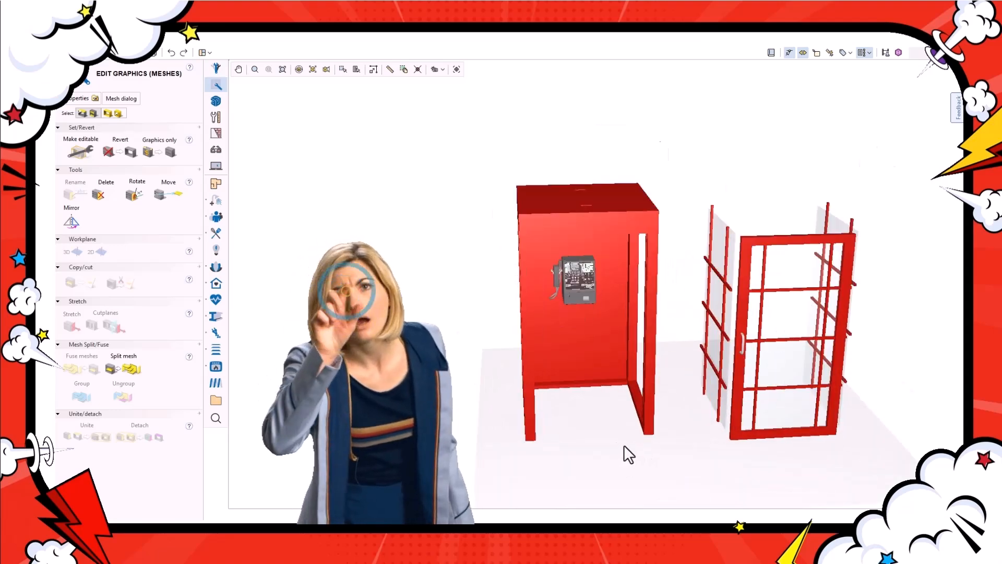
pyautogui.rightClick(380, 302)
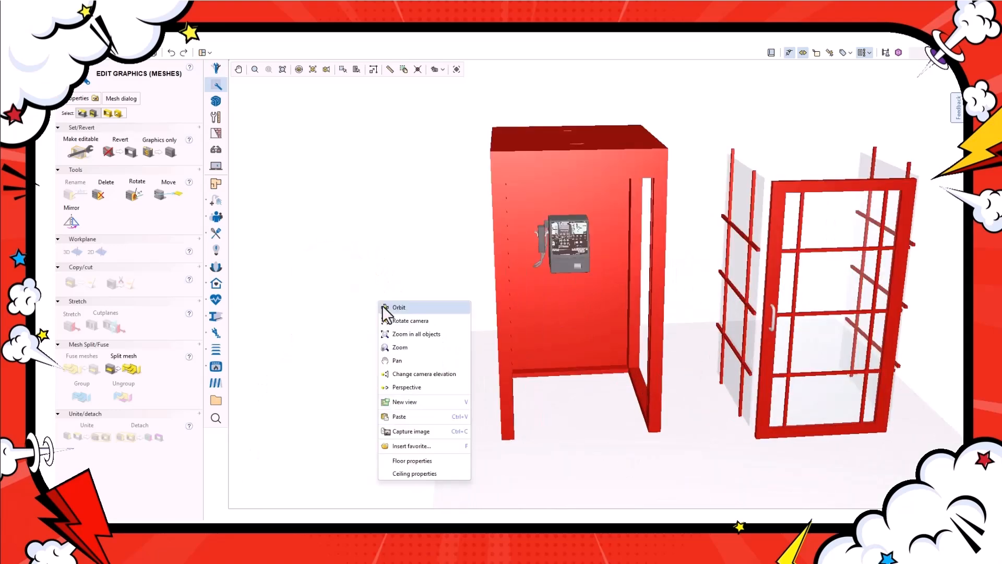
pyautogui.click(415, 445)
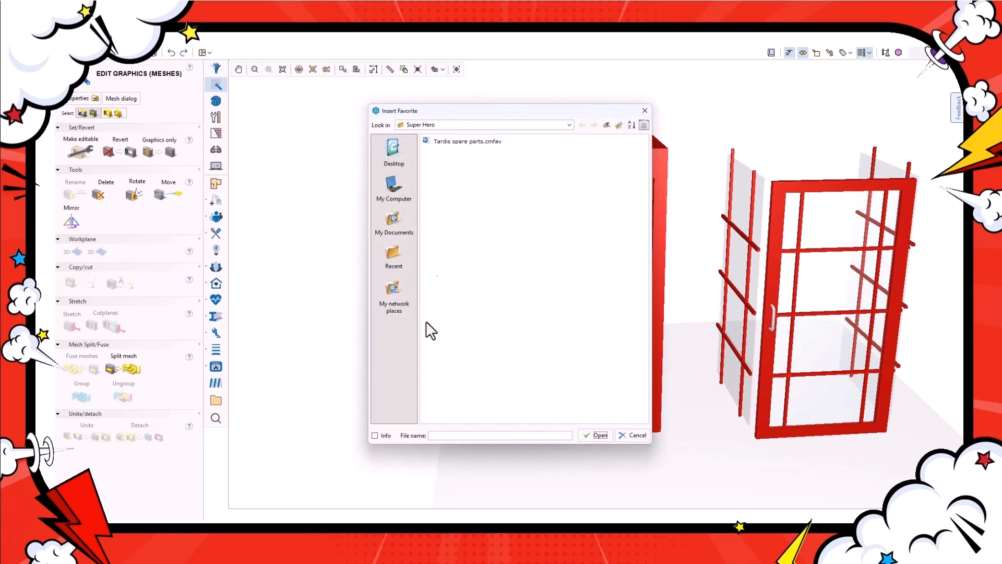
pyautogui.click(444, 140)
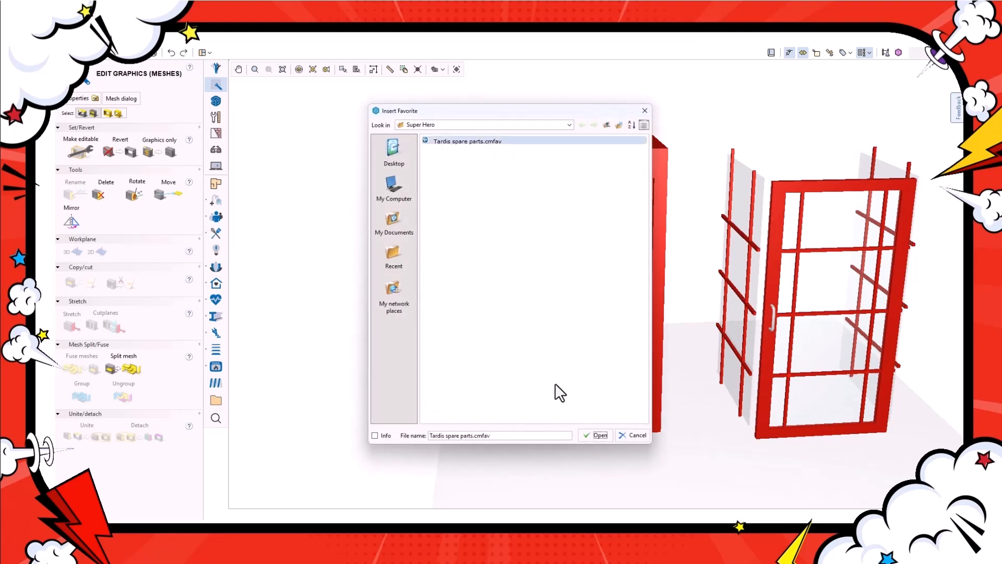
pyautogui.click(596, 435)
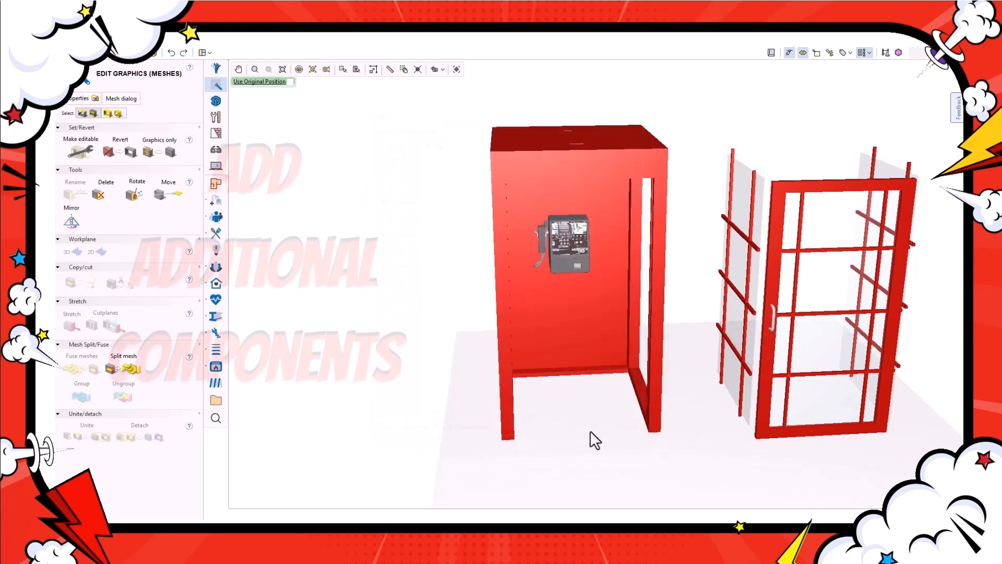
pyautogui.scroll(6, 525, 418)
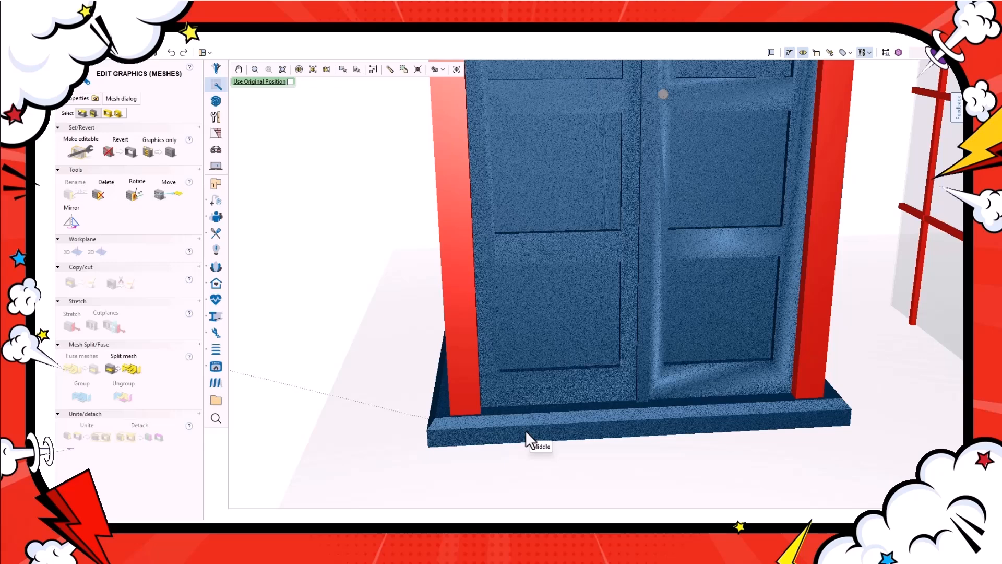
pyautogui.click(525, 430)
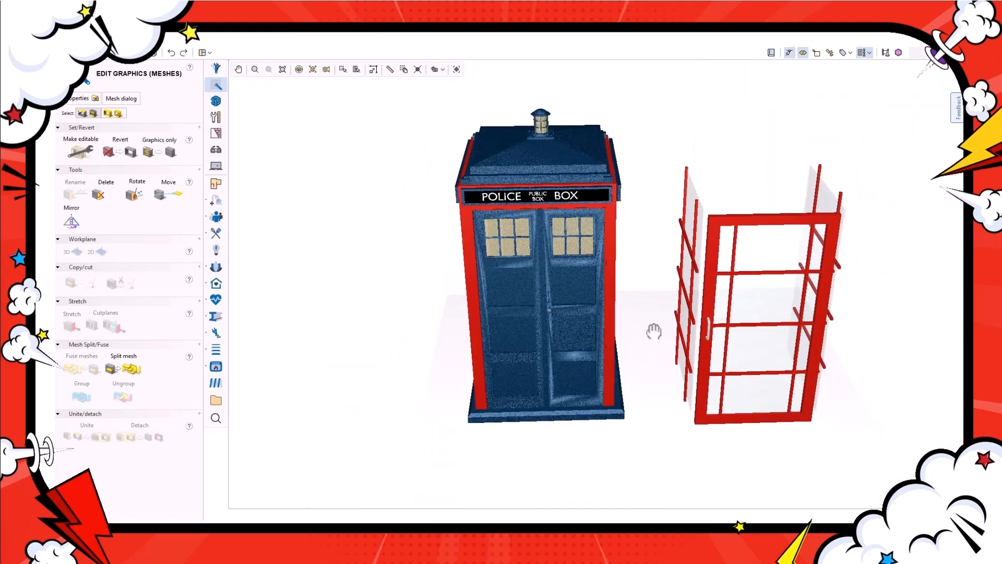
# - Pick the Tardis Blue material from the "tardis" materials and apply it to the red frame meshes at the front of the police box
pyautogui.moveTo(655, 333); pyautogui.dragTo(648, 335, button='middle')
pyautogui.click(216, 151)
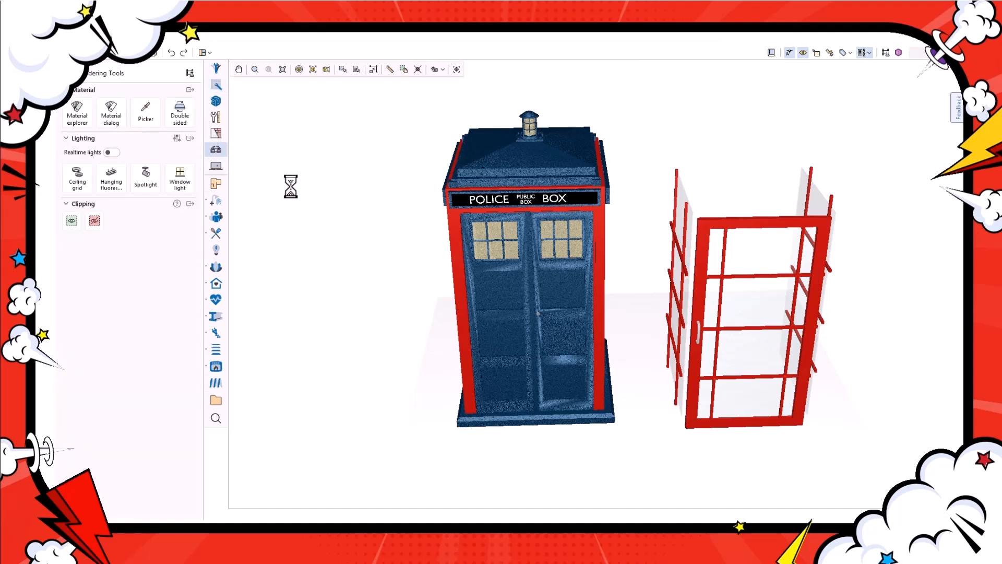
pyautogui.click(70, 113)
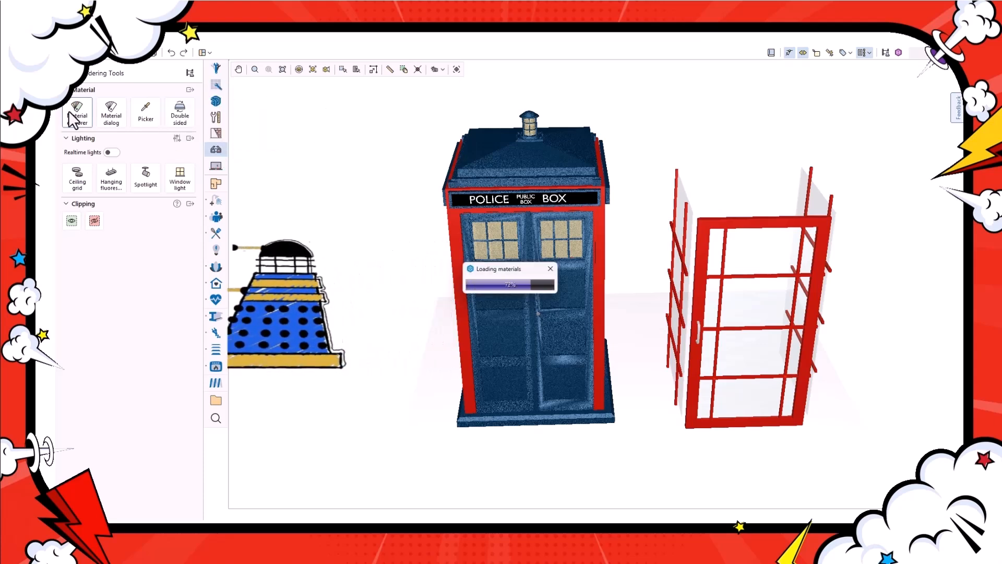
pyautogui.click(702, 177)
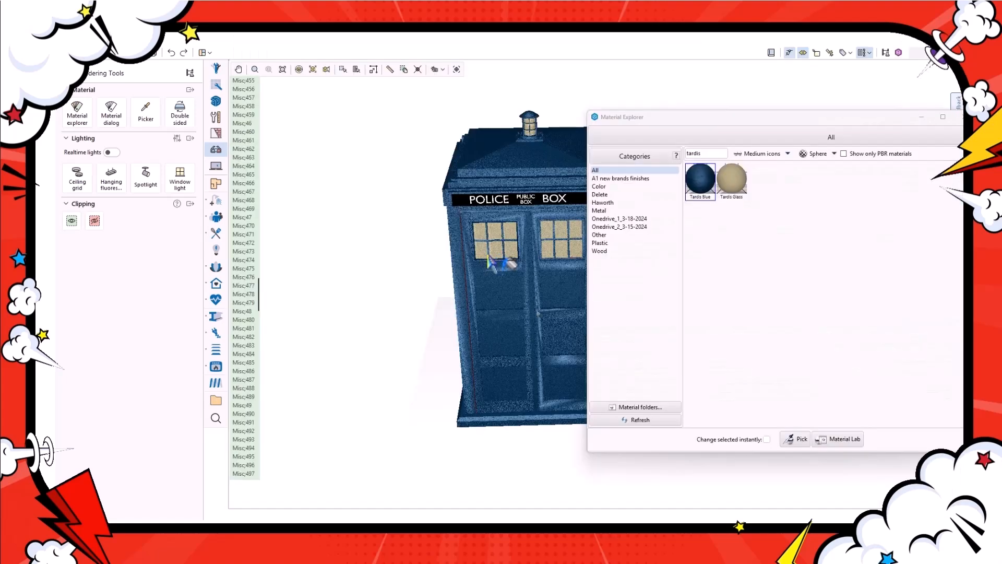
pyautogui.moveTo(488, 257); pyautogui.dragTo(386, 256, button='middle')
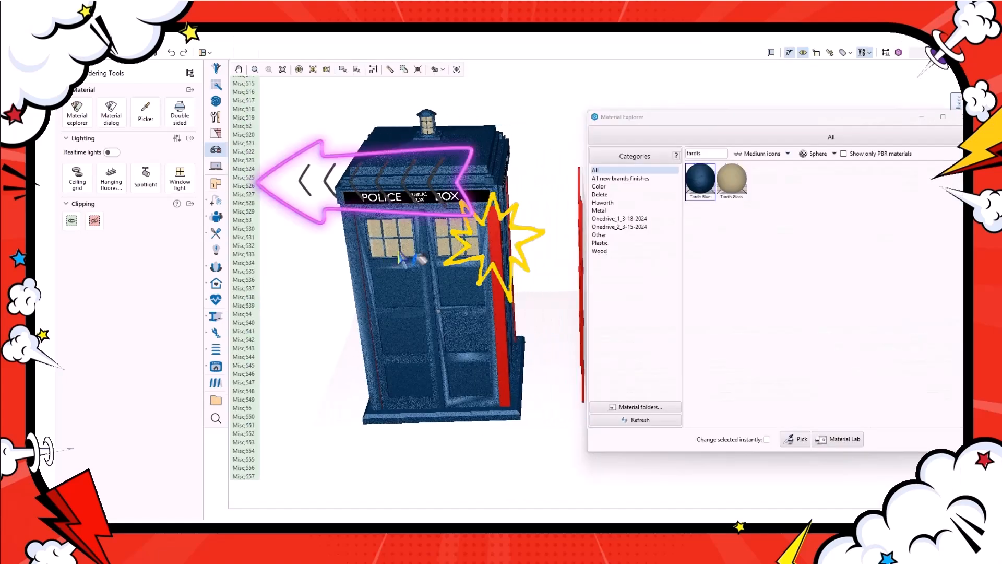
pyautogui.moveTo(497, 252); pyautogui.dragTo(517, 250, button='middle')
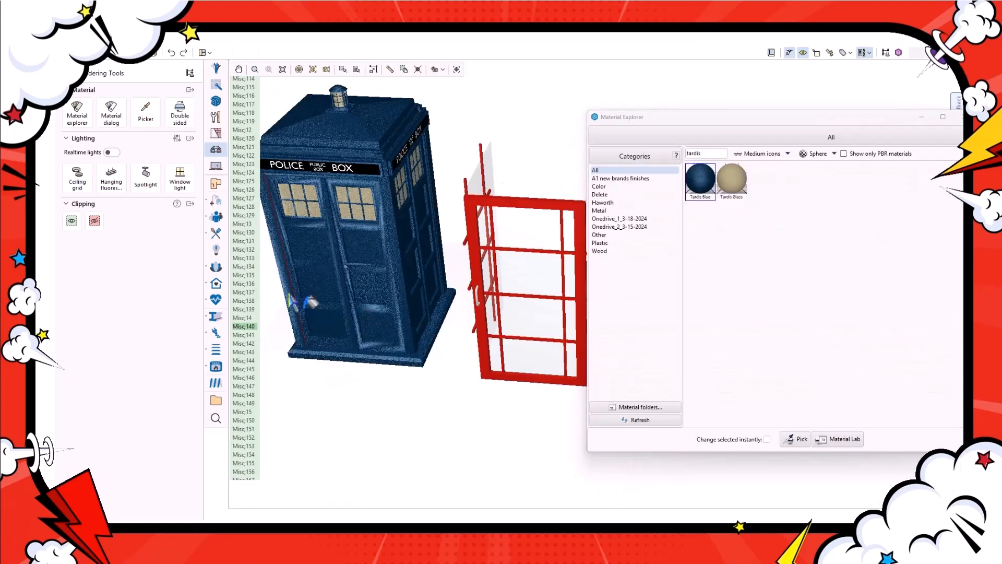
pyautogui.scroll(5, 329, 302)
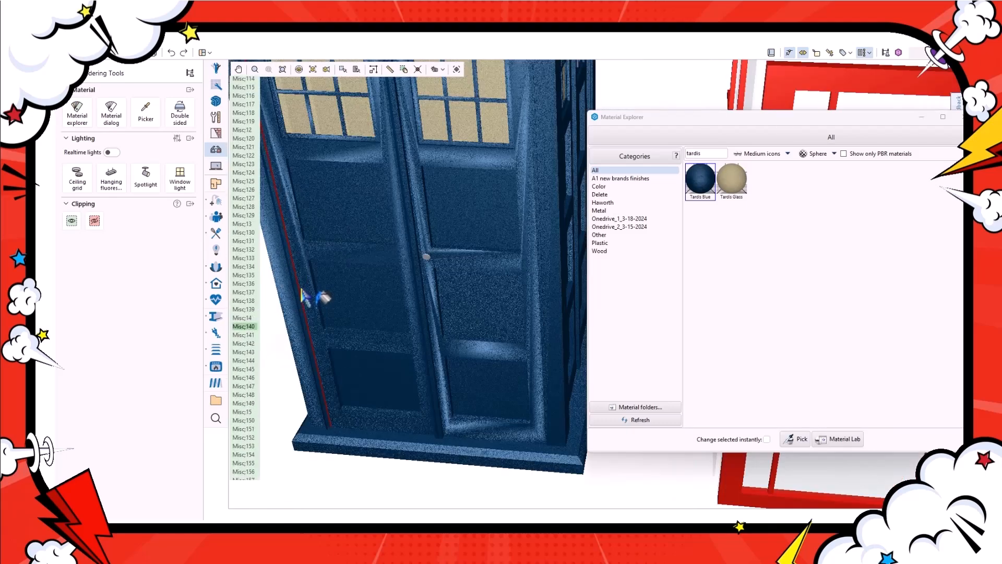
pyautogui.click(276, 149)
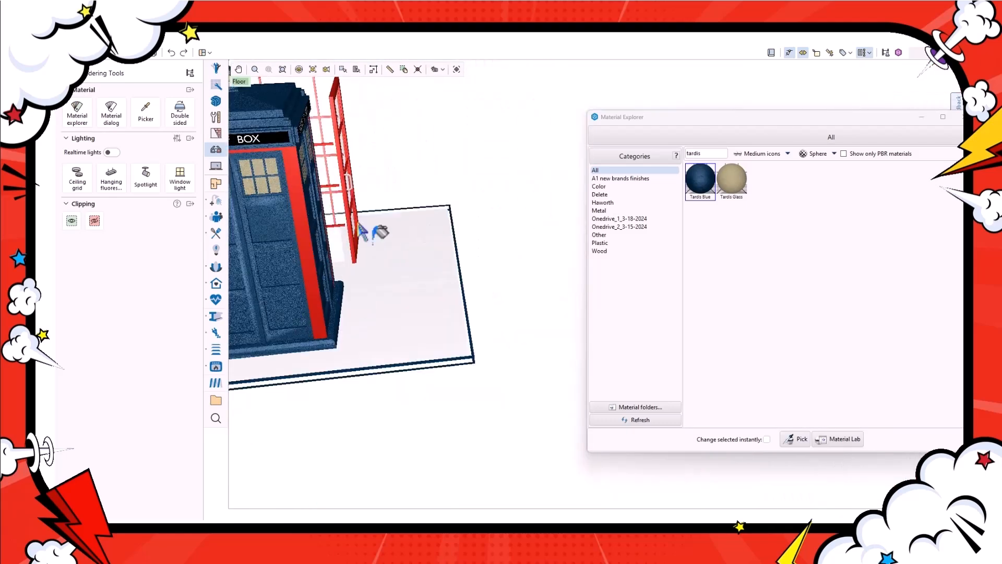
# - Apply Tardis Blue to the remaining red frame faces around the other sides of the police box
pyautogui.click(295, 230)
pyautogui.scroll(4, 293, 229)
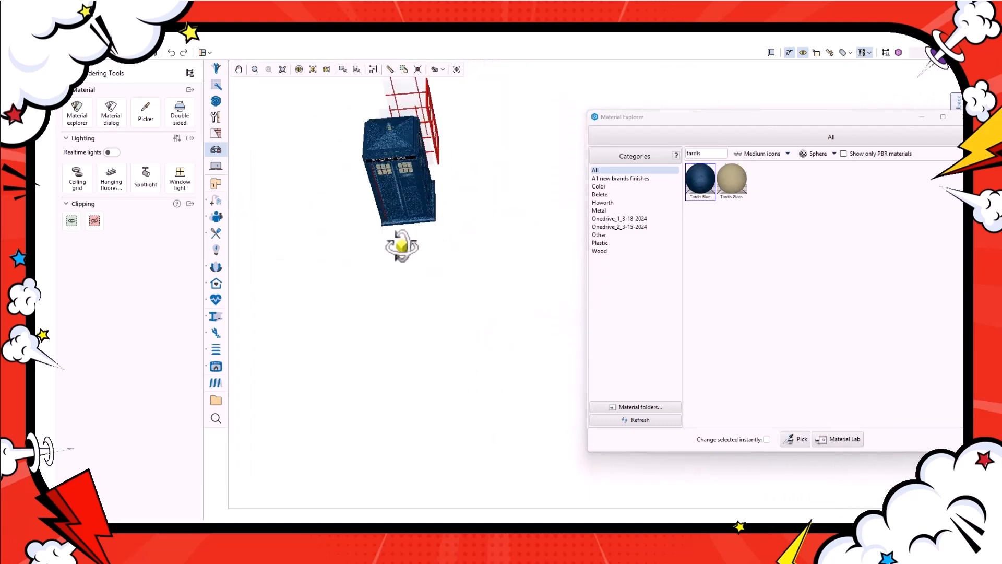
pyautogui.scroll(5, 398, 250)
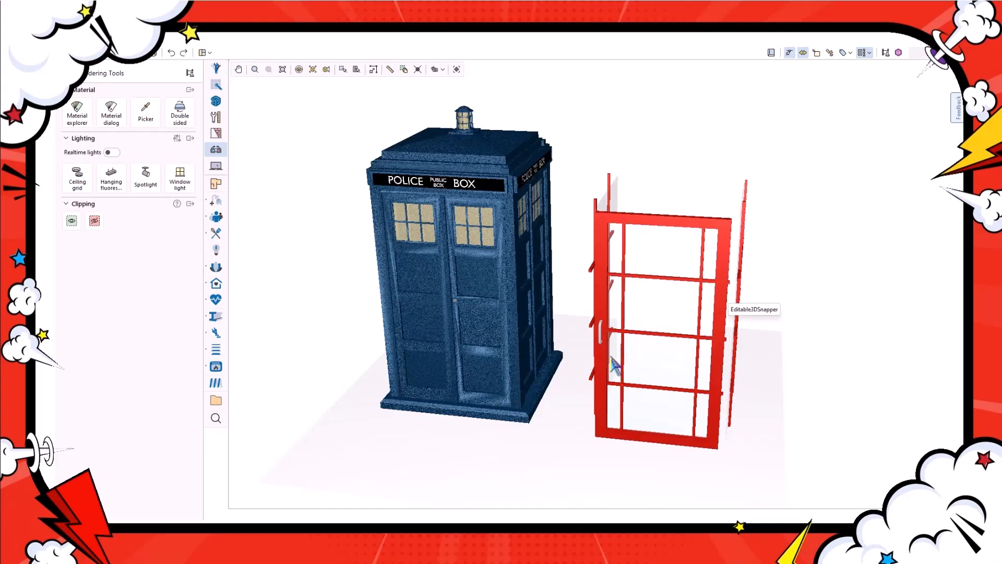
pyautogui.scroll(2, 615, 365)
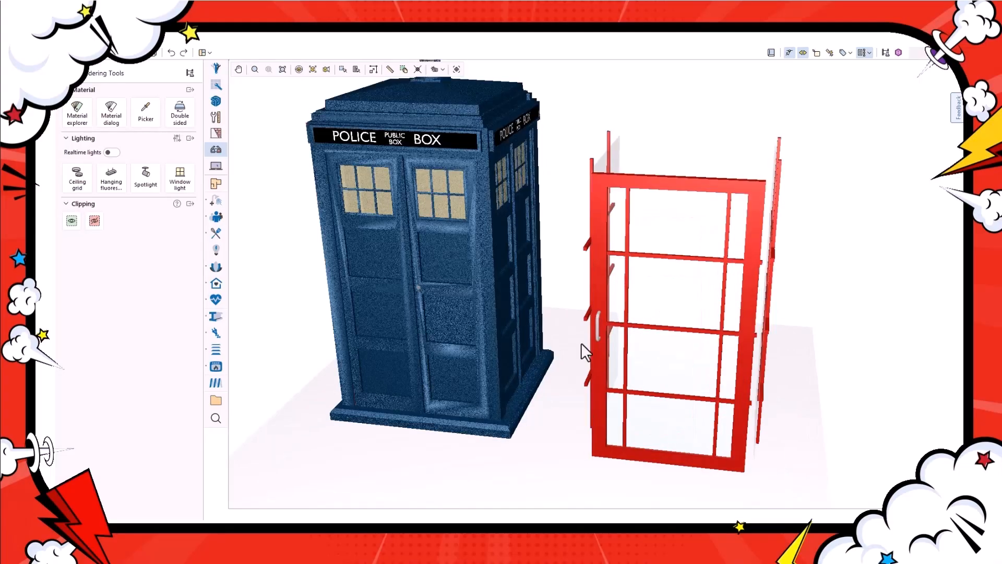
# - Detach the handle mesh from the old red door in mesh editing mode
pyautogui.click(214, 84)
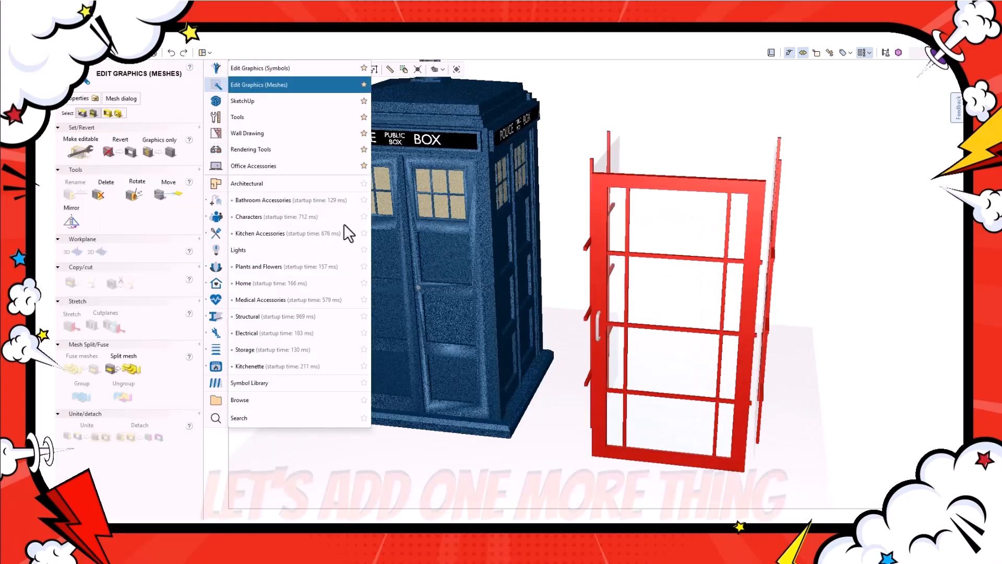
pyautogui.click(91, 111)
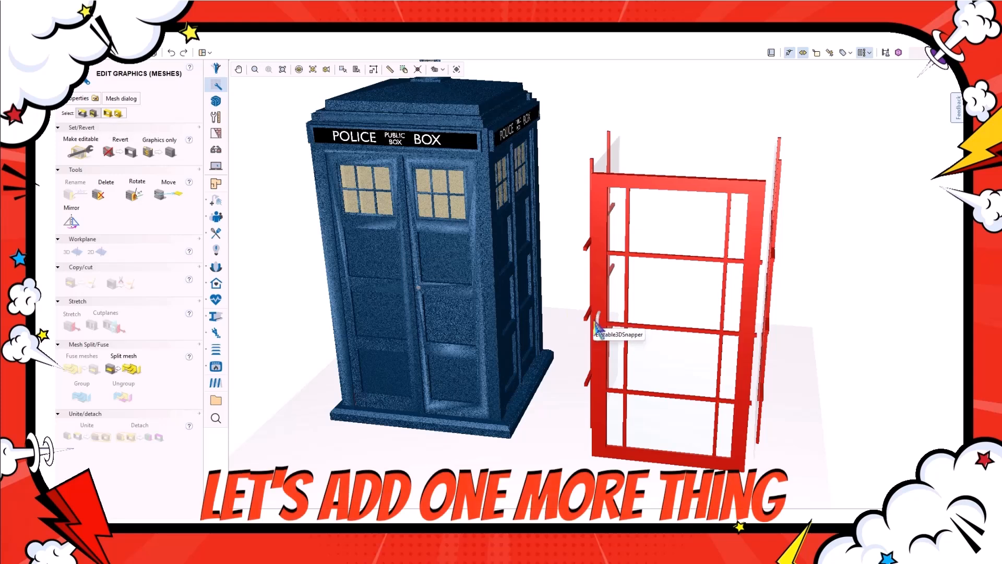
pyautogui.click(598, 329)
pyautogui.click(158, 437)
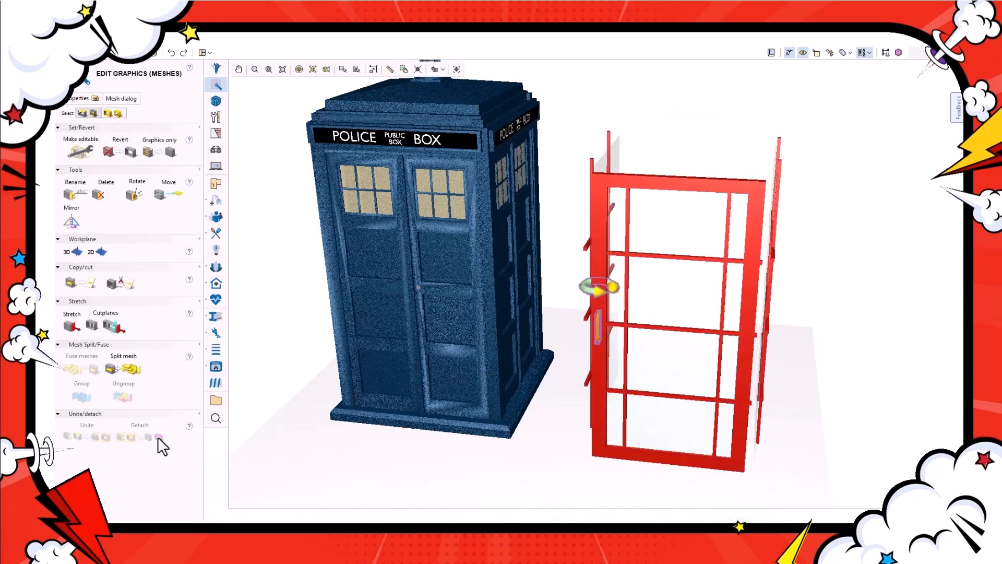
# - Select the old red door and window panels as a mesh group and delete them, keeping the detached handle
pyautogui.click(608, 434)
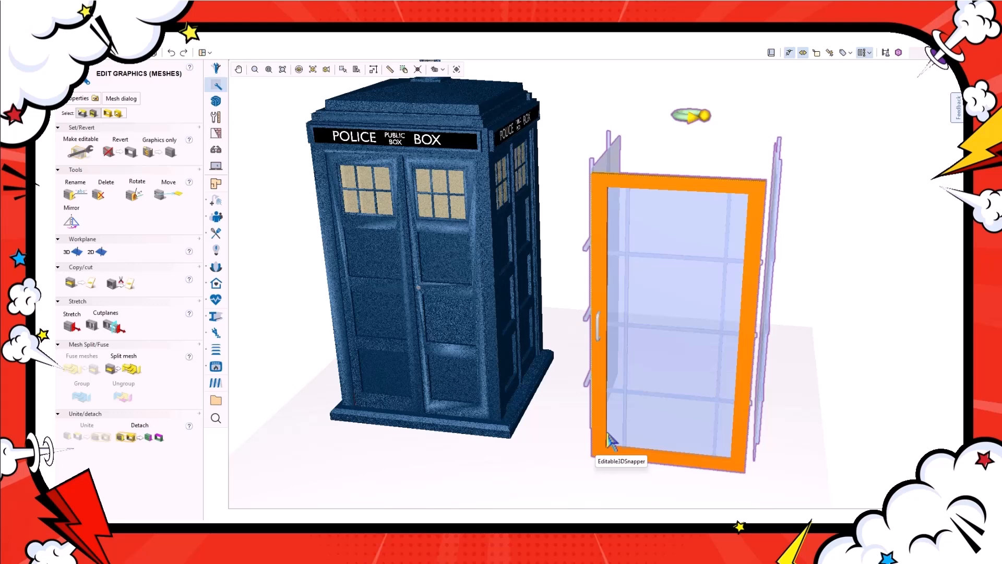
pyautogui.click(118, 112)
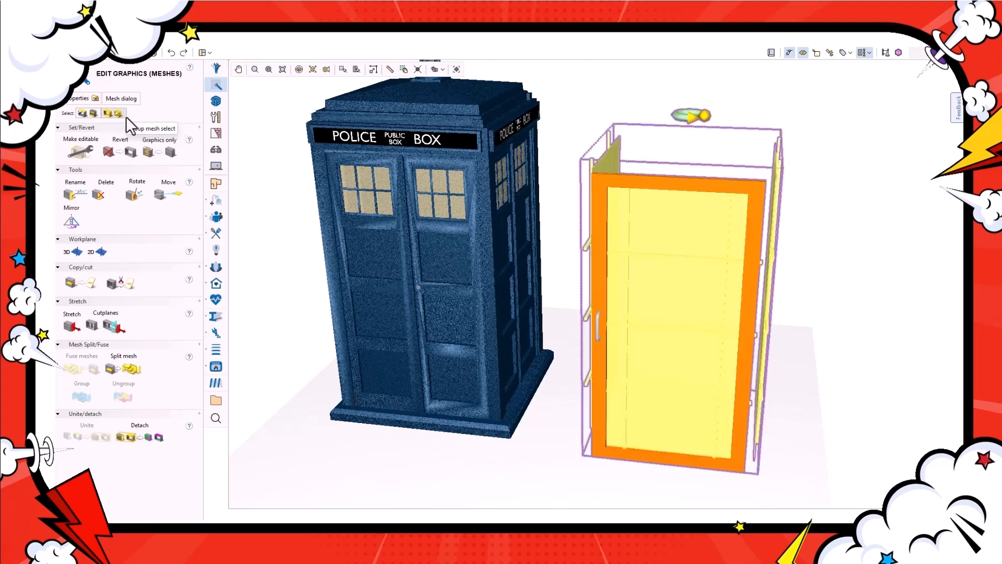
pyautogui.press('Delete')
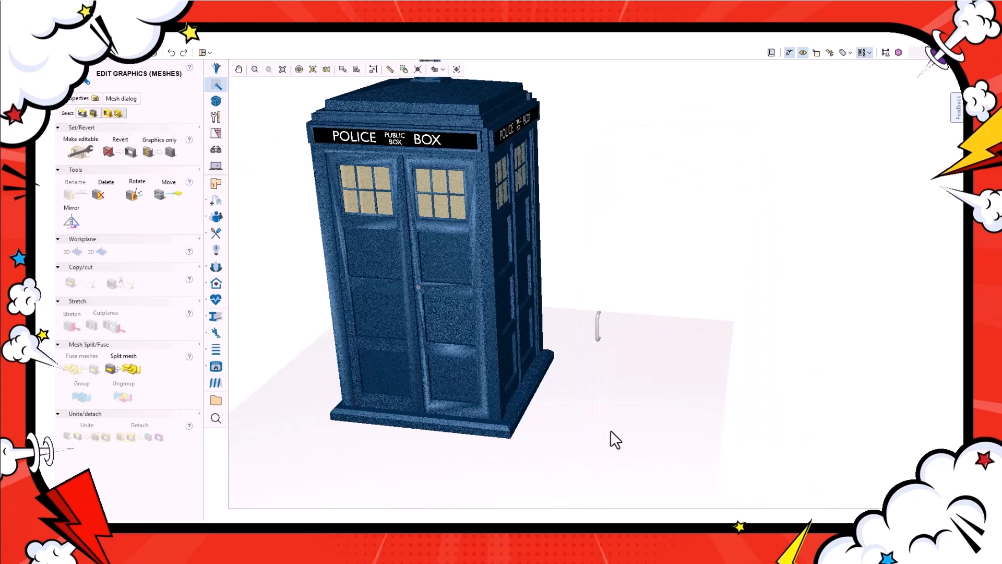
# - Move the detached handle in the 2D plan view to the centre of the police box's front edge
pyautogui.click(599, 330)
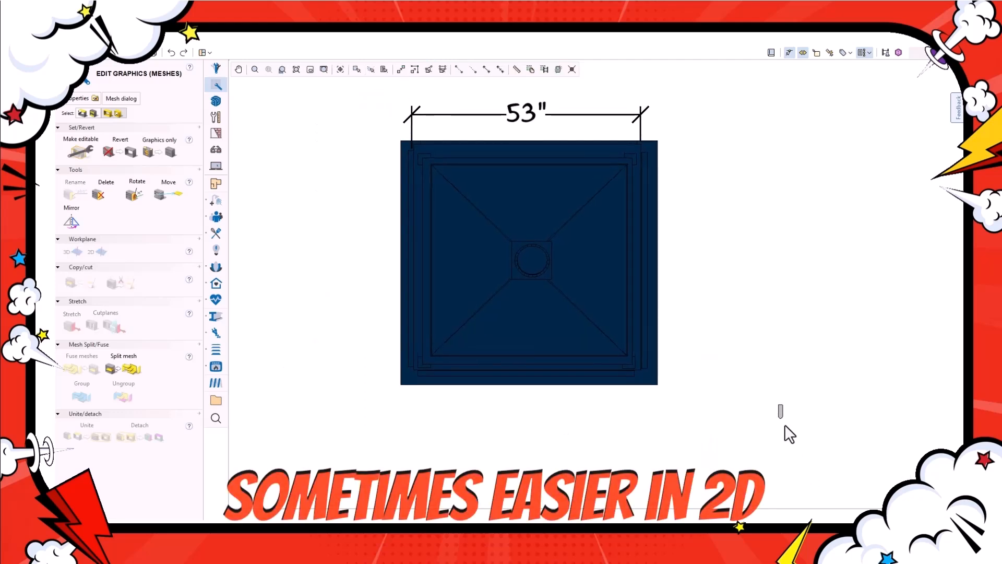
pyautogui.click(781, 411)
pyautogui.scroll(5, 784, 422)
pyautogui.scroll(-5, 683, 431)
pyautogui.moveTo(774, 394); pyautogui.dragTo(516, 380)
pyautogui.scroll(-1, 682, 430)
pyautogui.scroll(5, 526, 404)
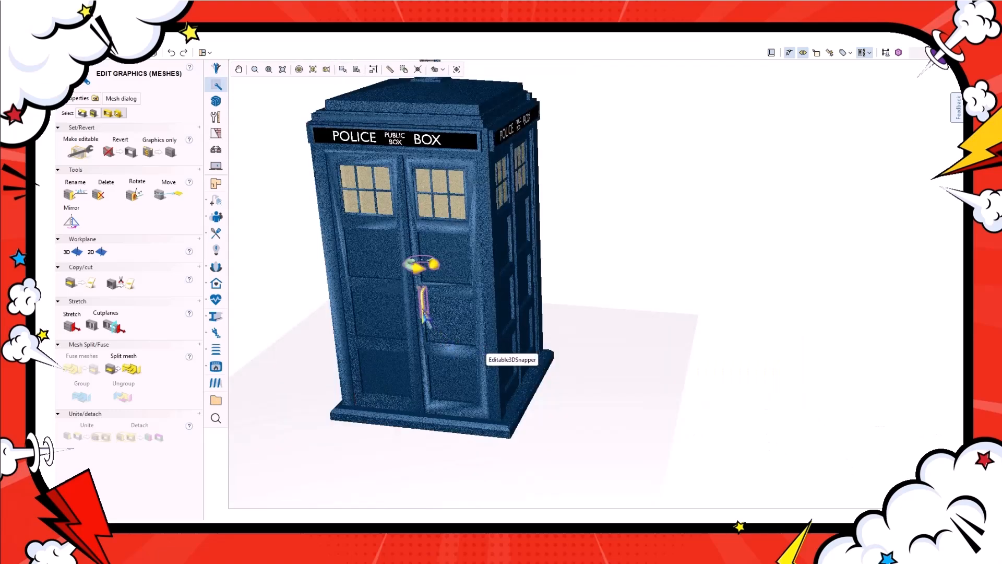
# - Nudge the handle three increments left so it sits on the inner edge of the right door
pyautogui.scroll(5, 427, 313)
pyautogui.scroll(1, 427, 314)
pyautogui.moveTo(427, 314); pyautogui.dragTo(531, 317, button='middle')
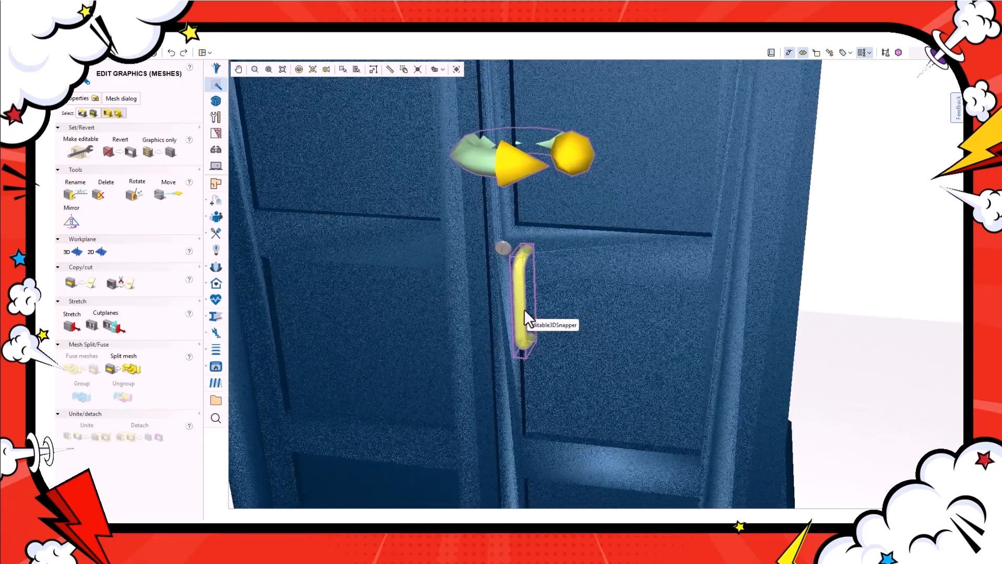
pyautogui.press('Left')
pyautogui.press('Left')
pyautogui.press('Left')
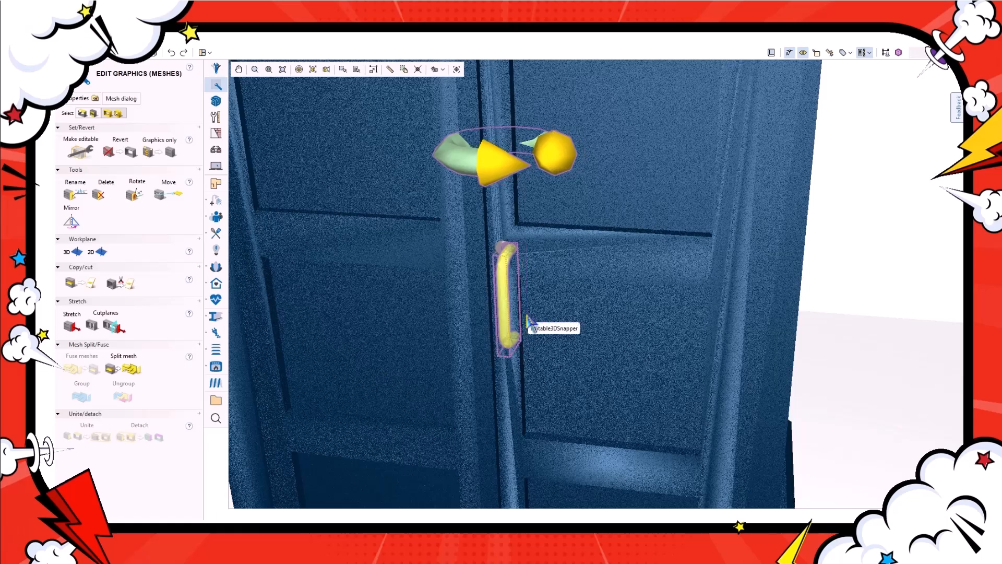
# - Lower the handle four increments so it sits just below the round lock on the door
pyautogui.scroll(2, 510, 271)
pyautogui.moveTo(531, 290); pyautogui.dragTo(483, 289, button='middle')
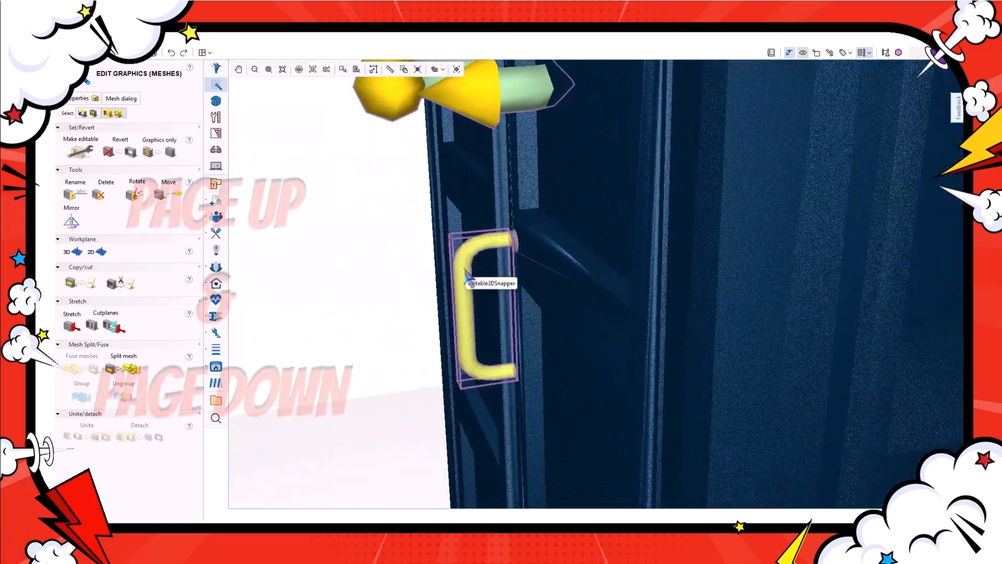
pyautogui.press('pagedown')
pyautogui.press('pagedown')
pyautogui.press('pagedown')
pyautogui.press('pagedown')
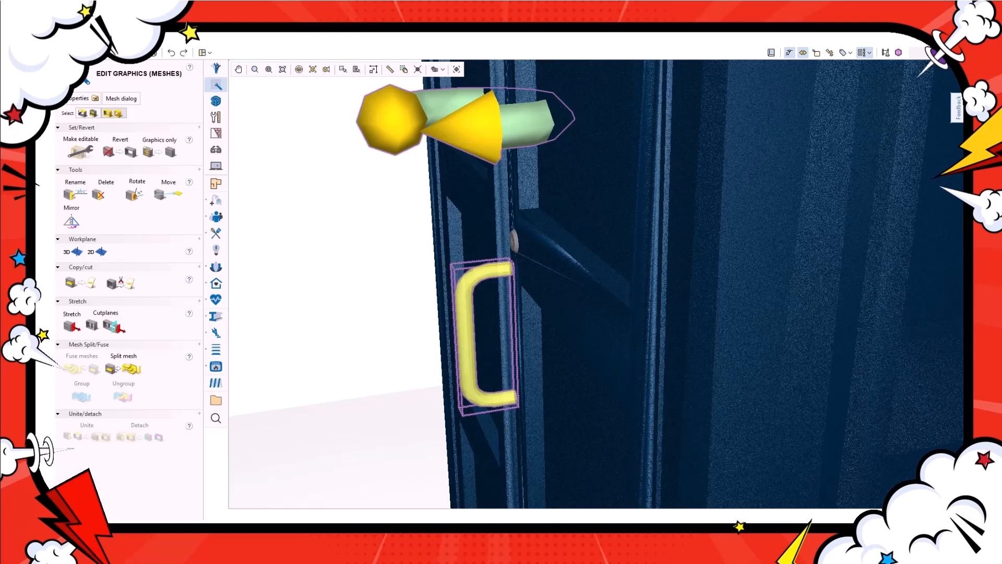
# - Copy the handle about 4" to the left at 180° in the 2D view so the left door has a matching handle
pyautogui.hotkey('ctrl', 'Tab')
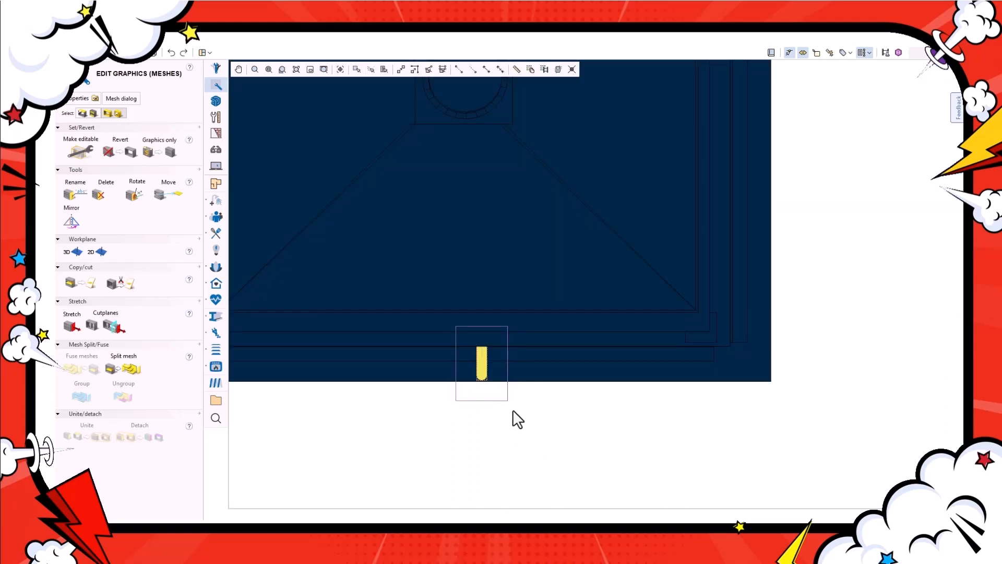
pyautogui.hotkey('ctrl', 'c')
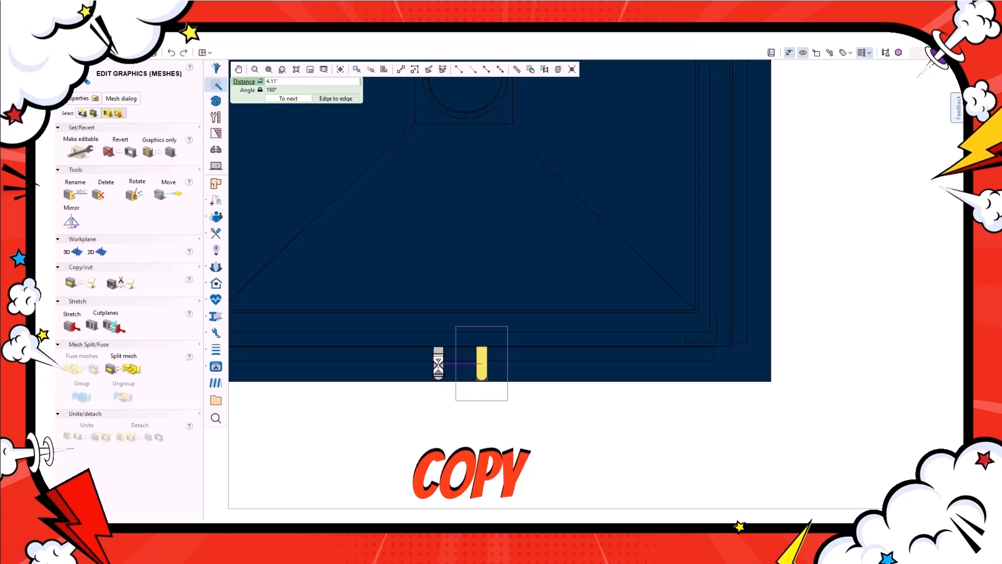
pyautogui.click(439, 363)
pyautogui.hotkey('ctrl', 'Tab')
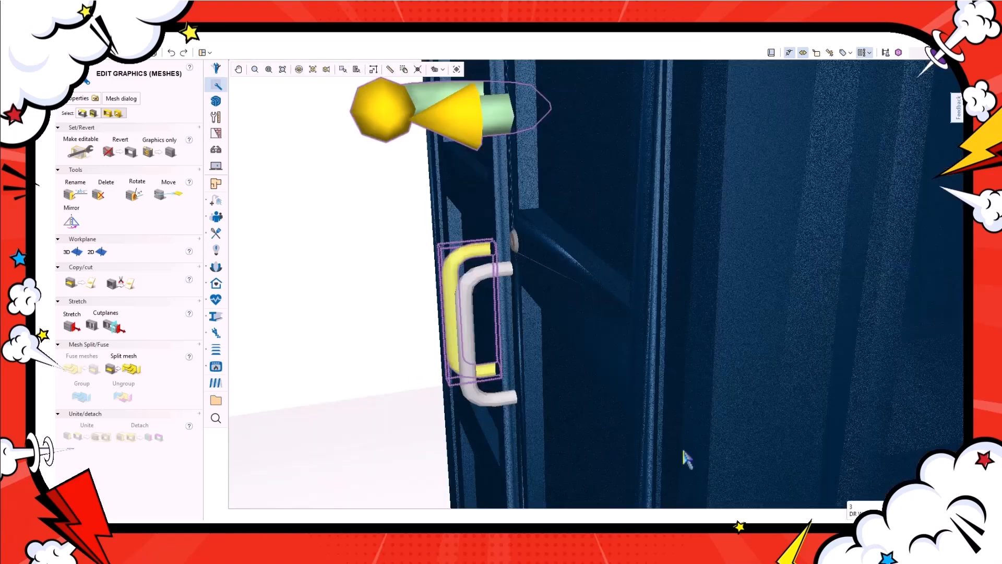
pyautogui.moveTo(433, 407); pyautogui.dragTo(462, 428, button='middle')
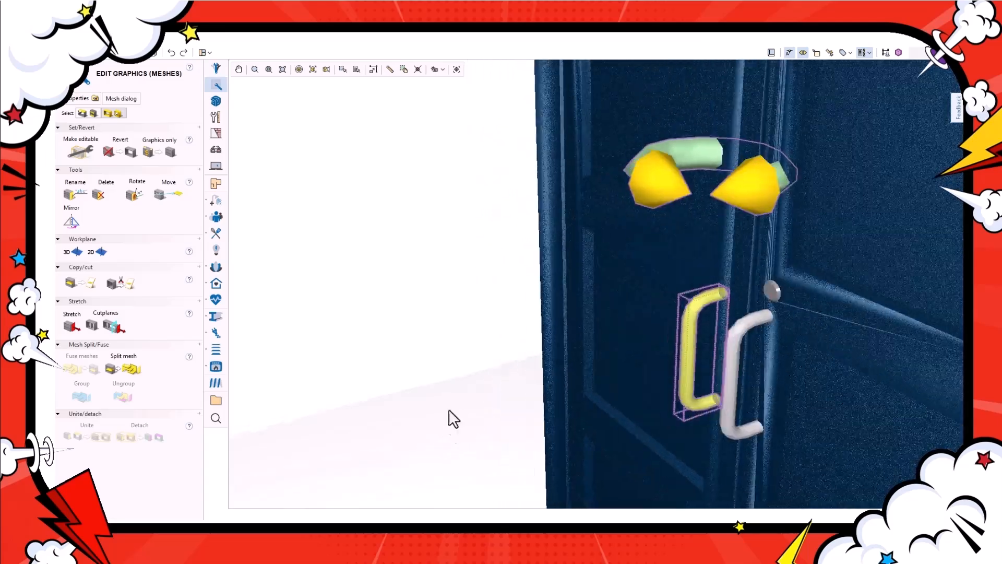
pyautogui.scroll(3, 705, 400)
pyautogui.scroll(-6, 706, 404)
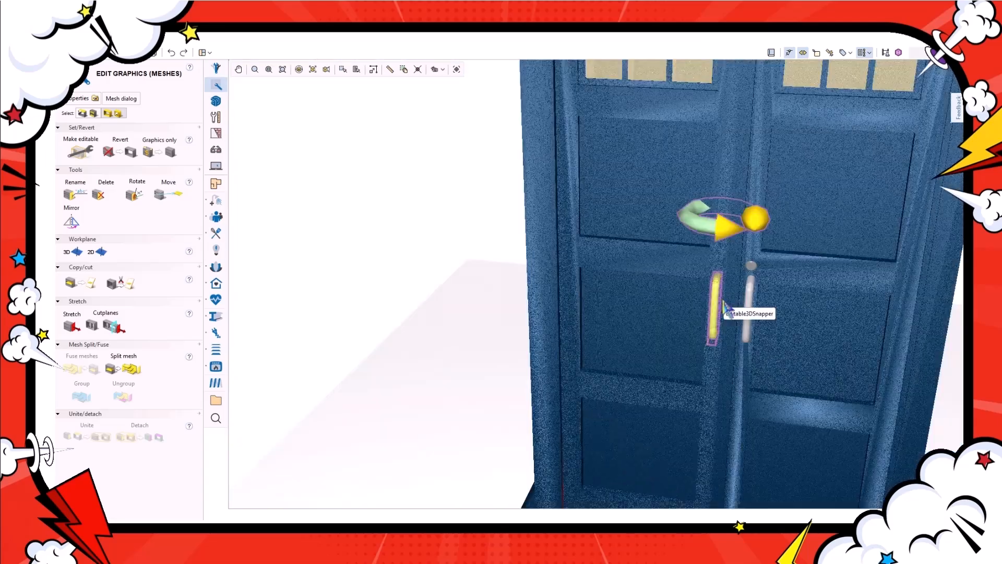
pyautogui.scroll(-2, 662, 345)
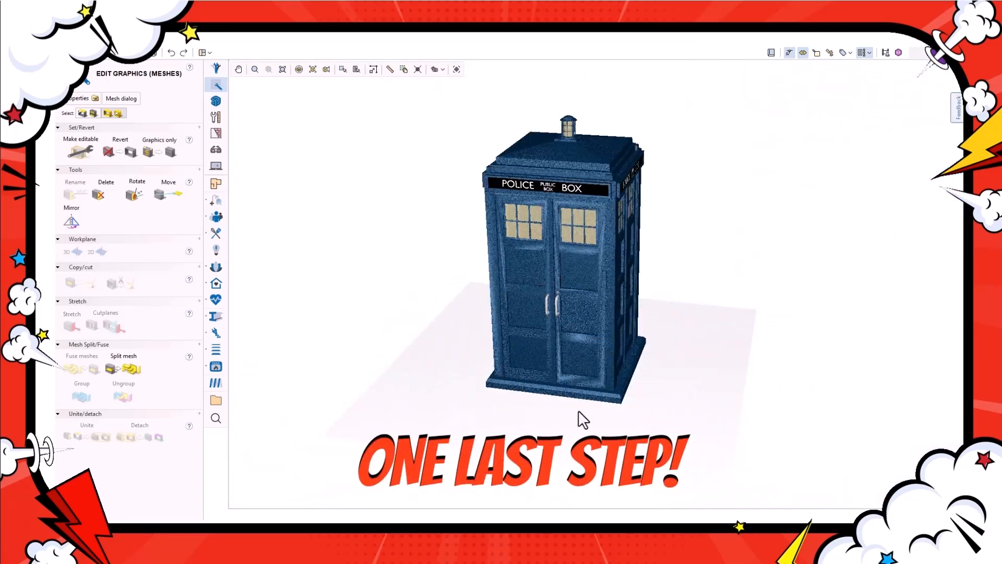
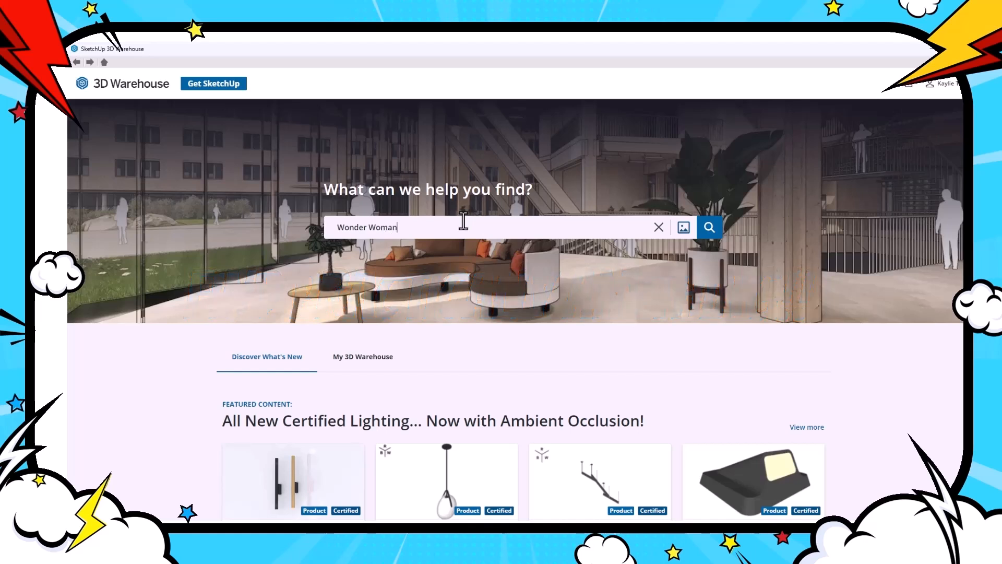
# - Search 3D Warehouse for "Wonder Woman" and place the downloaded Wonder Woman logo shield beside the figure, turned to face the front
pyautogui.press('Return')
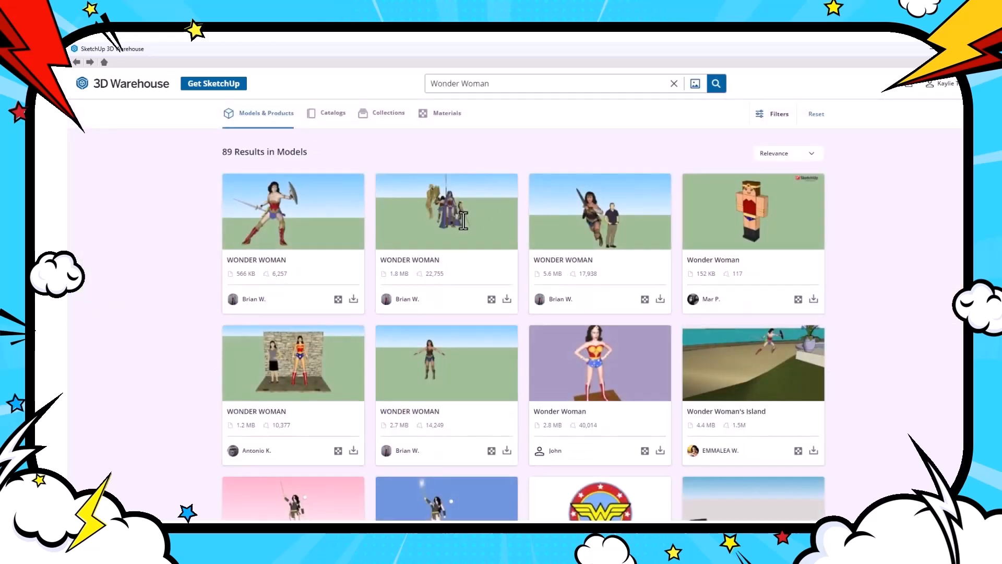
pyautogui.scroll(-5, 481, 244)
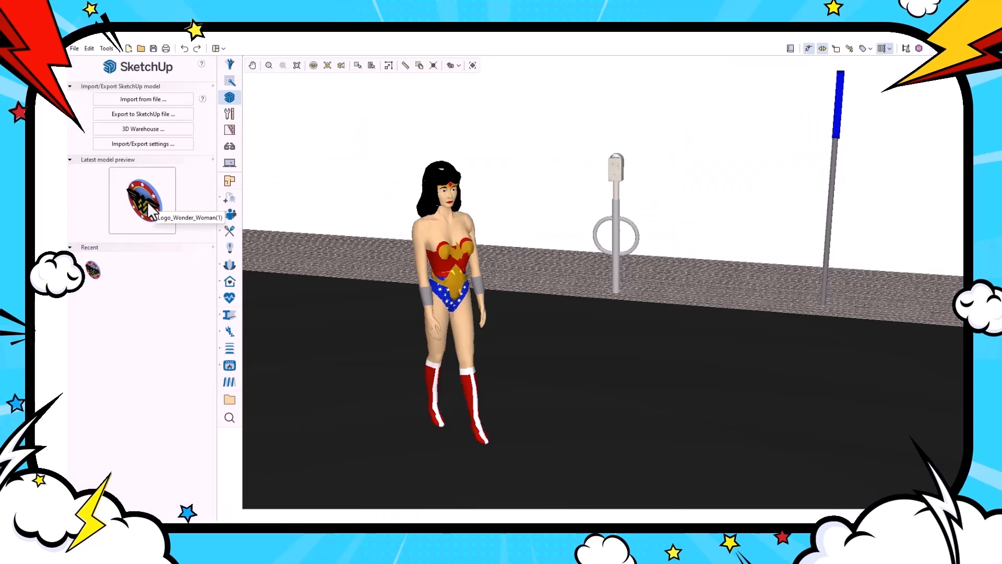
pyautogui.moveTo(259, 264); pyautogui.dragTo(562, 439)
pyautogui.click(558, 431)
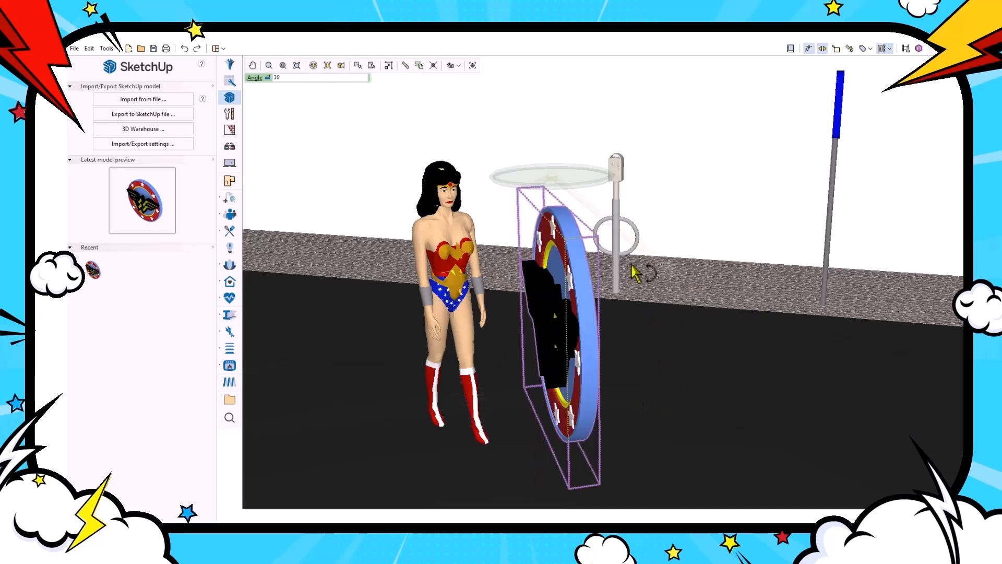
pyautogui.click(641, 172)
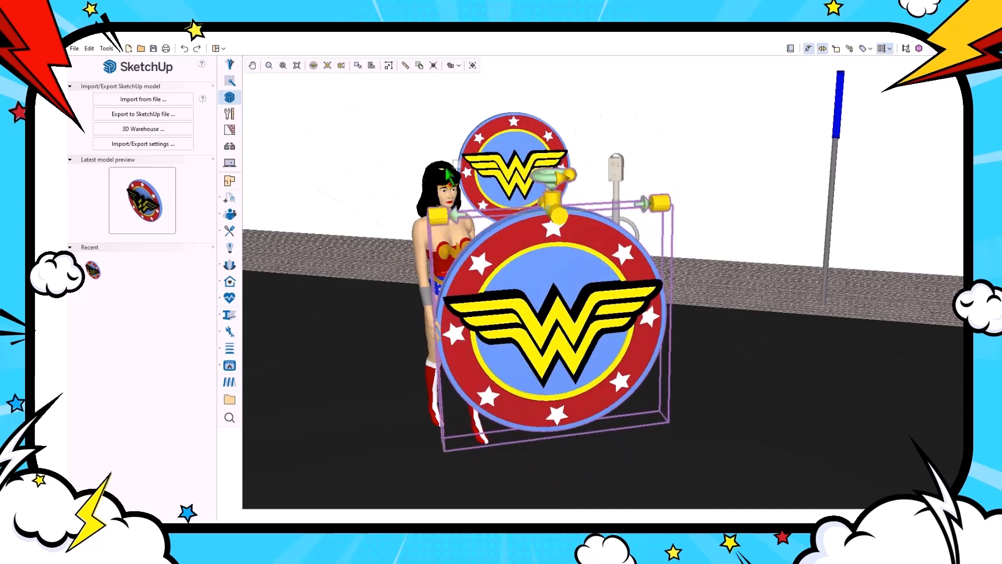
pyautogui.press('Escape')
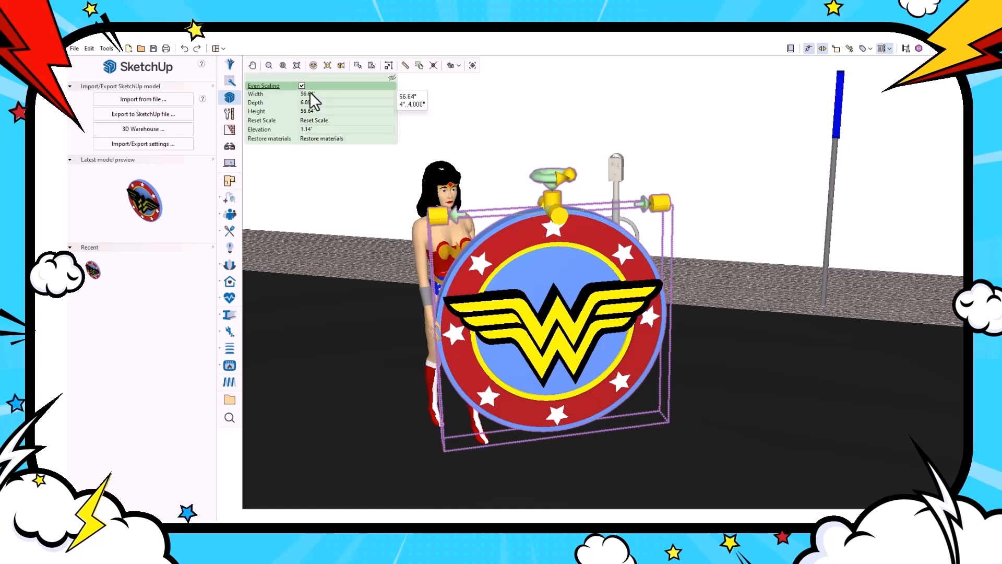
# - Scale the logo shield evenly to a width of 24" and make its graphics editable
pyautogui.moveTo(326, 94); pyautogui.dragTo(287, 94)
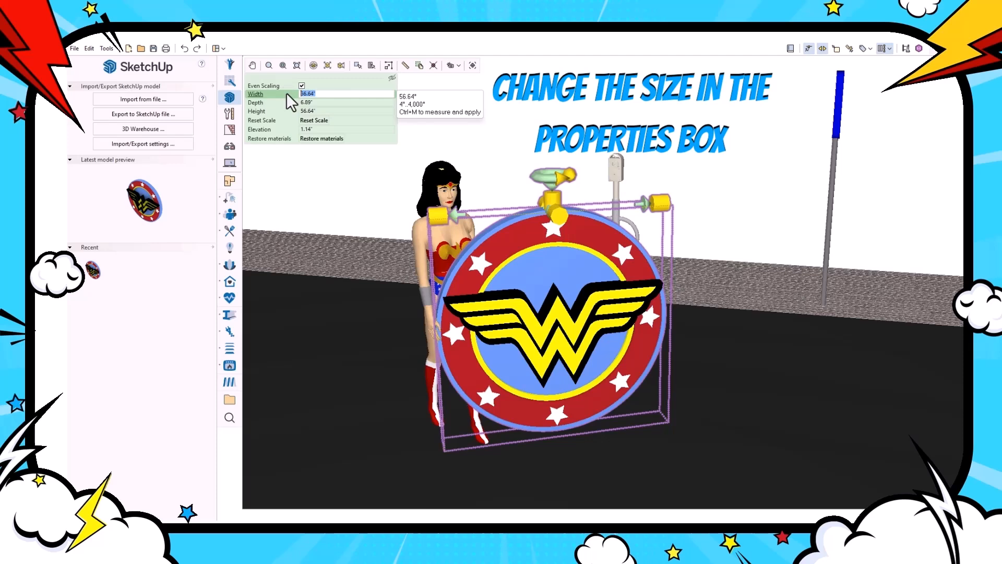
pyautogui.write('24')
pyautogui.press('Return')
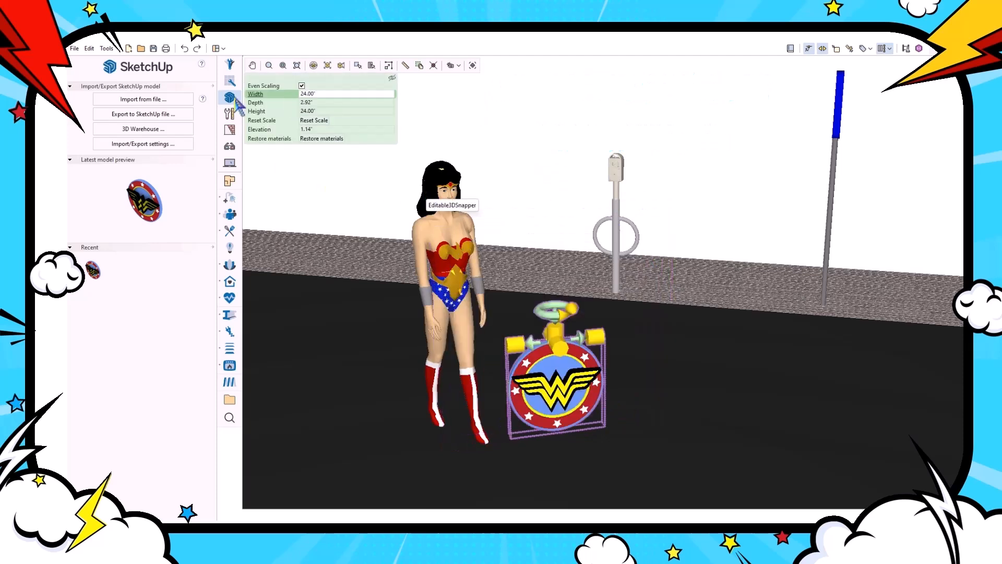
pyautogui.click(230, 67)
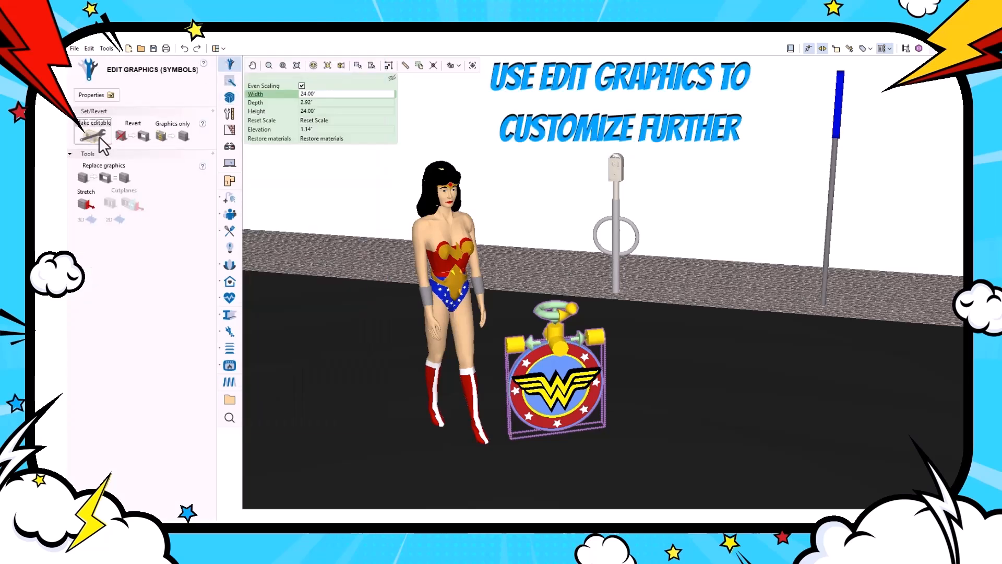
pyautogui.click(529, 416)
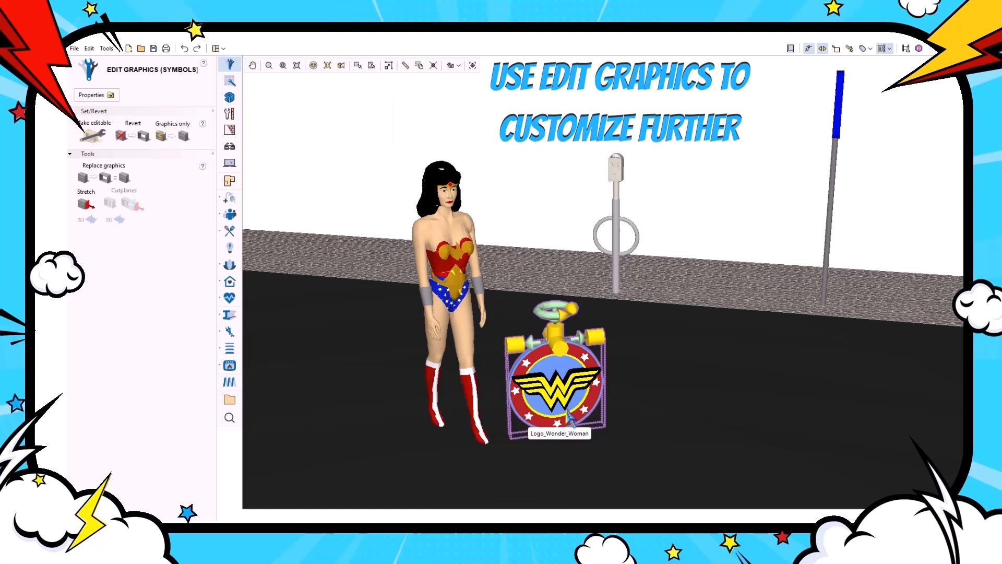
# - Raise the logo shield to an elevation of 25.26" and shift it five increments left toward the figure
pyautogui.press('pageup')
pyautogui.press('pageup')
pyautogui.press('pageup')
pyautogui.press('pageup')
pyautogui.press('pageup')
pyautogui.press('pageup')
pyautogui.press('pageup')
pyautogui.press('Left')
pyautogui.press('Left')
pyautogui.press('Left')
pyautogui.press('Left')
pyautogui.press('Left')
# - Turn the shield slightly and nudge it in small increments into place beside the figure's forearm
pyautogui.moveTo(502, 220); pyautogui.dragTo(528, 204)
pyautogui.press('Left')
pyautogui.press('Left')
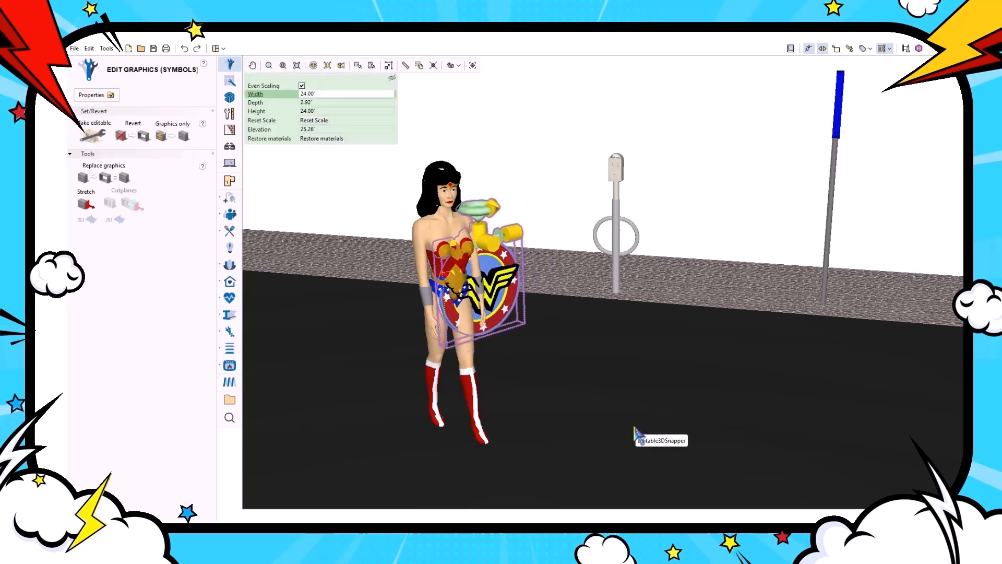
pyautogui.press('Up')
pyautogui.press('Down')
pyautogui.press('Down')
pyautogui.press('Down')
pyautogui.press('Right')
pyautogui.press('Left')
pyautogui.press('Left')
pyautogui.press('Up')
# - Rotate the shield about 344° around its middle, as seen from the figure's side, so it follows the tilt of her forearm
pyautogui.scroll(2, 465, 330)
pyautogui.moveTo(464, 330); pyautogui.dragTo(541, 365, button='middle')
pyautogui.click(87, 129)
pyautogui.click(456, 263)
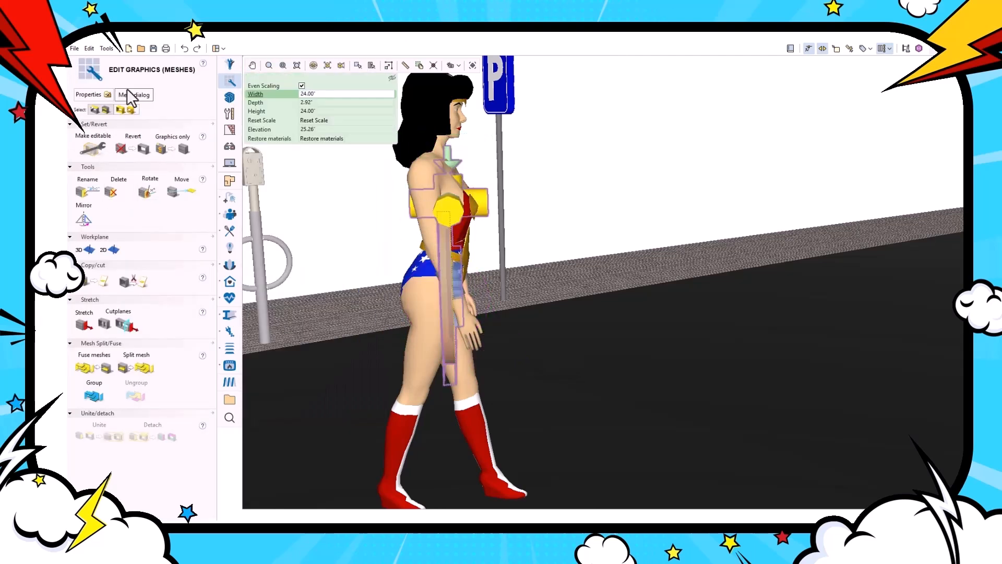
pyautogui.click(147, 191)
pyautogui.click(447, 298)
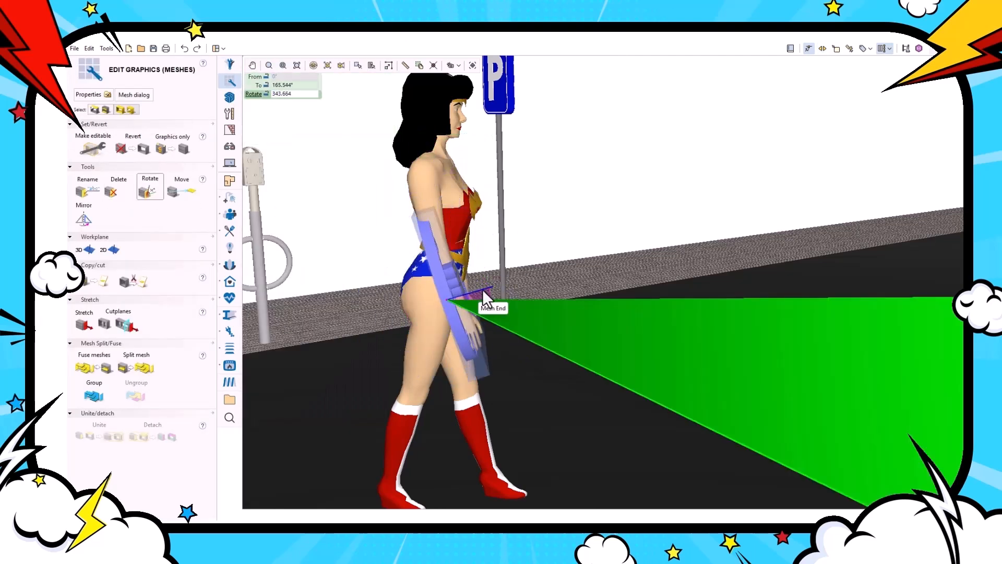
pyautogui.click(483, 289)
pyautogui.press('Escape')
# - Nudge the tilted shield six increments left to seat it on the figure's arm
pyautogui.moveTo(488, 376); pyautogui.dragTo(504, 417, button='middle')
pyautogui.press('Left')
pyautogui.press('Left')
pyautogui.press('Left')
pyautogui.press('Left')
pyautogui.press('Left')
pyautogui.press('Left')
pyautogui.scroll(-5, 514, 410)
pyautogui.scroll(2, 526, 389)
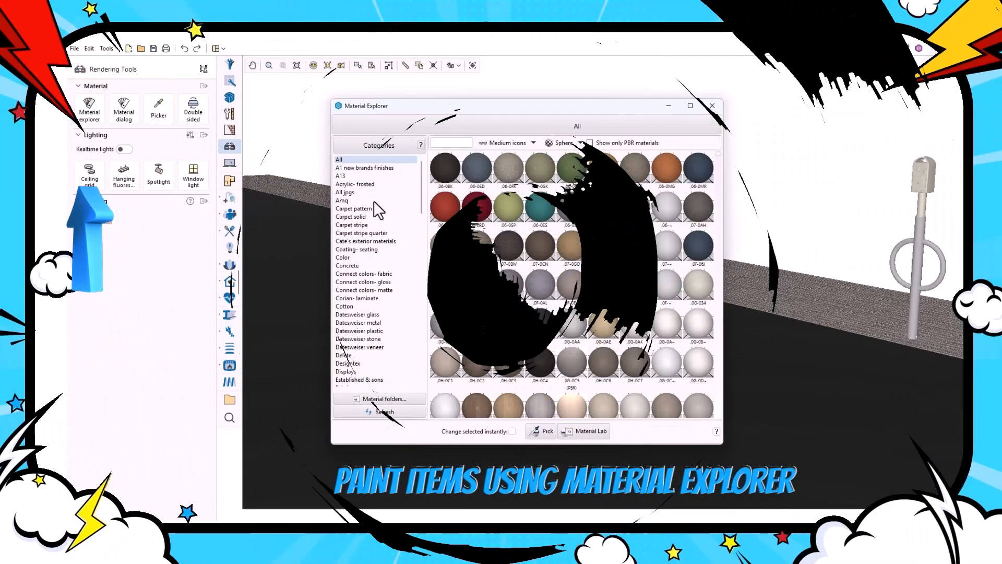
# - Search the material library for "jet" and apply material AL-354 in the drawing near the sidewalk
pyautogui.scroll(-5, 374, 201)
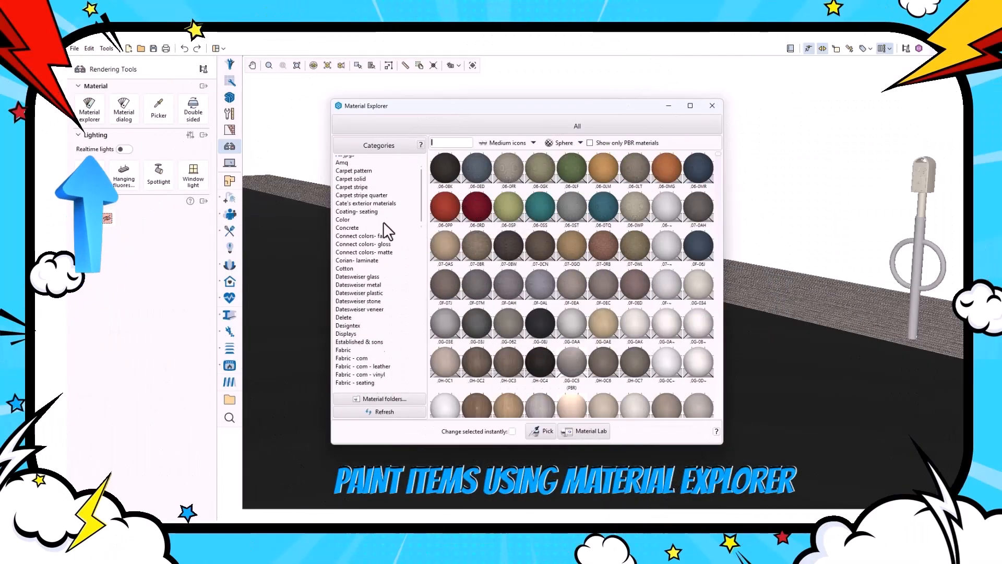
pyautogui.scroll(-9, 418, 193)
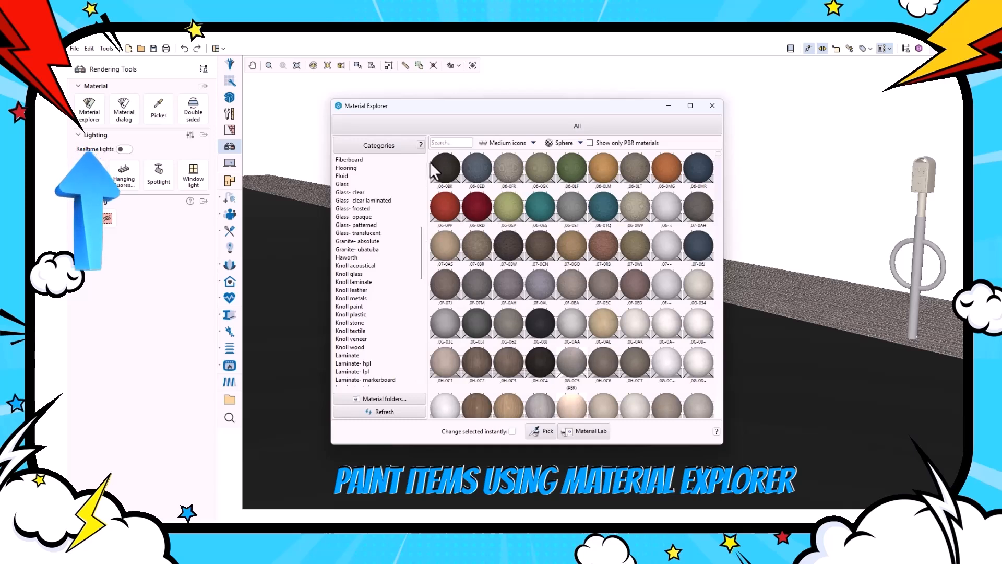
pyautogui.click(442, 143)
pyautogui.write('jet')
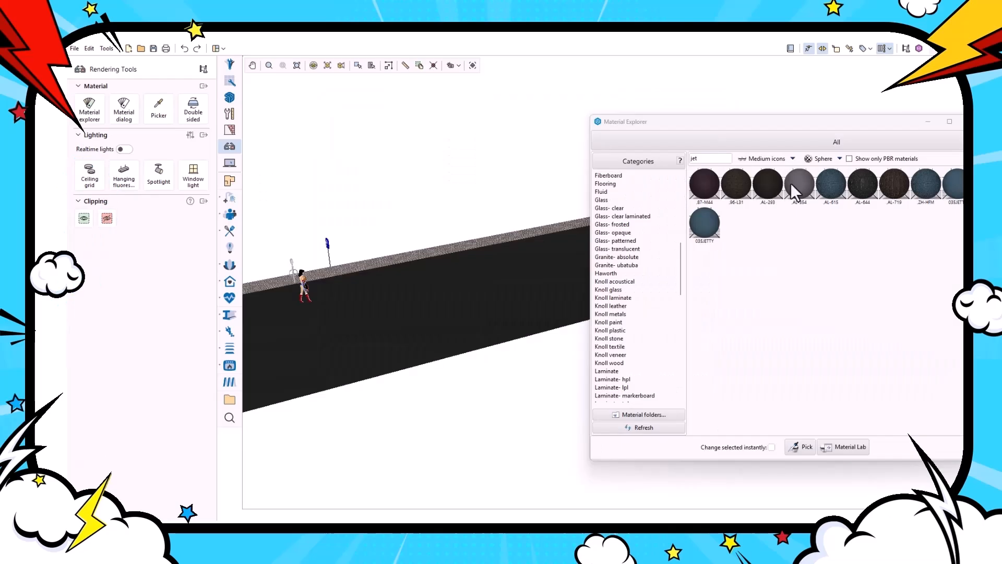
pyautogui.click(799, 184)
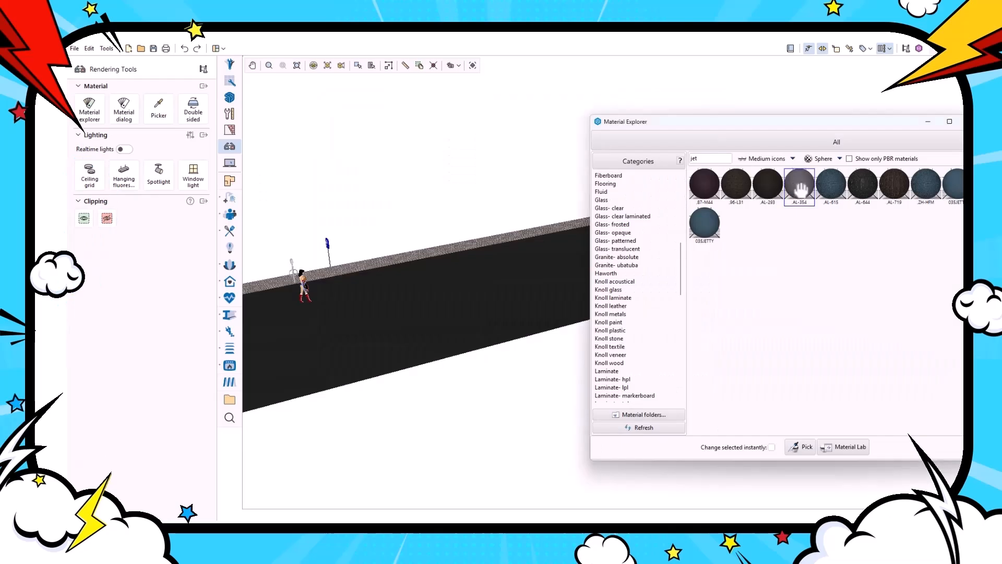
pyautogui.click(452, 231)
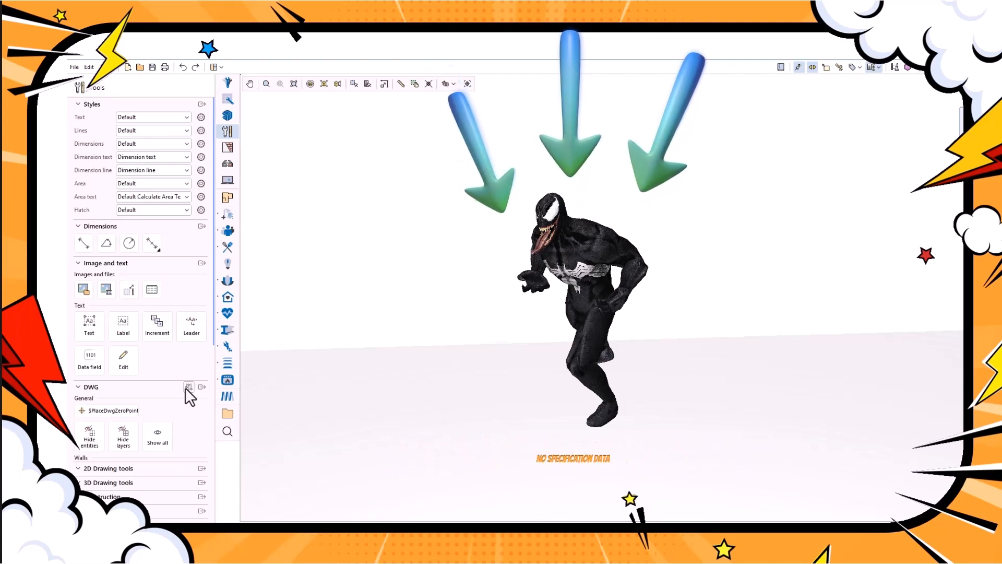
# - Examine the imported Venom CAD file entries in the CAD settings
pyautogui.click(187, 387)
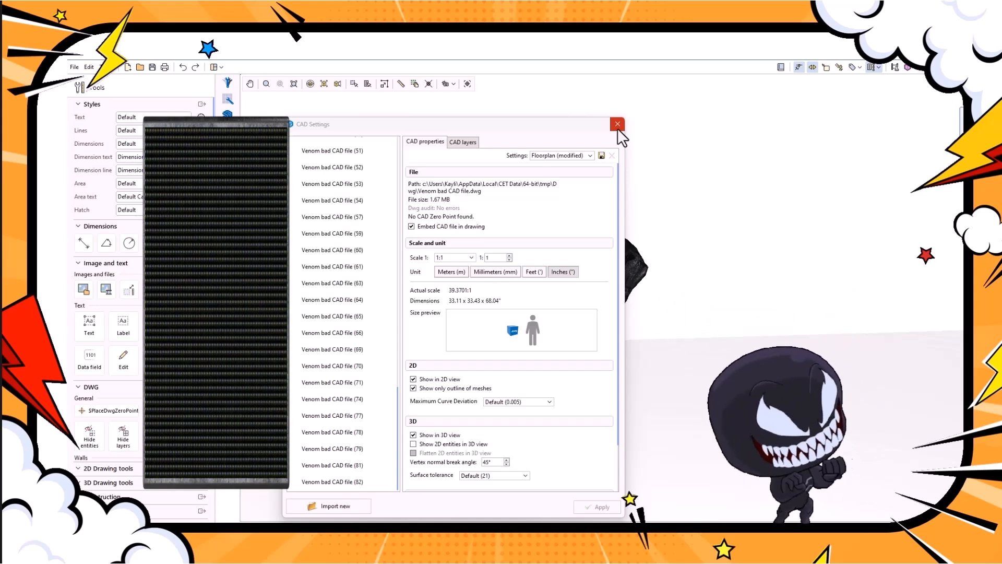
pyautogui.click(618, 125)
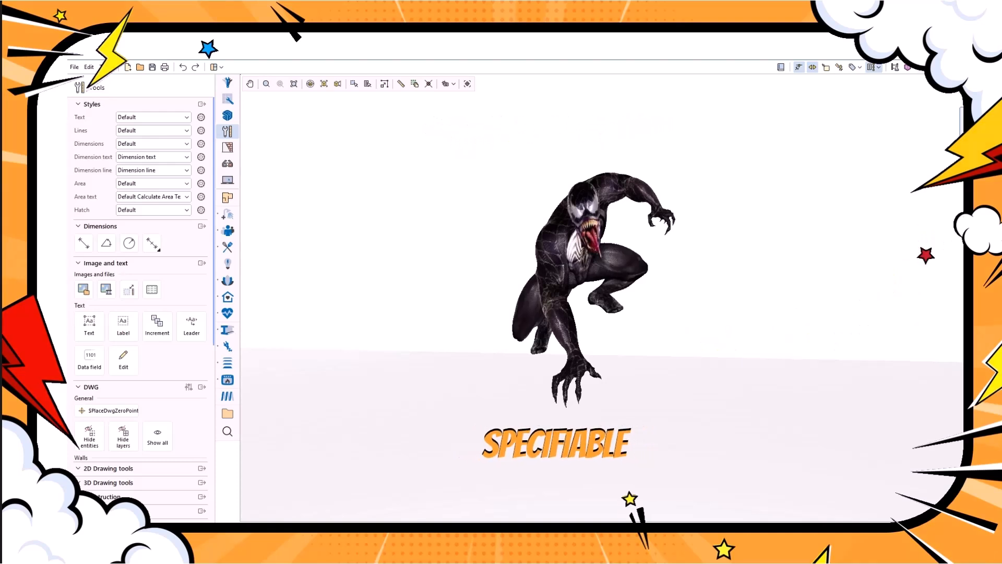
# - Query the crouching Venom symbol's specification data, then bring both Venom figures into view
pyautogui.rightClick(585, 249)
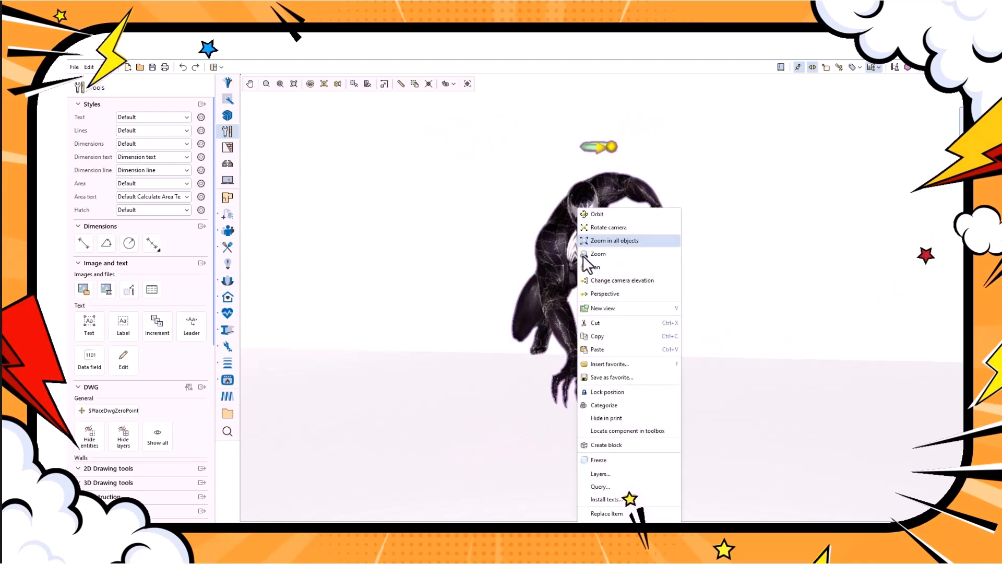
pyautogui.click(606, 484)
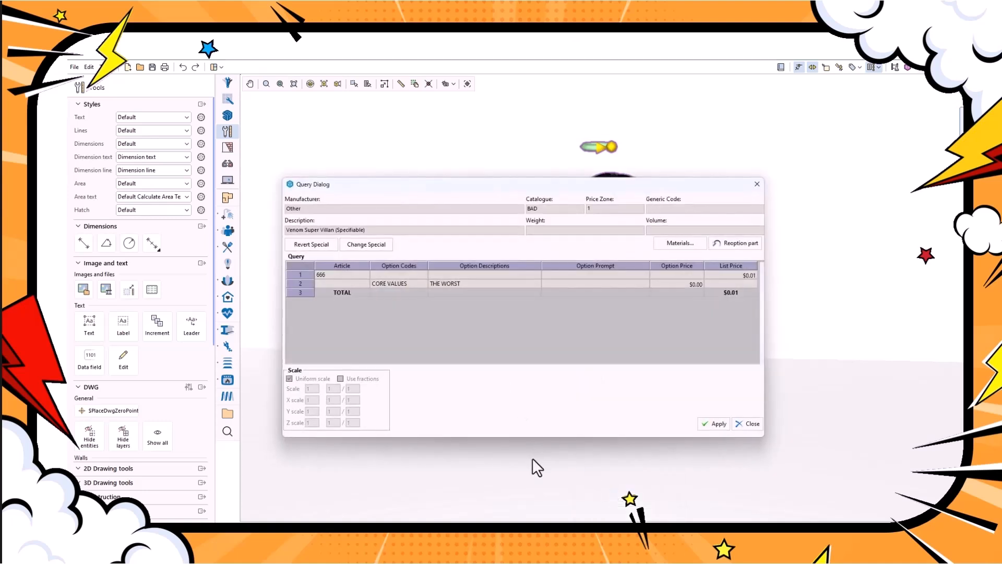
pyautogui.click(752, 424)
pyautogui.scroll(-3, 751, 419)
pyautogui.moveTo(742, 418); pyautogui.dragTo(528, 426, button='middle')
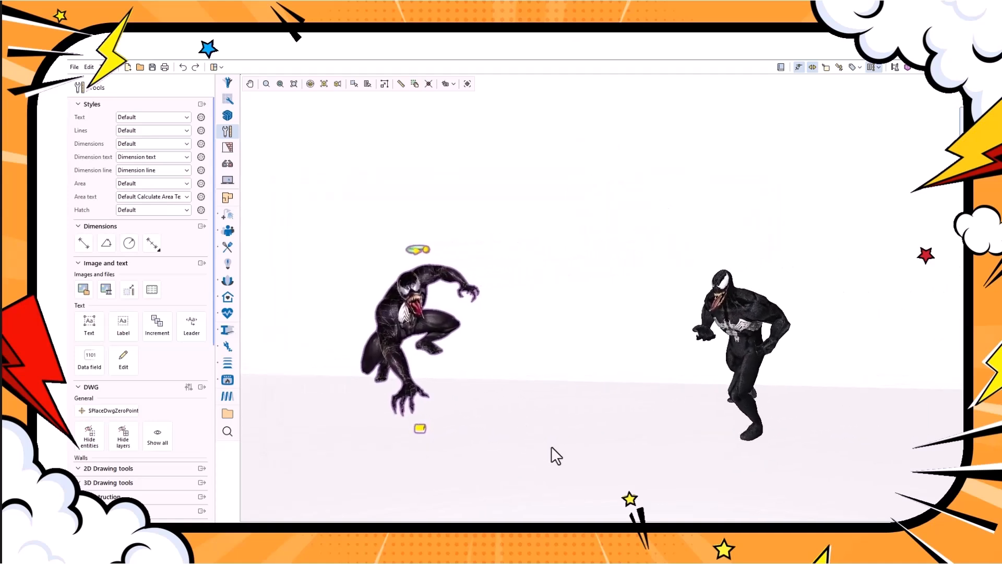
pyautogui.scroll(1, 575, 447)
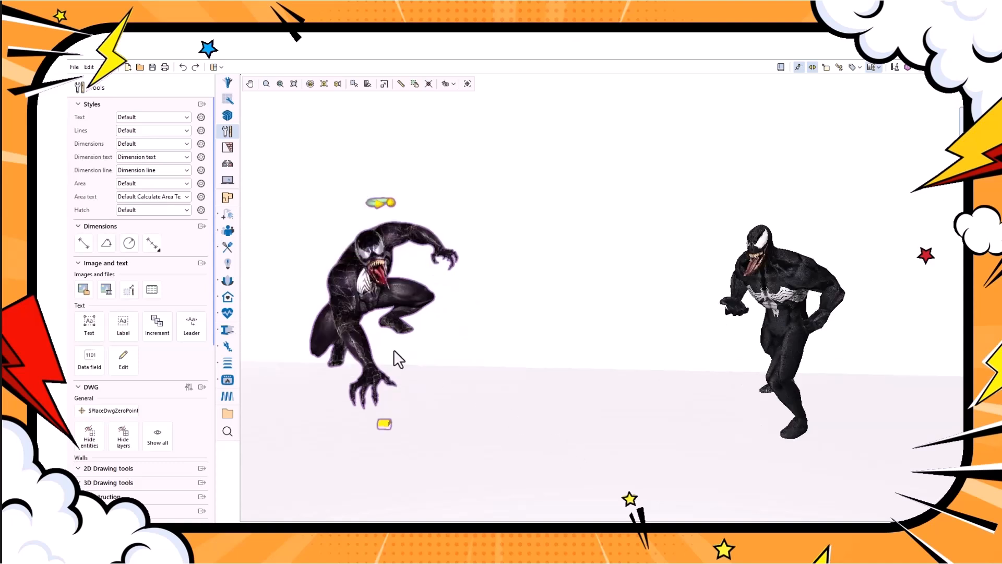
# - Replace the crouching Venom symbol's graphics with the standing Venom's, rotated -90° about Z with its size kept
pyautogui.click(227, 84)
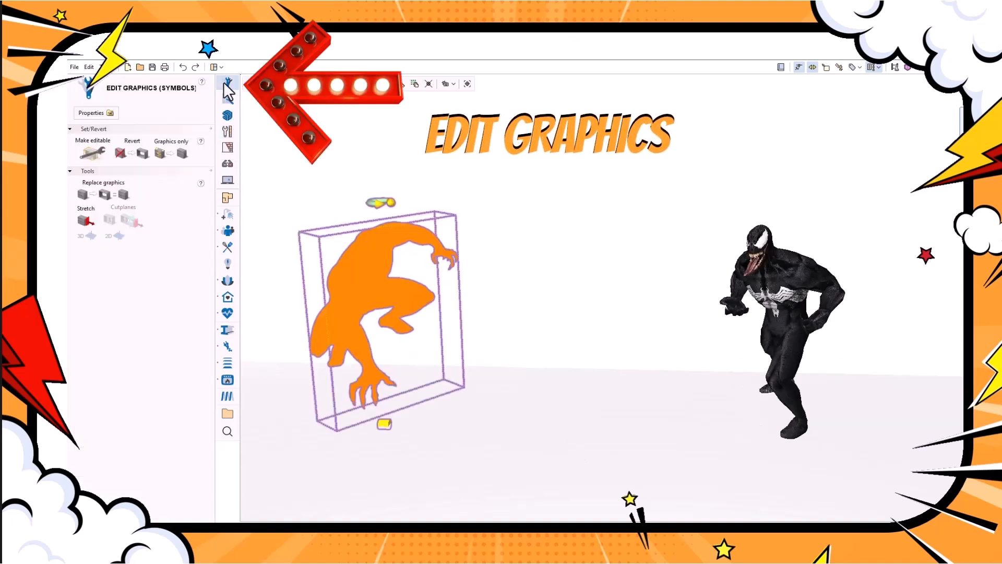
pyautogui.click(555, 413)
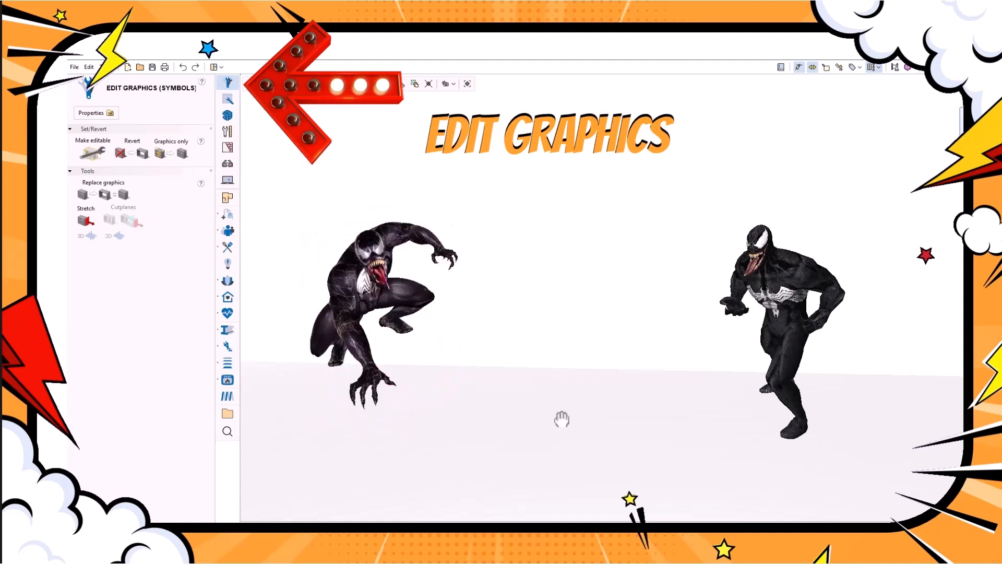
pyautogui.click(104, 194)
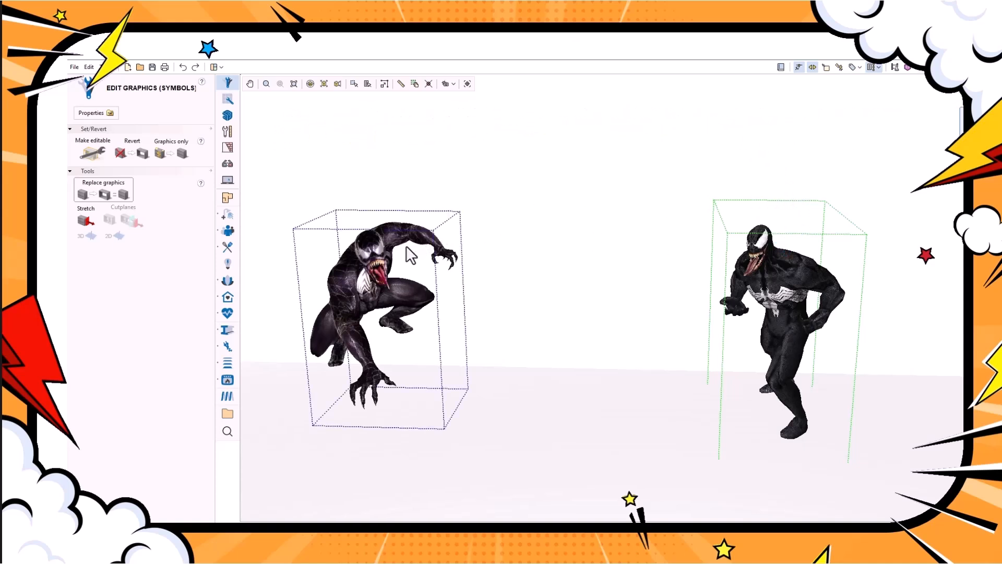
pyautogui.click(390, 276)
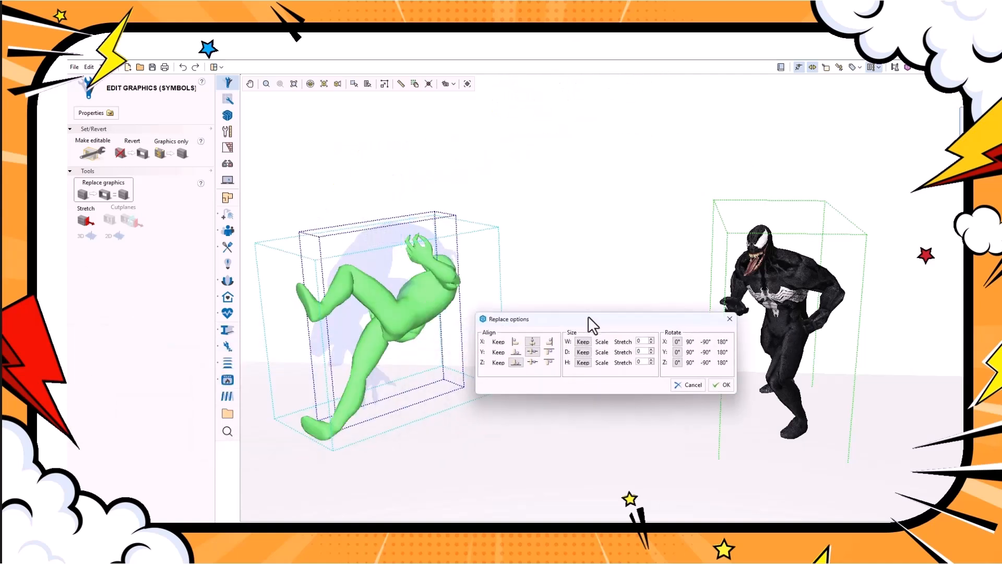
pyautogui.moveTo(575, 328); pyautogui.dragTo(560, 275)
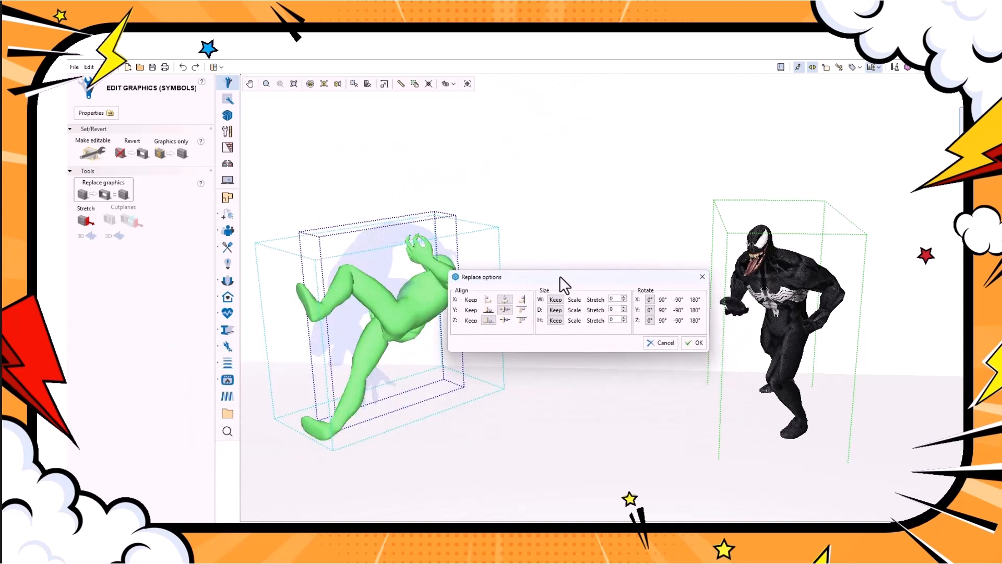
pyautogui.click(661, 320)
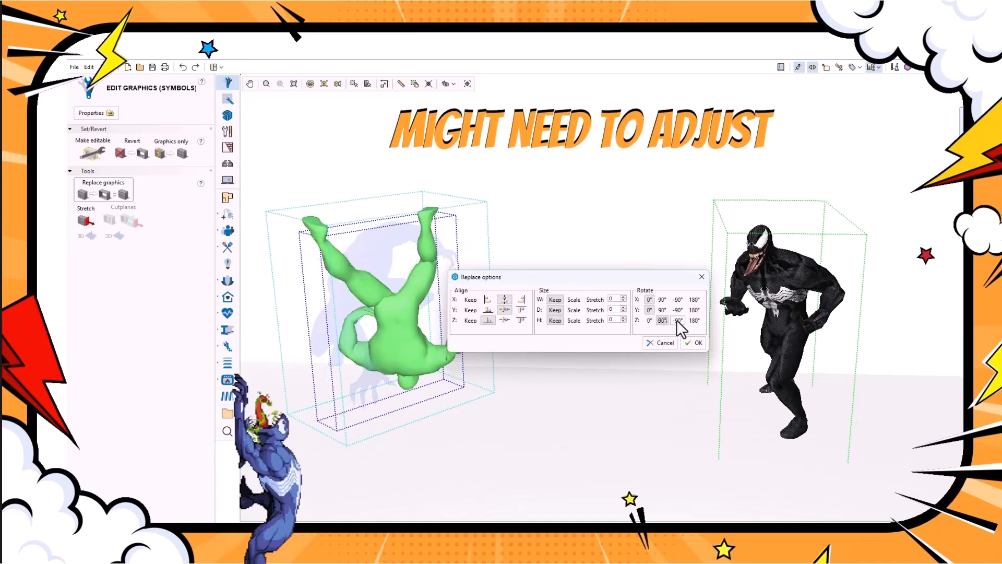
pyautogui.click(677, 319)
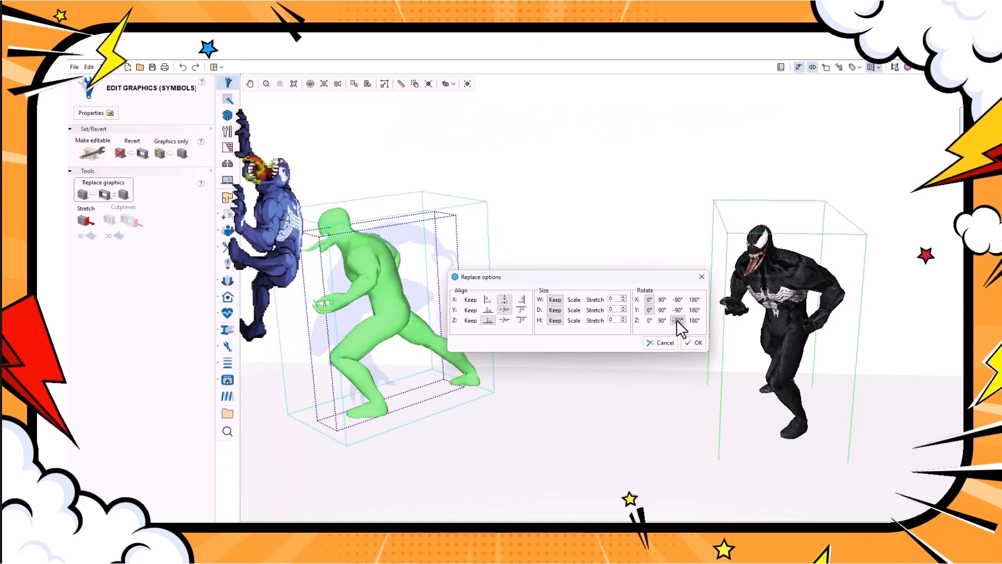
pyautogui.click(699, 343)
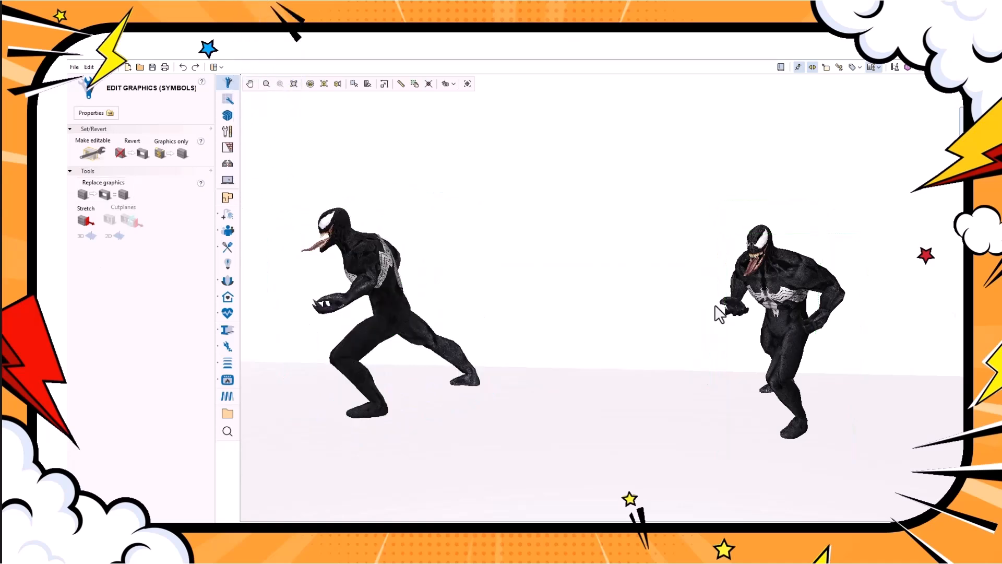
# - Delete the original standing CAD Venom and check the CAD settings for leftover CAD files
pyautogui.press('Delete')
pyautogui.hotkey('ctrl', 'a')
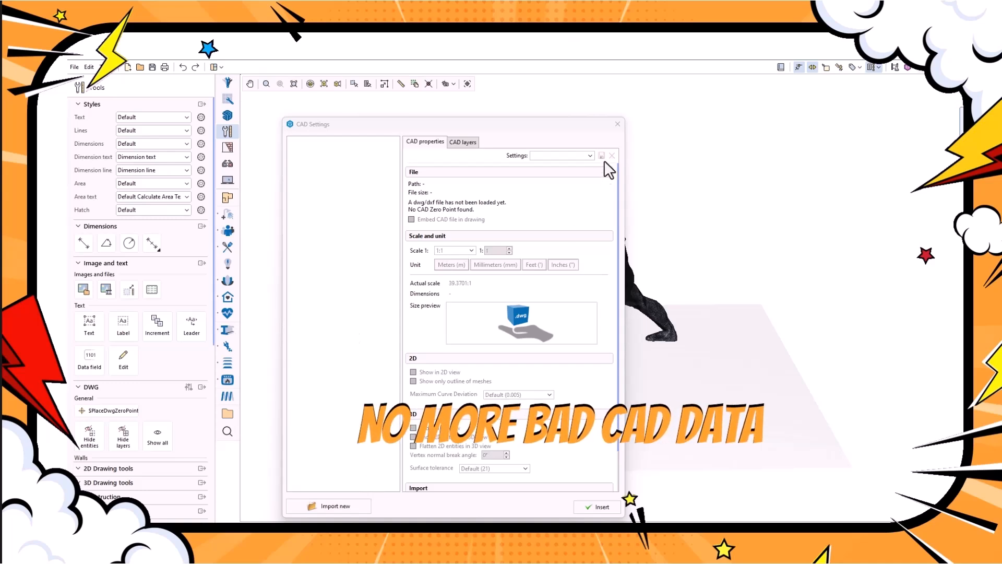
pyautogui.click(617, 123)
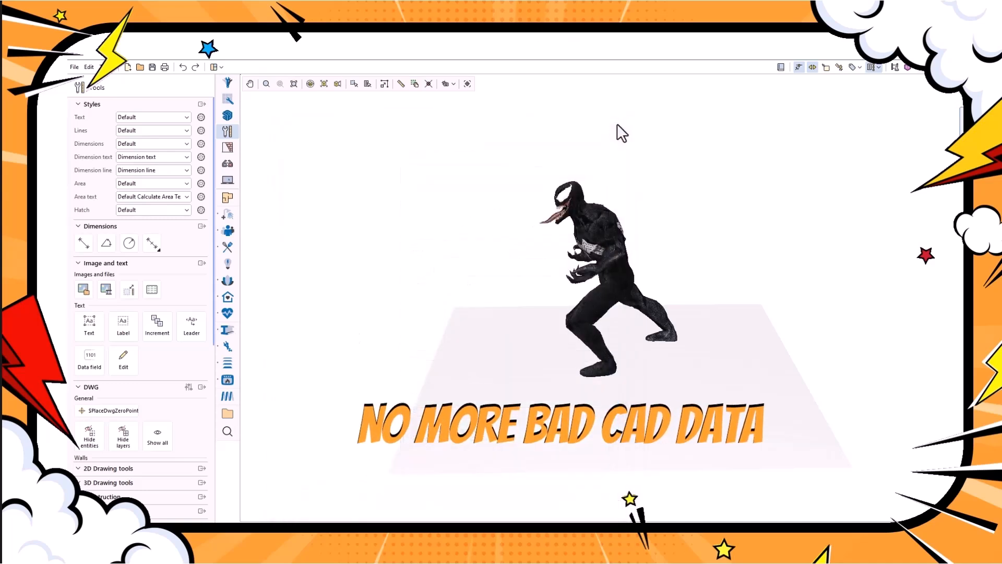
# - Copy the specifiable Venom symbol to place several Venom figures in the drawing
pyautogui.rightClick(593, 225)
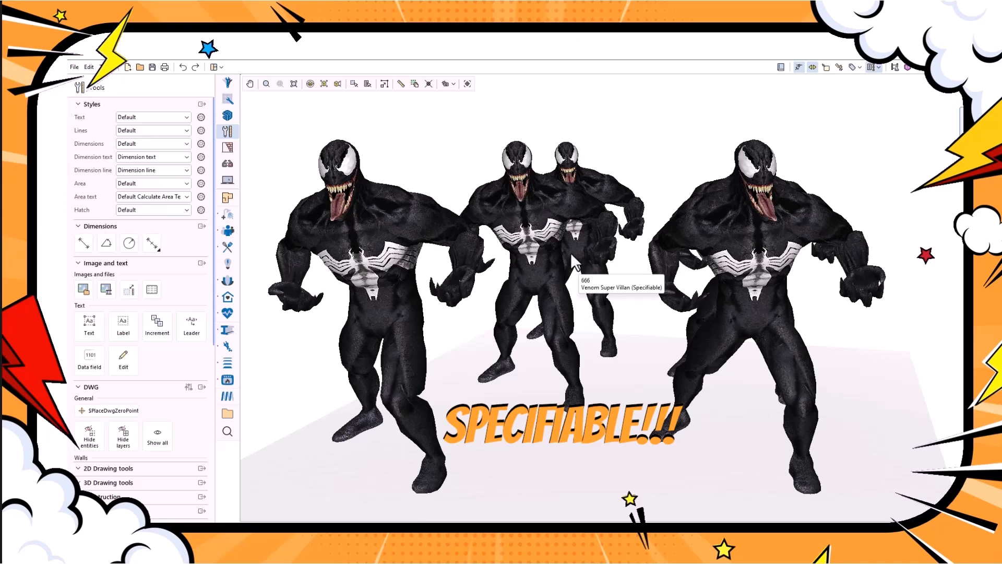
pyautogui.click(582, 252)
pyautogui.moveTo(581, 253); pyautogui.dragTo(600, 256)
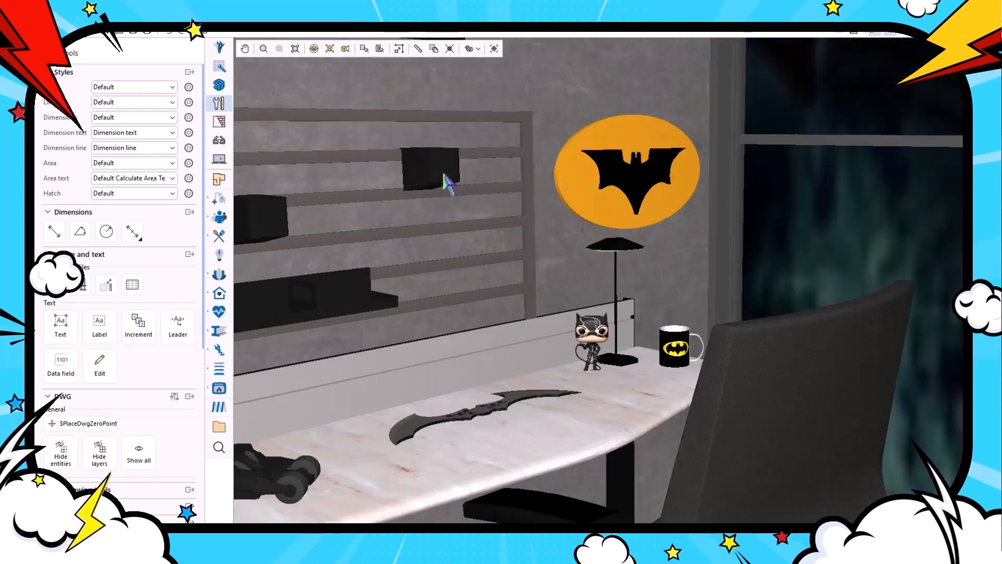
# - Query the black power beam cup on the wall rail and make its part line special
pyautogui.click(444, 175)
pyautogui.moveTo(443, 175)
pyautogui.mouseDown()
pyautogui.moveTo(453, 205)
pyautogui.moveTo(487, 234)
pyautogui.moveTo(414, 138)
pyautogui.moveTo(449, 249)
pyautogui.moveTo(428, 155)
pyautogui.moveTo(444, 172)
pyautogui.mouseUp()
pyautogui.rightClick(445, 174)
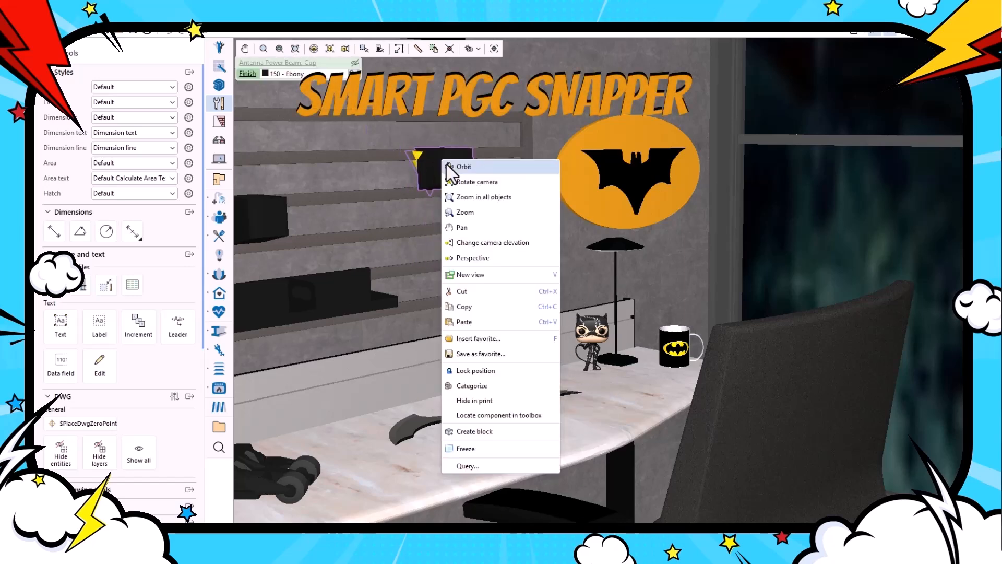
pyautogui.click(506, 470)
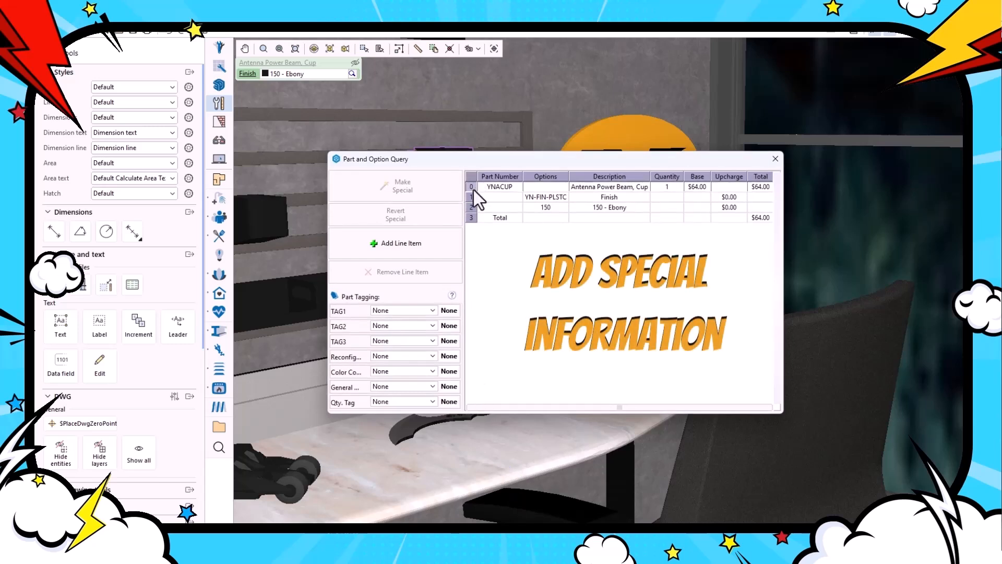
pyautogui.click(587, 187)
pyautogui.click(420, 183)
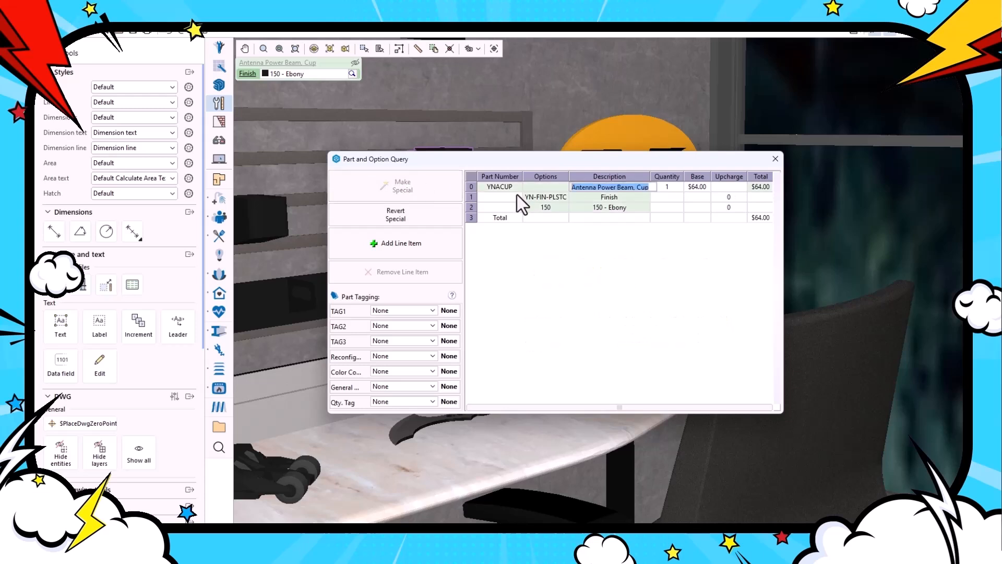
# - Set the special part's number and description to BATARANG and its total price to $6,000.00
pyautogui.click(512, 187)
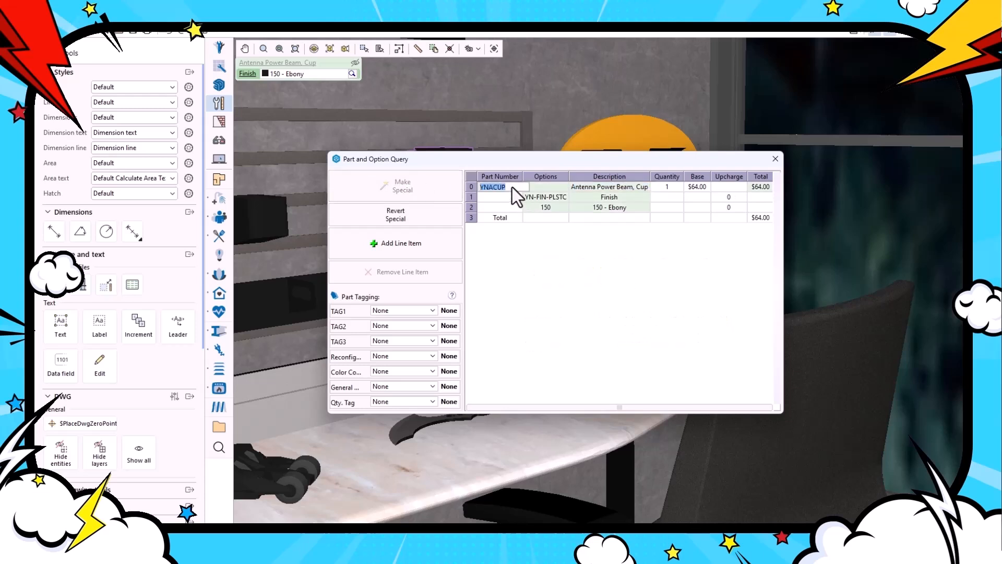
pyautogui.write('BATARANG')
pyautogui.click(582, 189)
pyautogui.write('BATARANG')
pyautogui.click(700, 190)
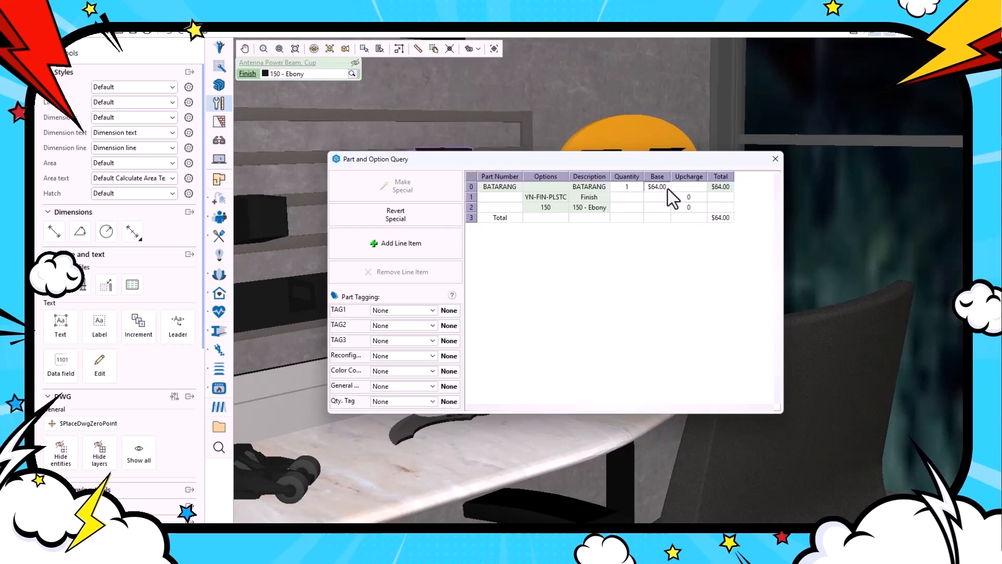
pyautogui.click(718, 187)
# - Change the finish option code to METAL and the 150 - Ebony option to code 1, BLACK KNIGHT, then close the query
pyautogui.click(556, 198)
pyautogui.write('METAL')
pyautogui.click(593, 200)
pyautogui.click(543, 206)
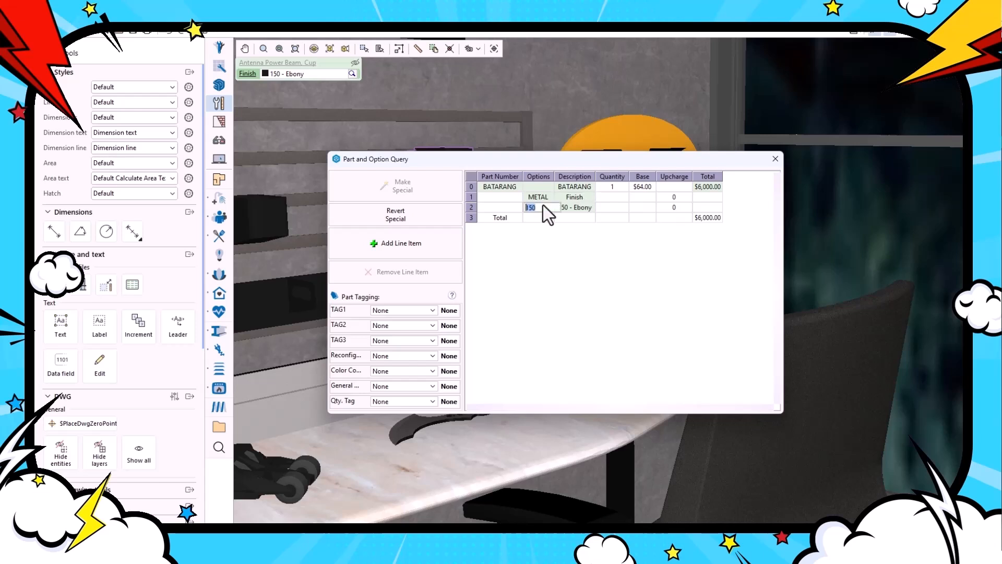
pyautogui.write('1')
pyautogui.click(585, 209)
pyautogui.write('BLACK KN')
pyautogui.write('IGHT')
pyautogui.click(591, 243)
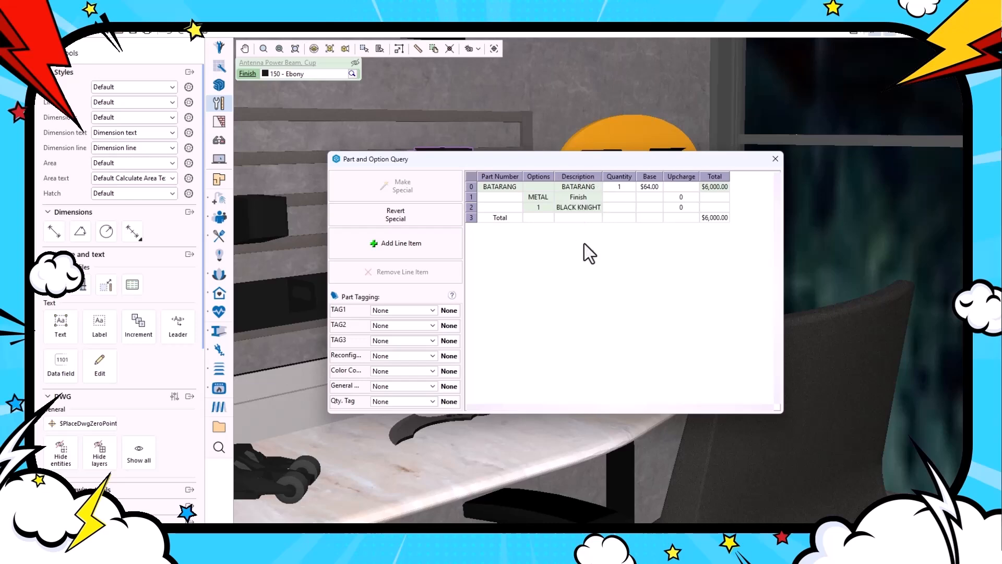
pyautogui.click(775, 159)
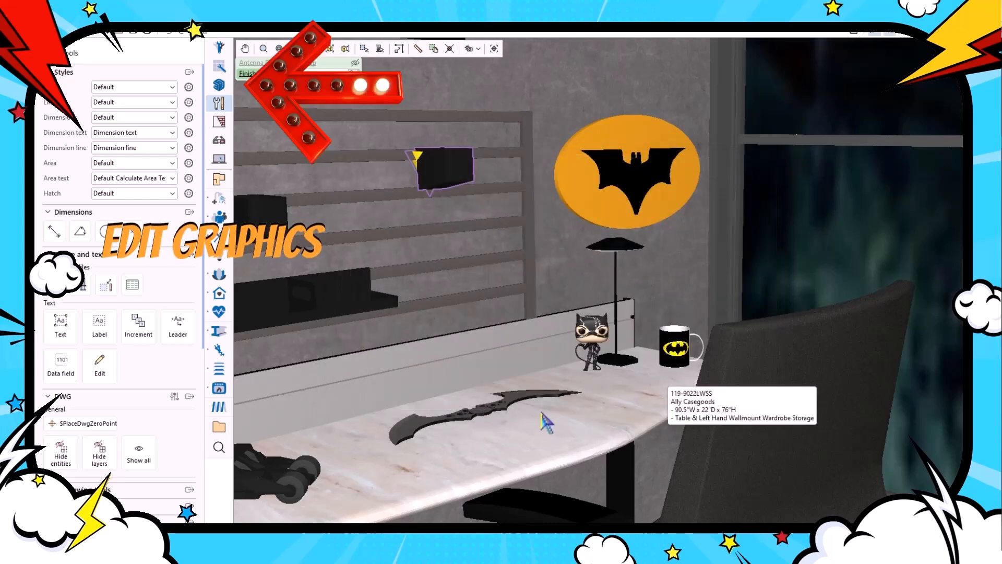
# - Run Replace graphics with the desk's batarang as the source and the black power beam cup as the target
pyautogui.click(220, 54)
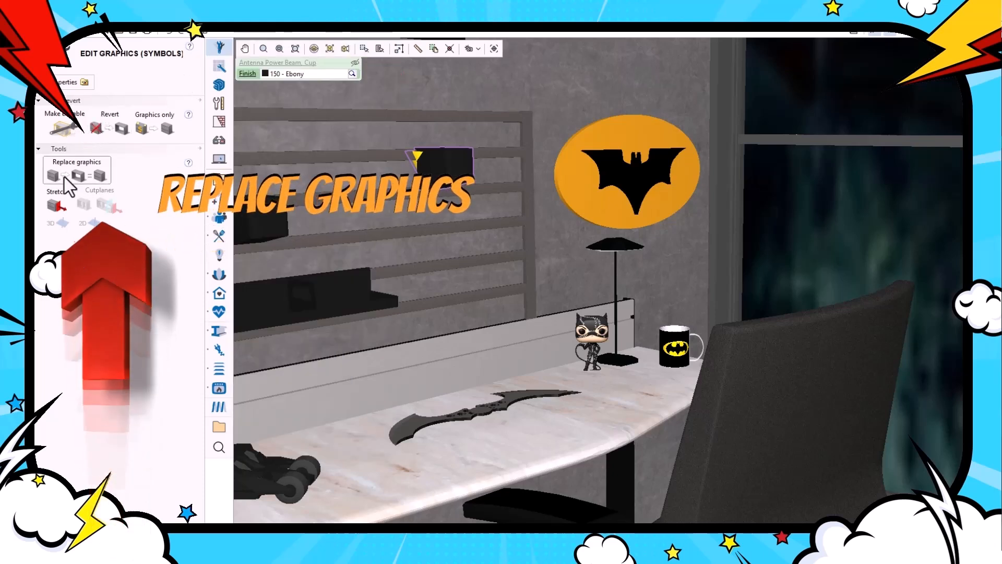
pyautogui.click(64, 177)
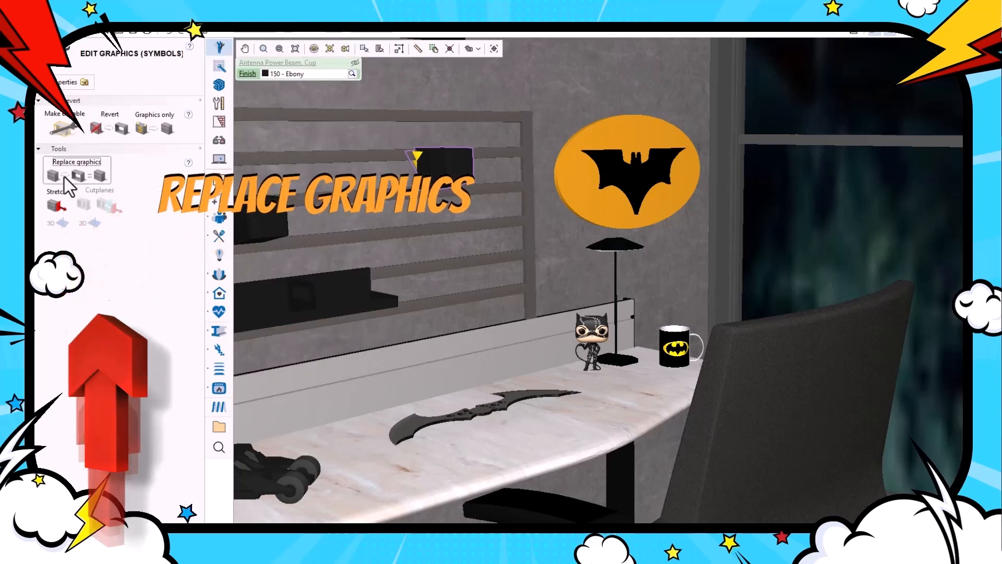
pyautogui.click(477, 418)
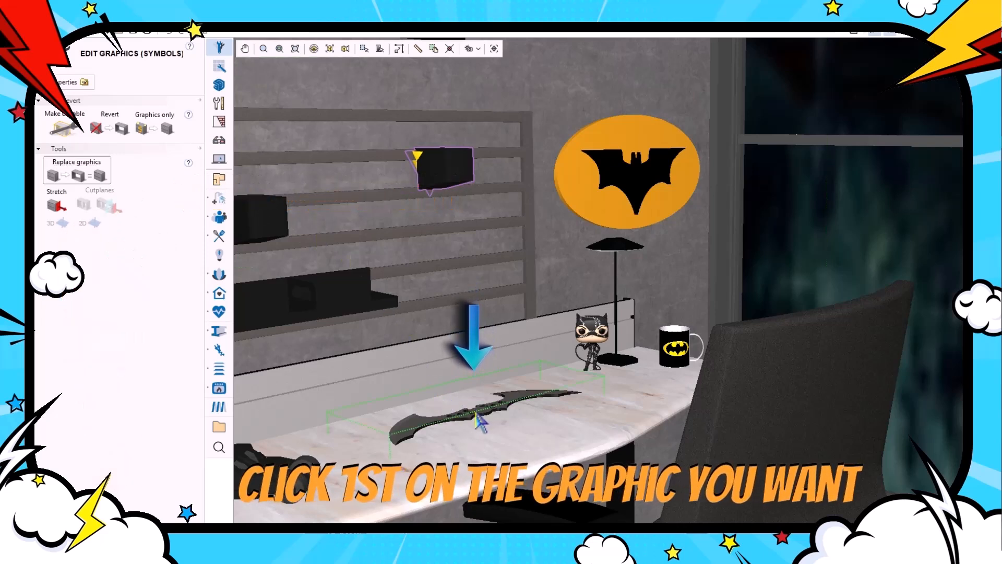
pyautogui.click(448, 178)
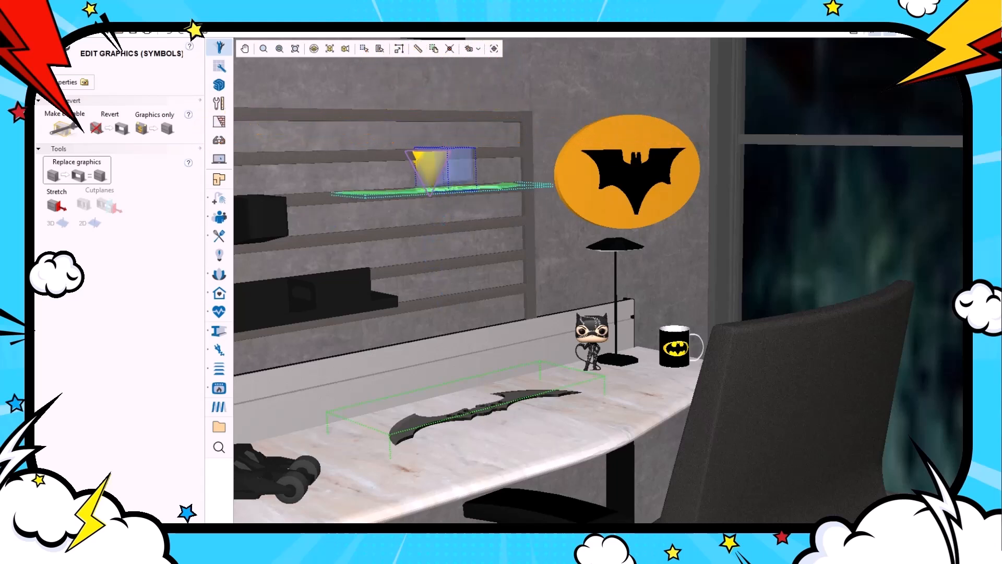
pyautogui.moveTo(37, 304); pyautogui.dragTo(765, 231)
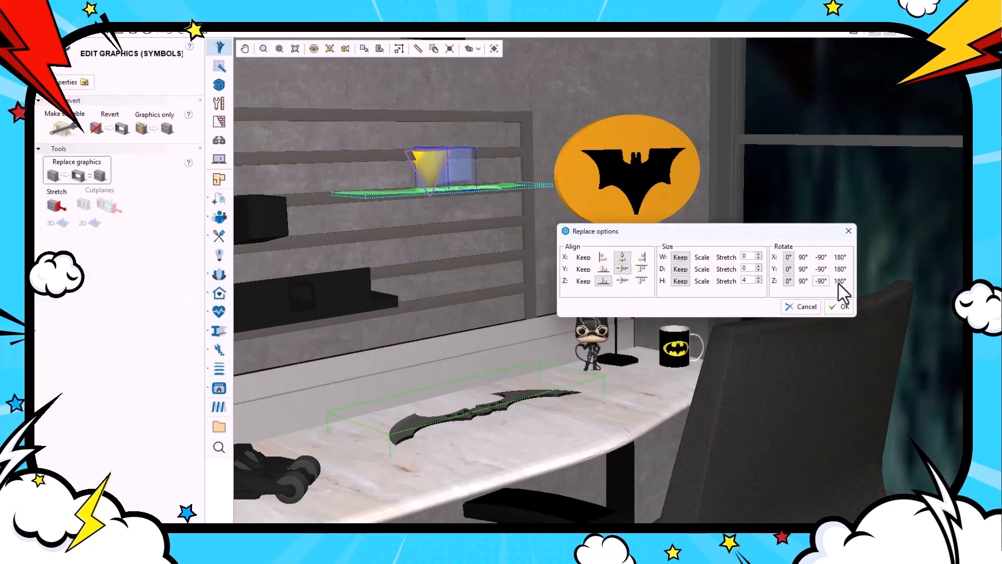
# - Try rotating the replacement batarang 90° and 180° about Y, and -90° about X
pyautogui.click(803, 269)
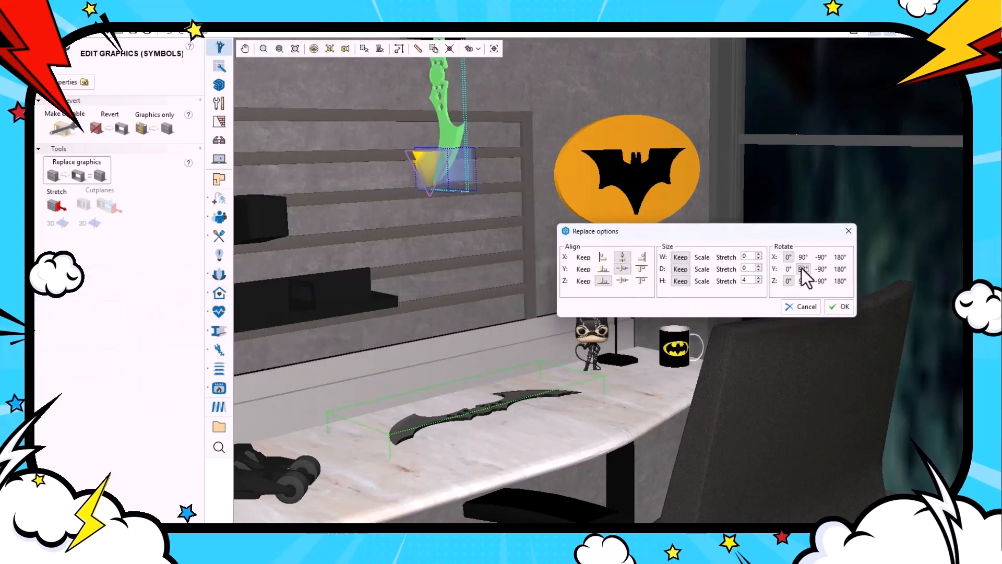
pyautogui.click(839, 270)
pyautogui.click(789, 269)
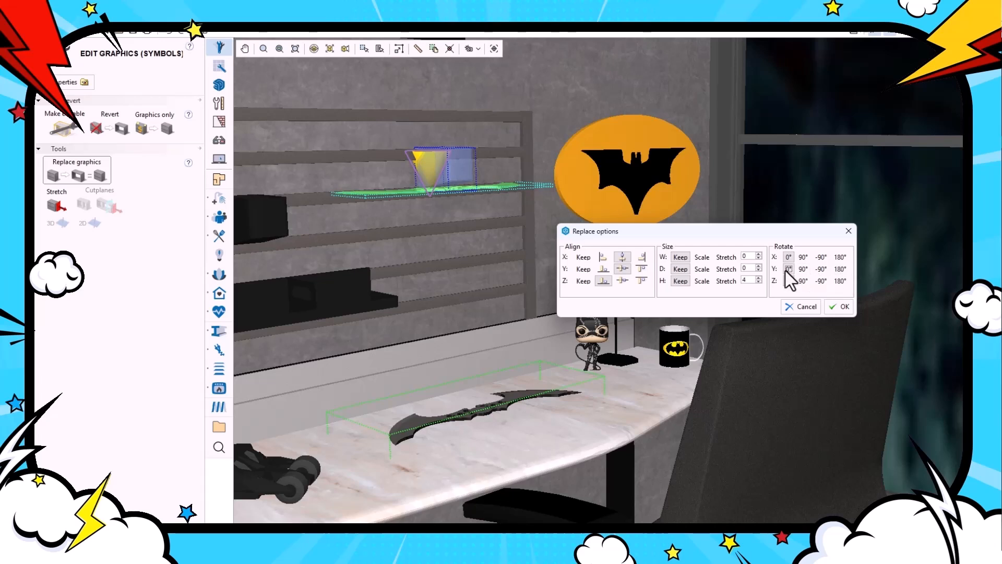
pyautogui.click(821, 261)
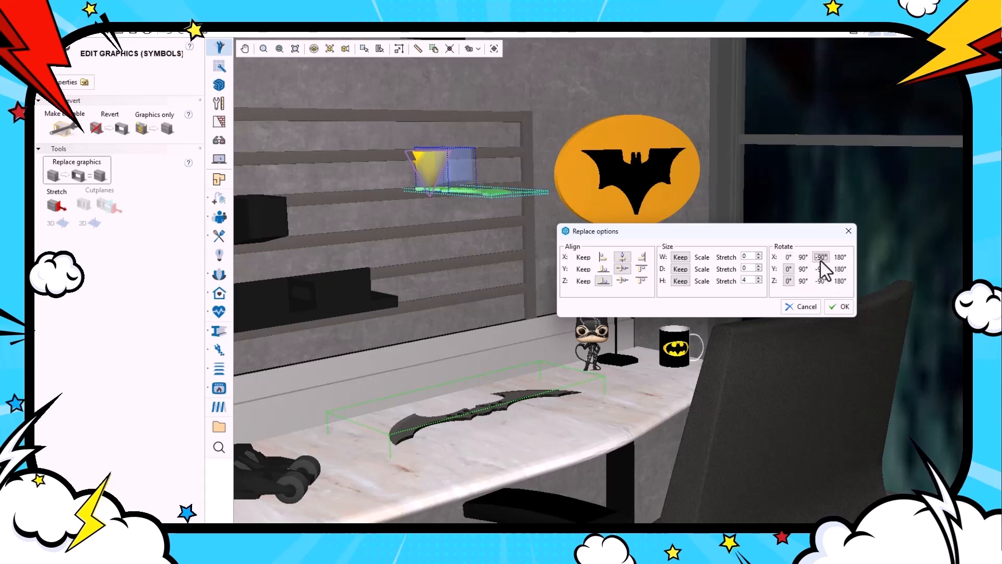
pyautogui.click(788, 257)
# - Apply the replacement graphics rotated -90° about Z and move the resulting batarang along the wall rail
pyautogui.click(821, 281)
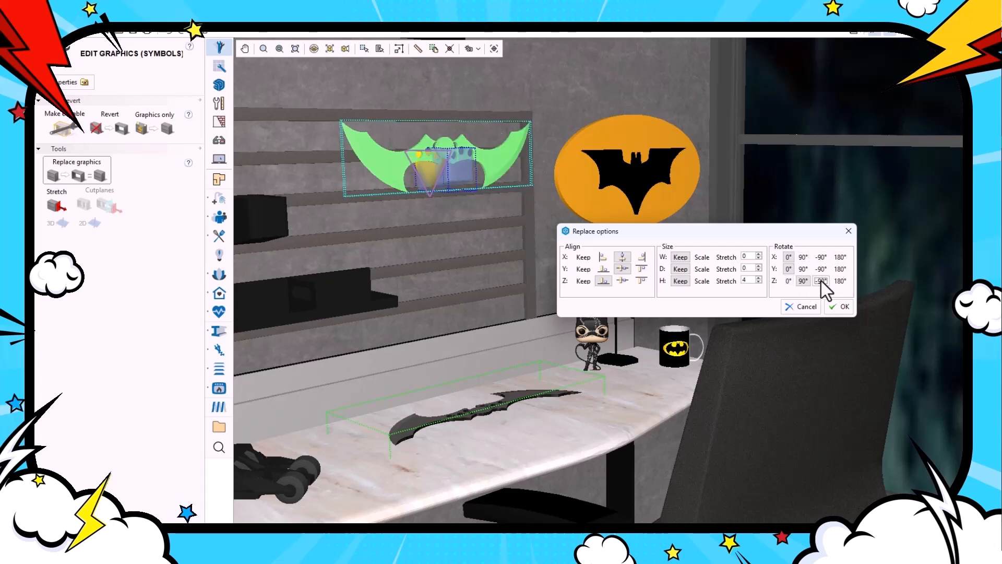
pyautogui.click(838, 307)
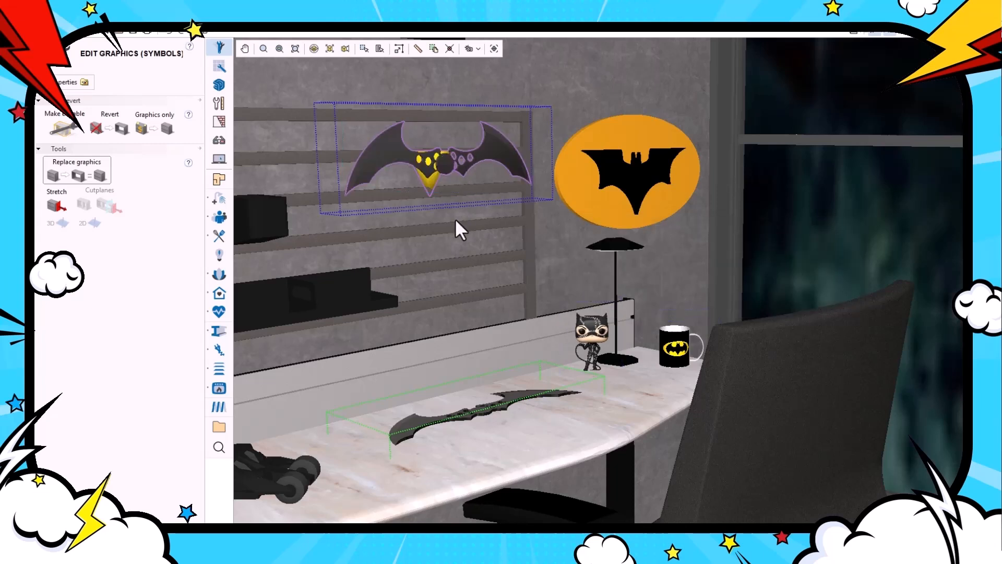
pyautogui.press('Escape')
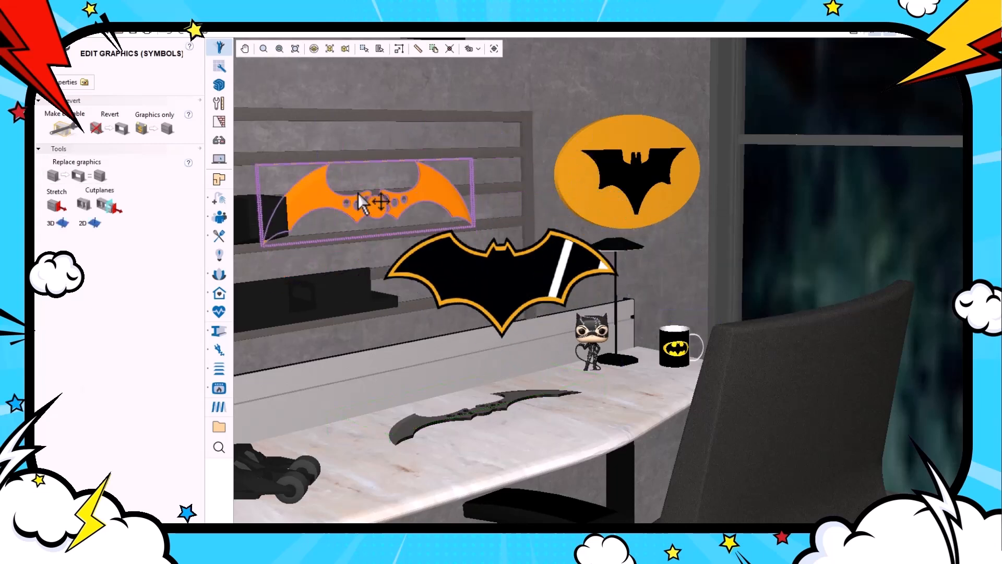
pyautogui.moveTo(358, 193); pyautogui.dragTo(449, 123)
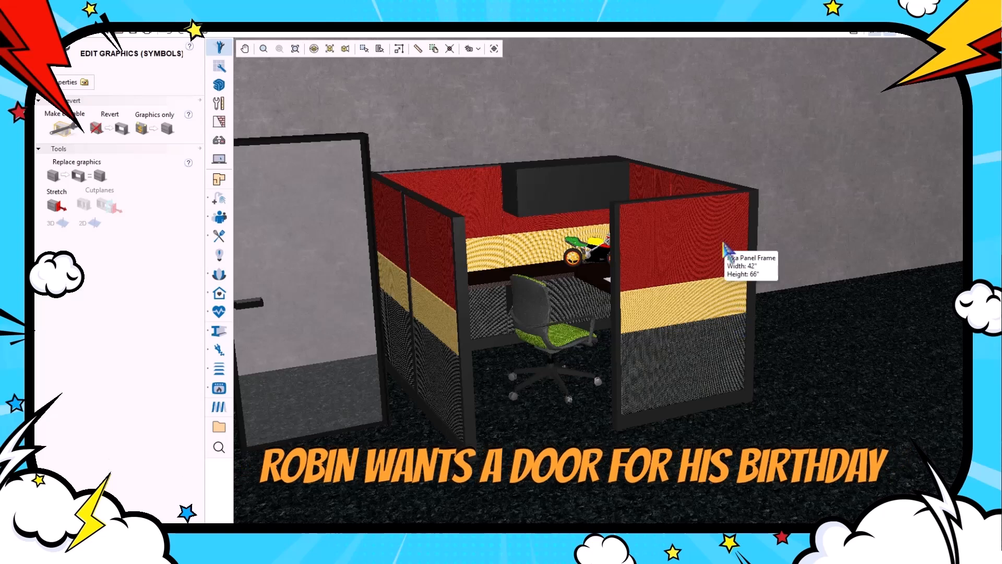
# - Fill the cubicle's front opening with a matching 42" panel and pick the glass door as its replacement graphics
pyautogui.click(730, 257)
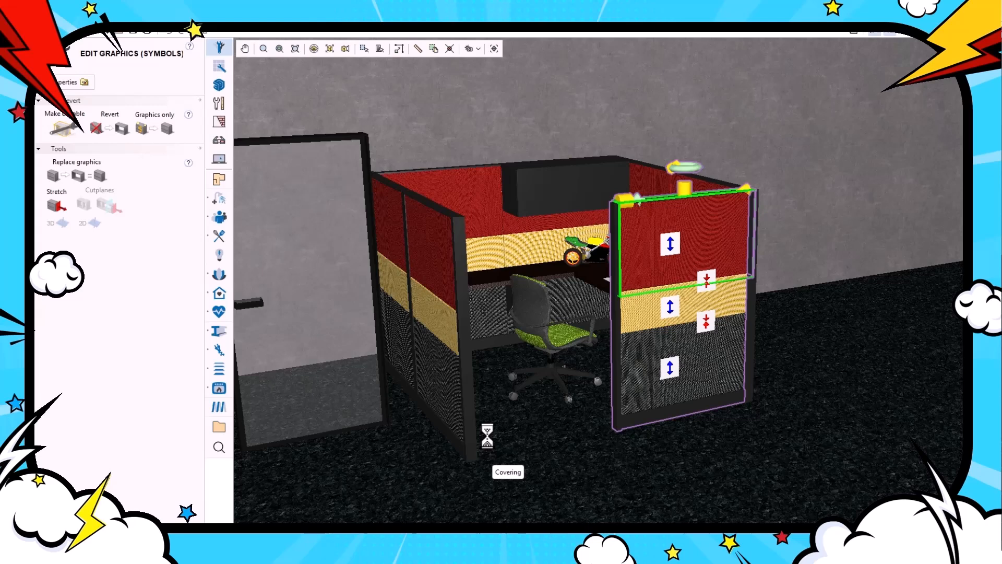
pyautogui.click(535, 415)
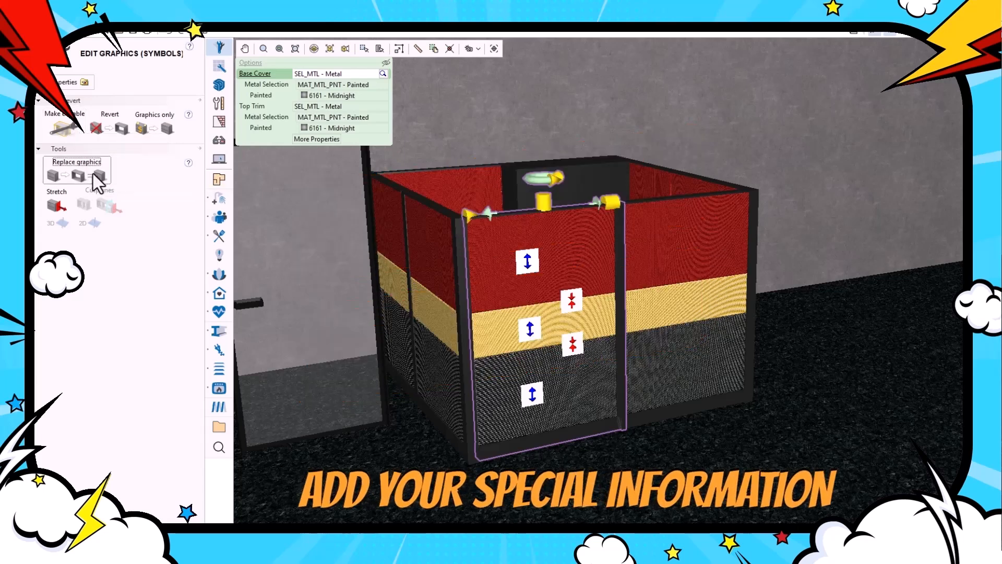
pyautogui.click(90, 174)
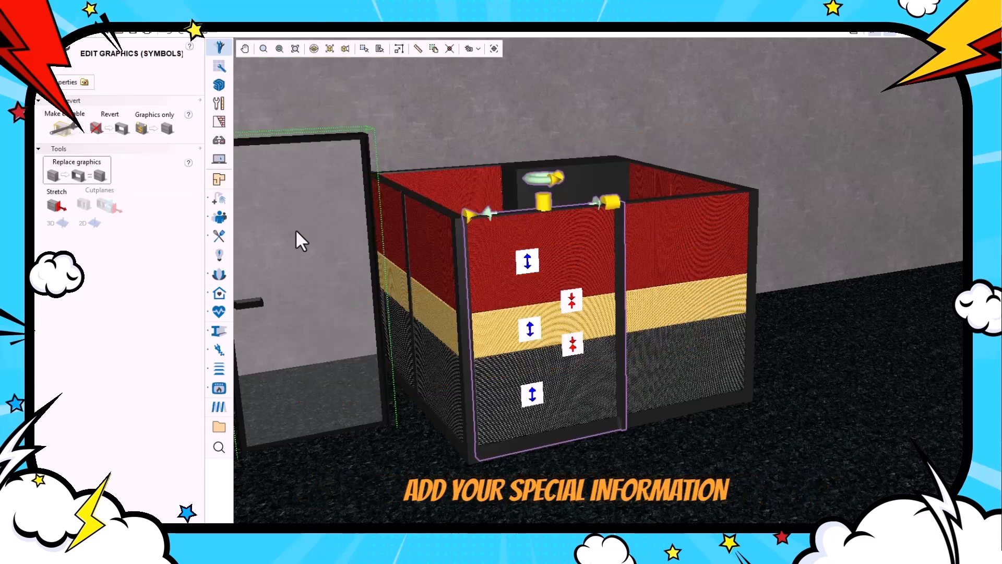
pyautogui.click(560, 315)
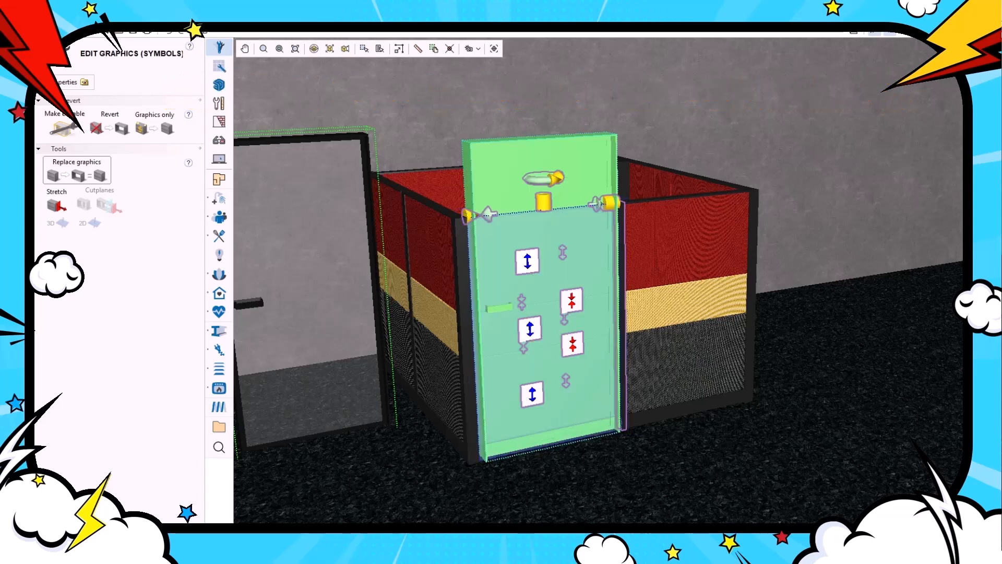
pyautogui.moveTo(626, 396); pyautogui.dragTo(866, 177)
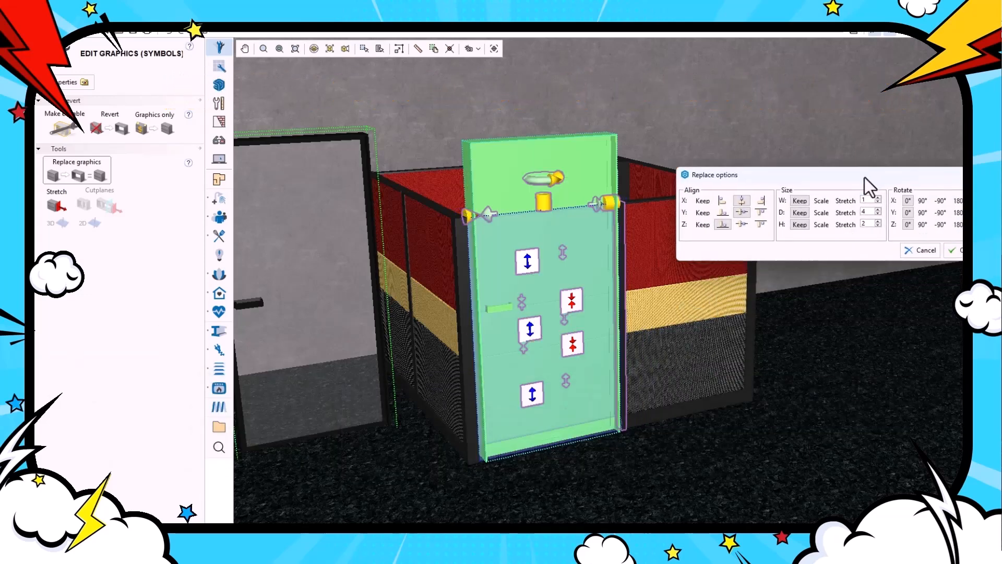
# - Scale the door graphics in width, depth and height, rotate them 180° about Y, and apply the replacement
pyautogui.click(822, 201)
pyautogui.click(826, 214)
pyautogui.click(826, 223)
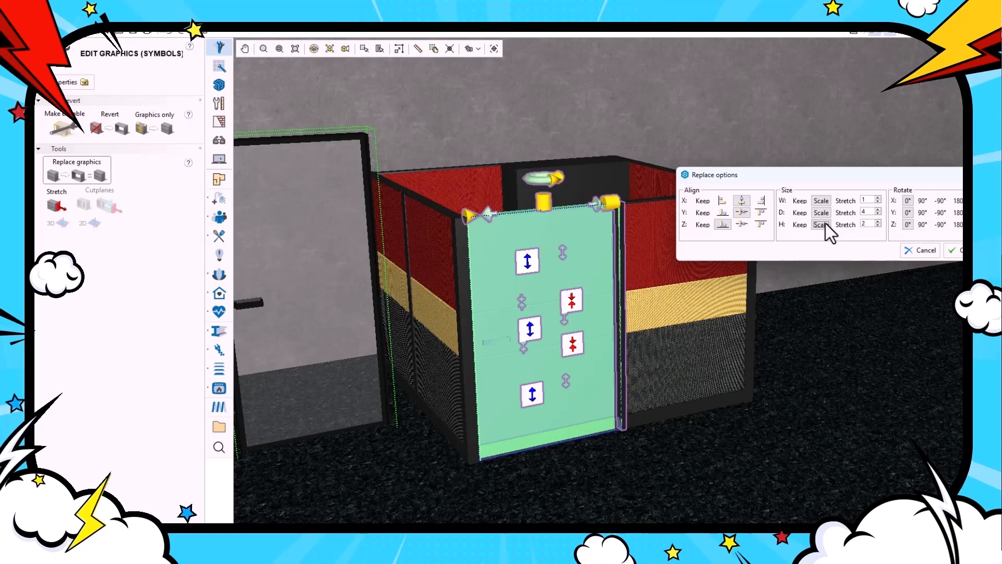
pyautogui.click(922, 214)
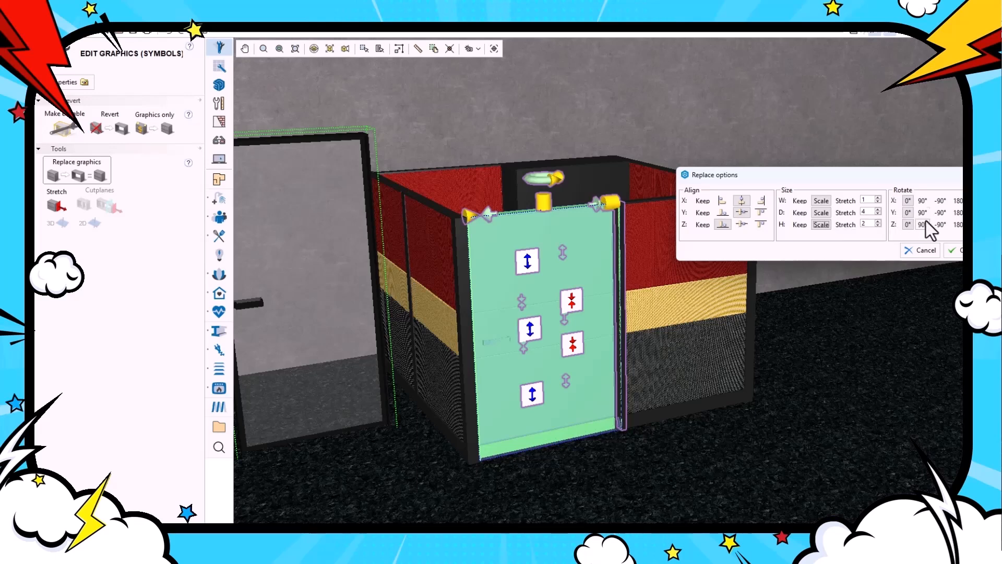
pyautogui.click(958, 213)
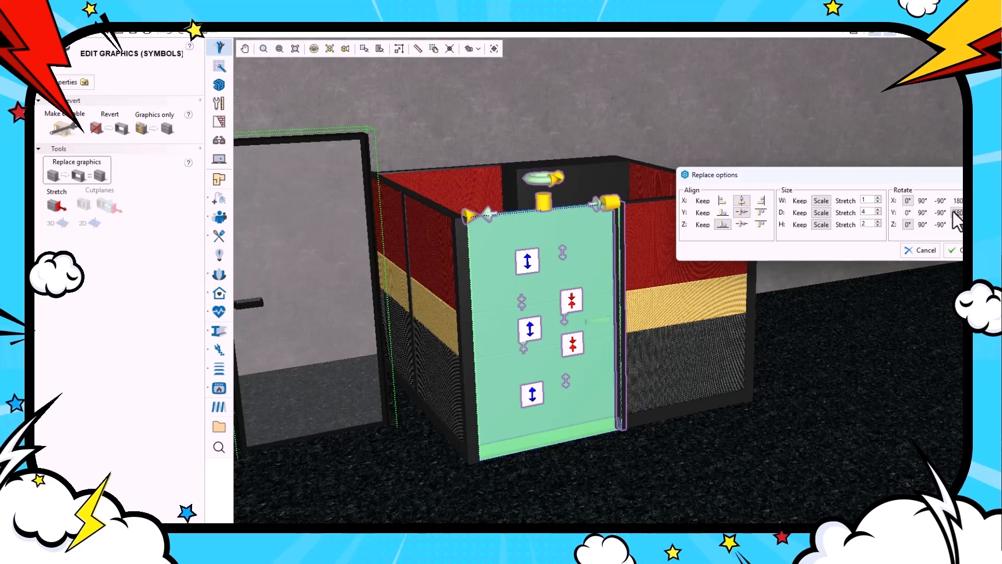
pyautogui.click(909, 213)
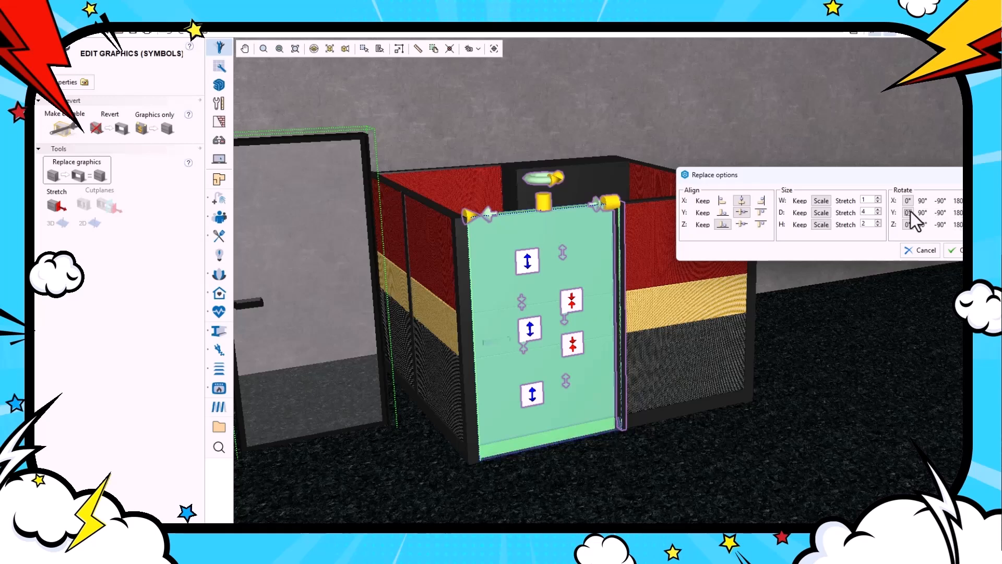
pyautogui.click(957, 213)
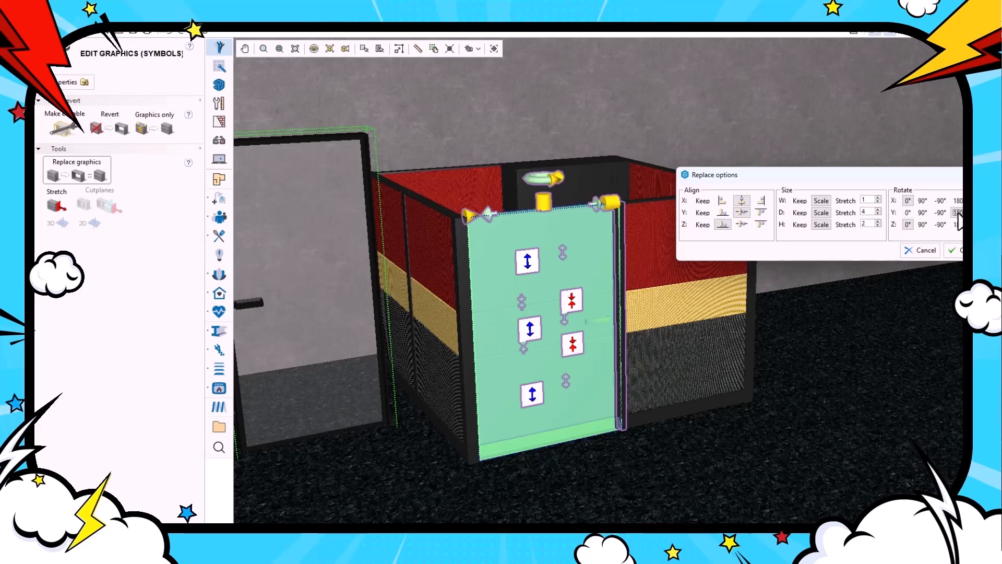
pyautogui.click(954, 250)
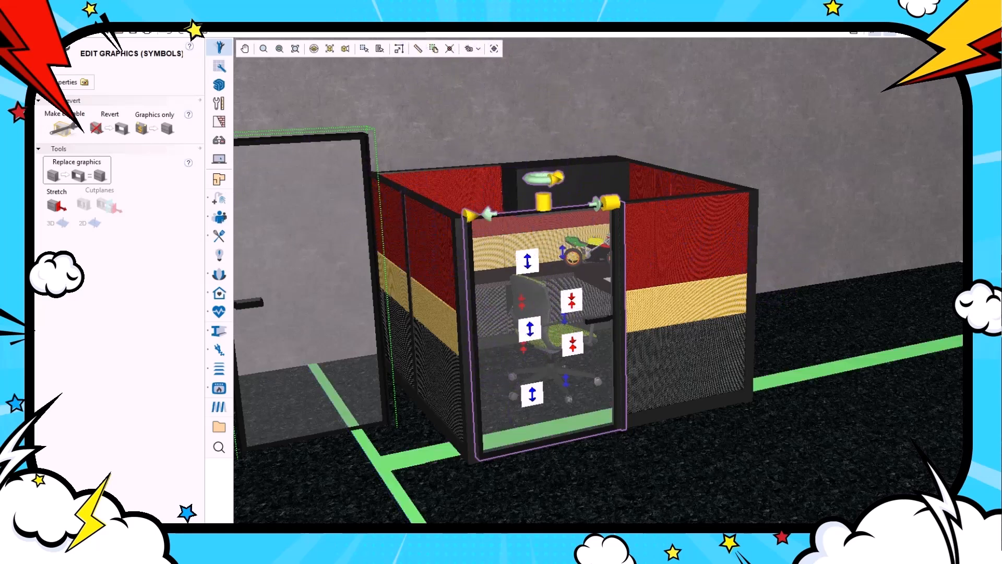
pyautogui.click(520, 507)
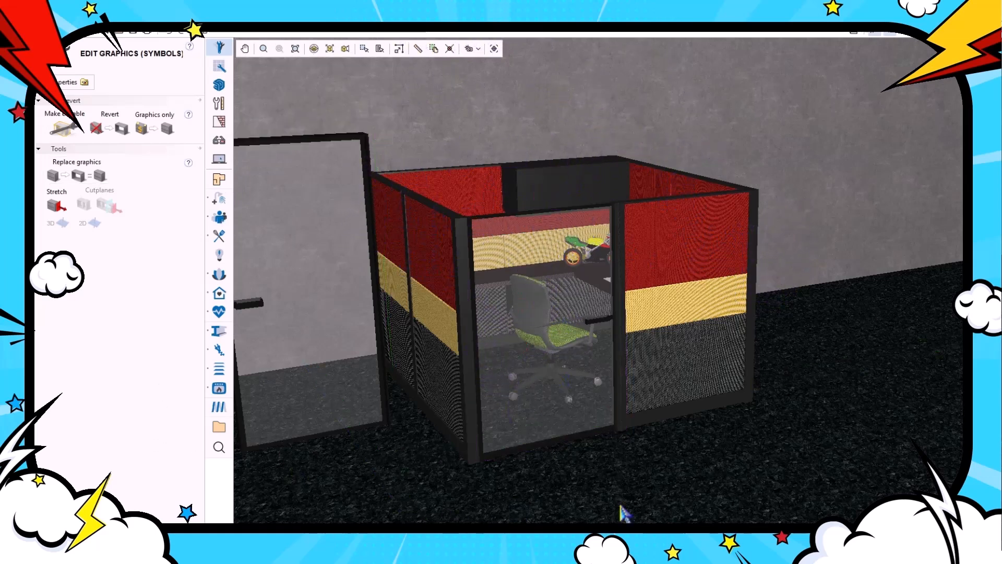
# - Swing the cubicle's new glass door open outward
pyautogui.click(589, 441)
pyautogui.moveTo(546, 198); pyautogui.dragTo(547, 270)
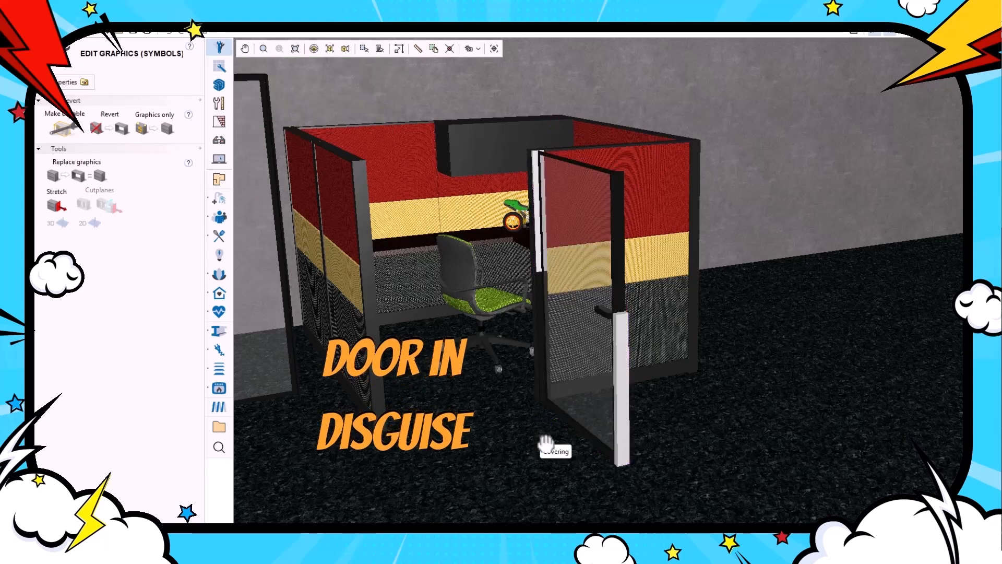
# - Select the cubicle's new glass door to check which product it still represents
pyautogui.click(546, 444)
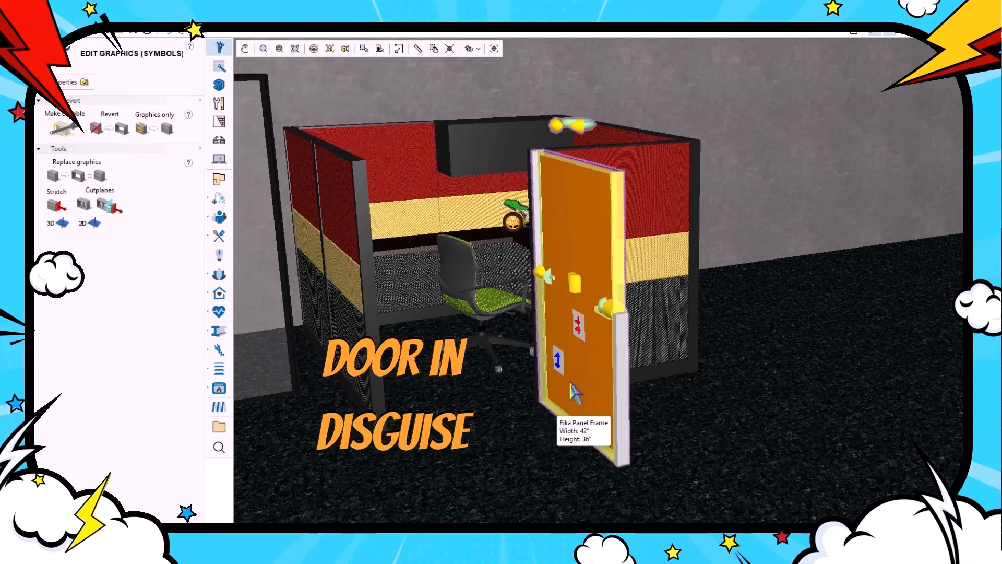
pyautogui.click(553, 454)
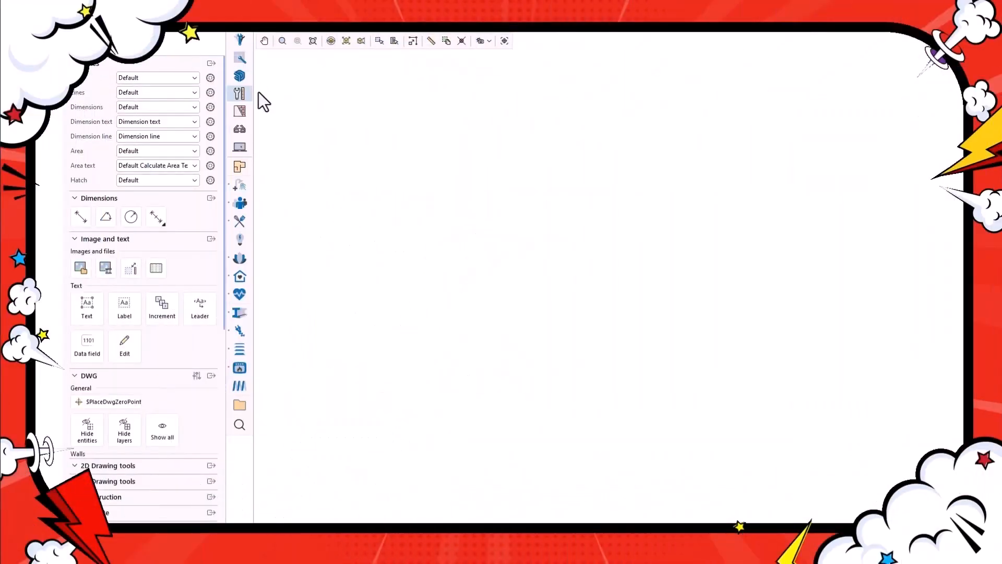
# - Draw a 2" square custom shape flat on the ground in the 2D view as a table leg profile
pyautogui.scroll(-5, 142, 150)
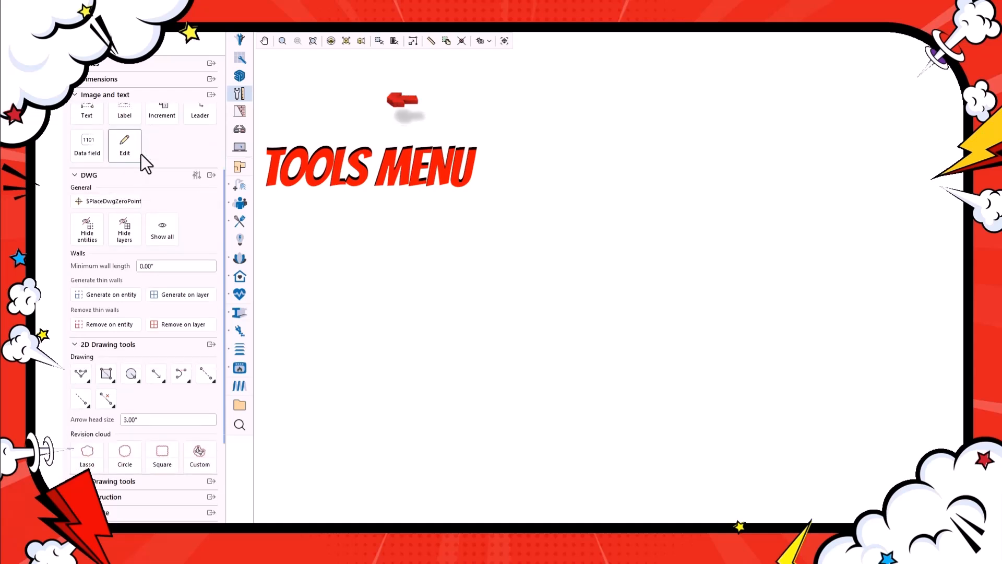
pyautogui.scroll(-5, 141, 154)
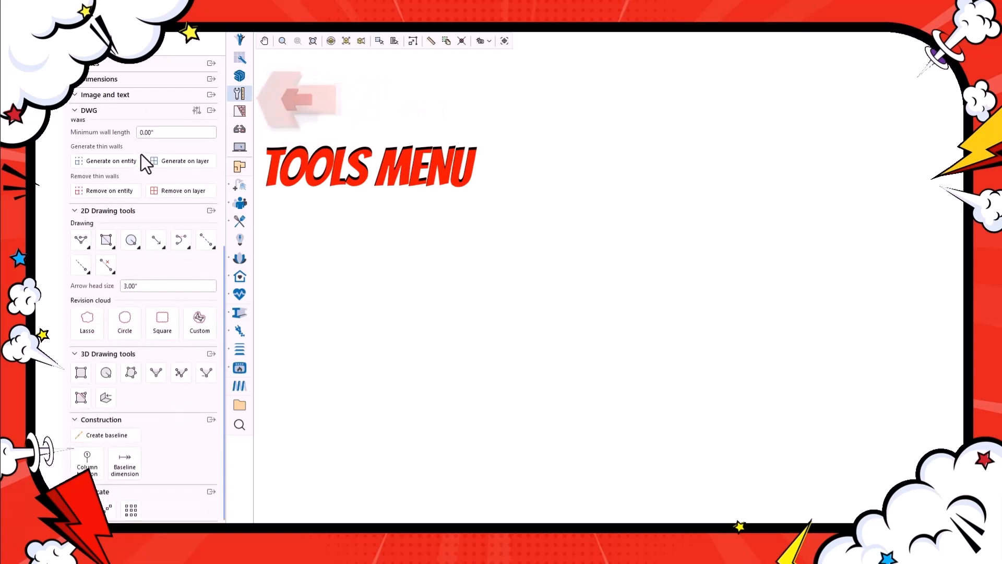
pyautogui.click(81, 372)
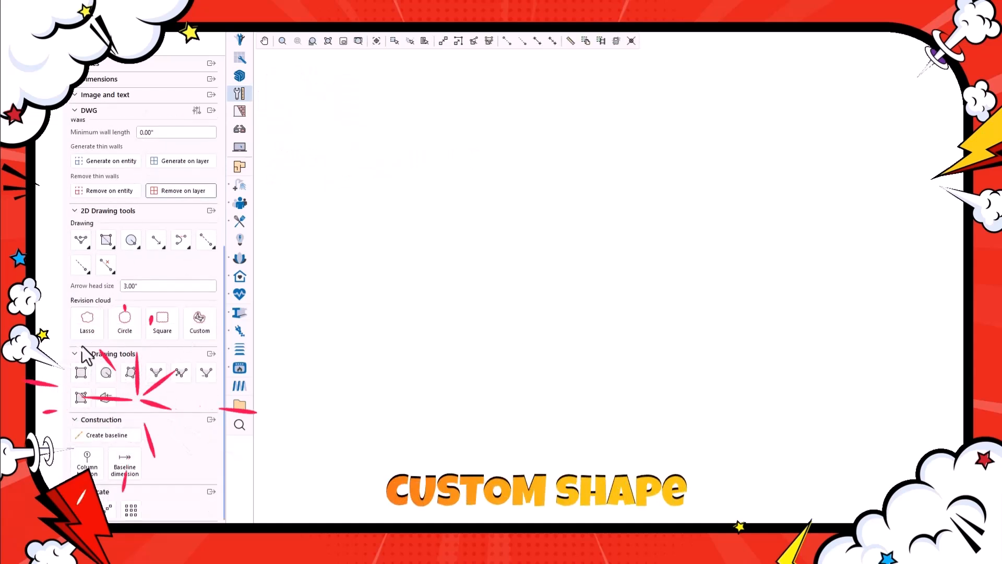
pyautogui.click(491, 208)
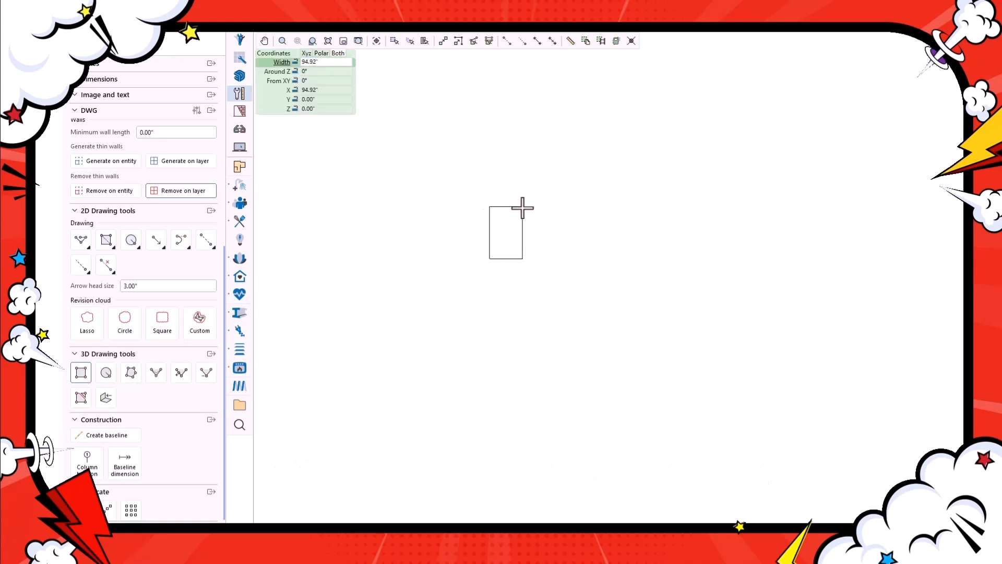
pyautogui.write('2')
pyautogui.press('Return')
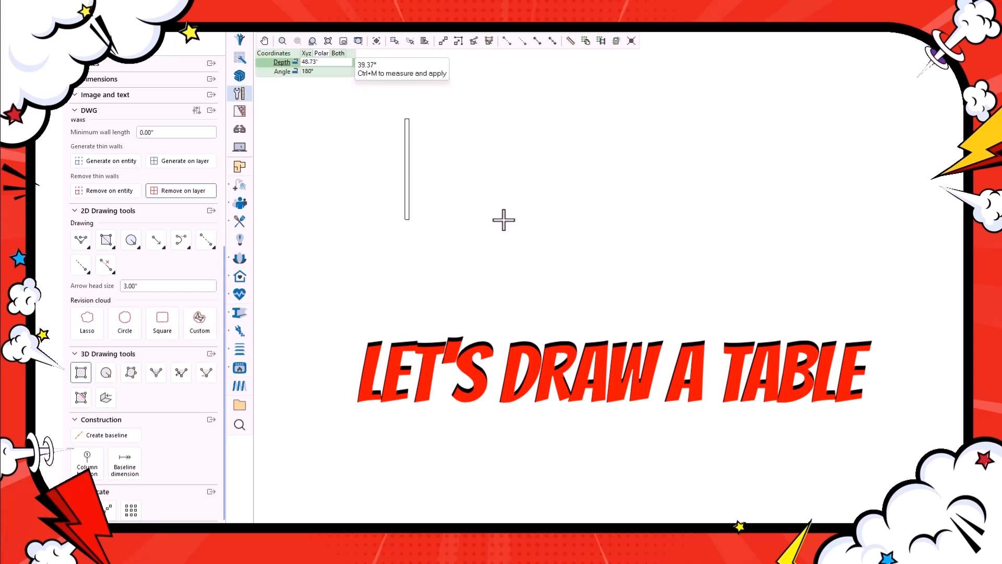
pyautogui.press('Return')
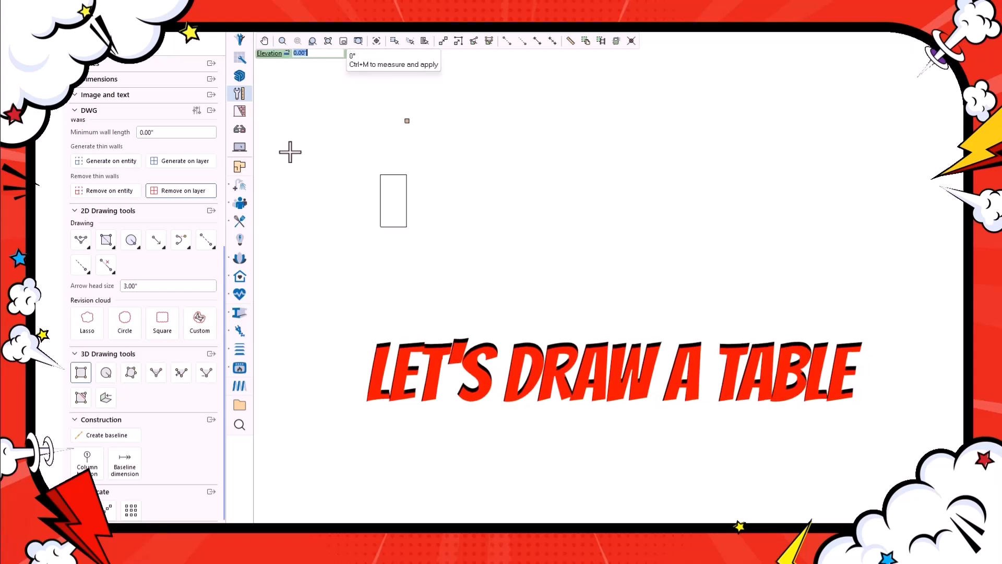
pyautogui.press('Escape')
pyautogui.moveTo(398, 177); pyautogui.dragTo(432, 241, button='middle')
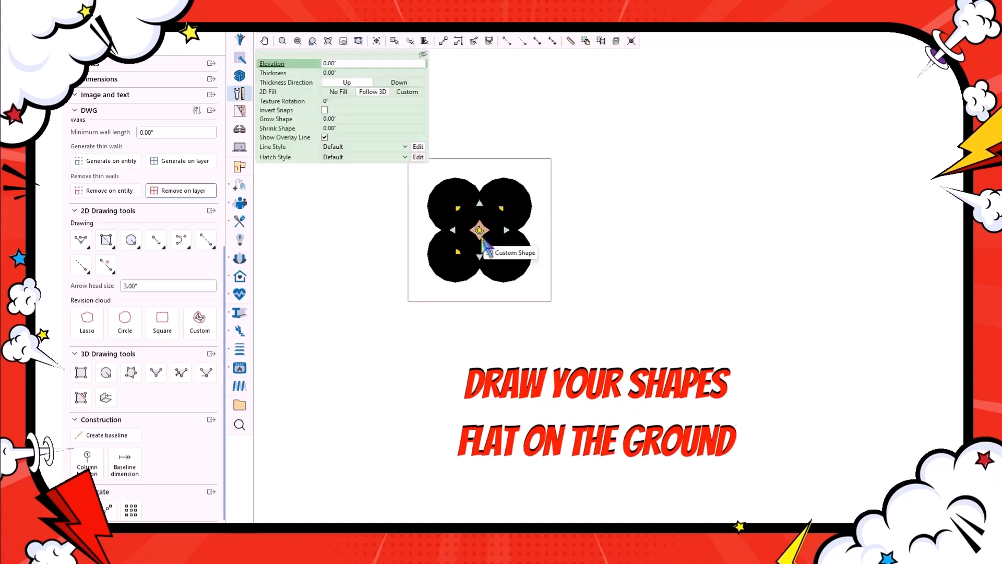
# - Copy the flat leg shape 76" away at 180° and select both leg shapes
pyautogui.click(480, 230)
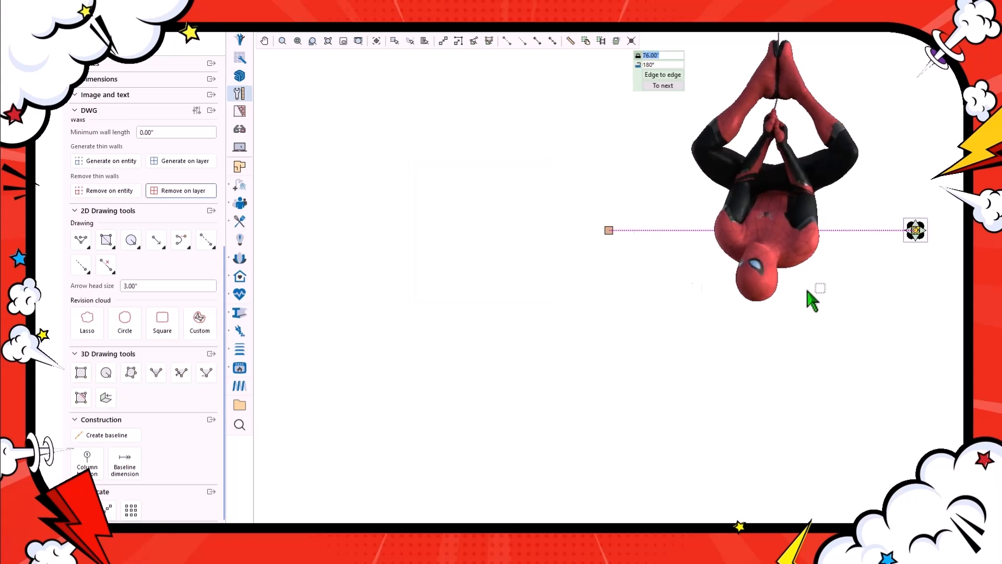
pyautogui.press('Return')
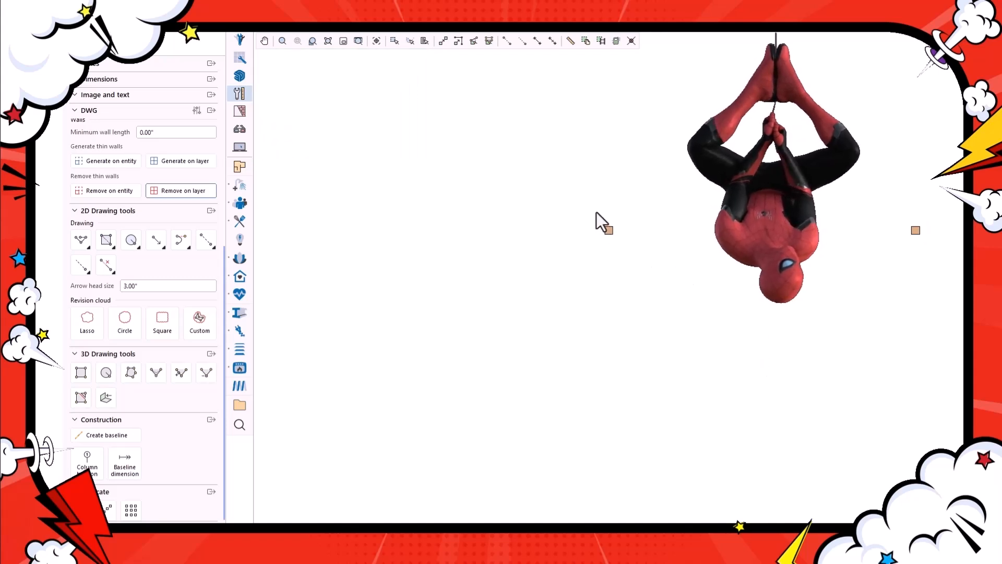
pyautogui.moveTo(596, 212); pyautogui.dragTo(950, 254)
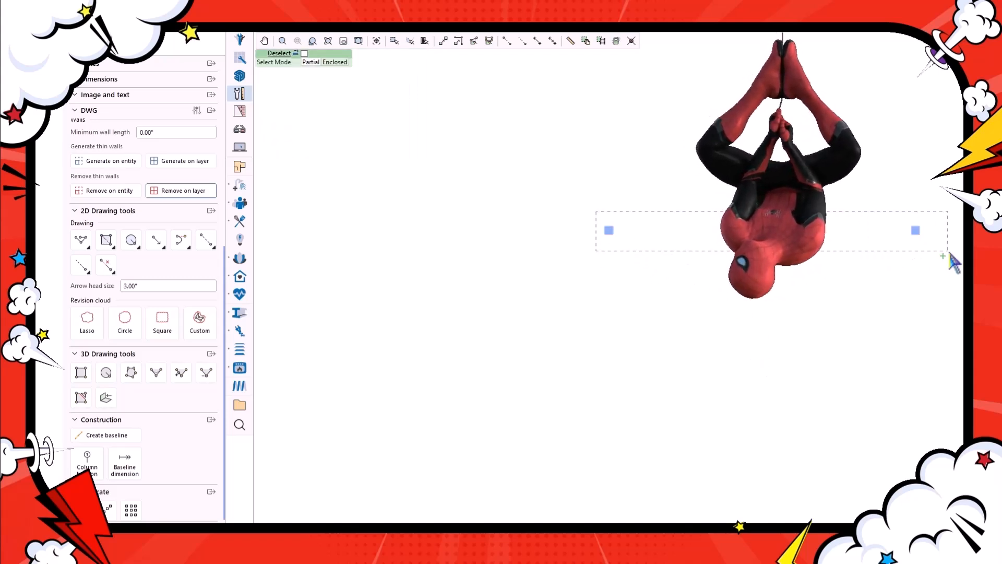
pyautogui.press('Escape')
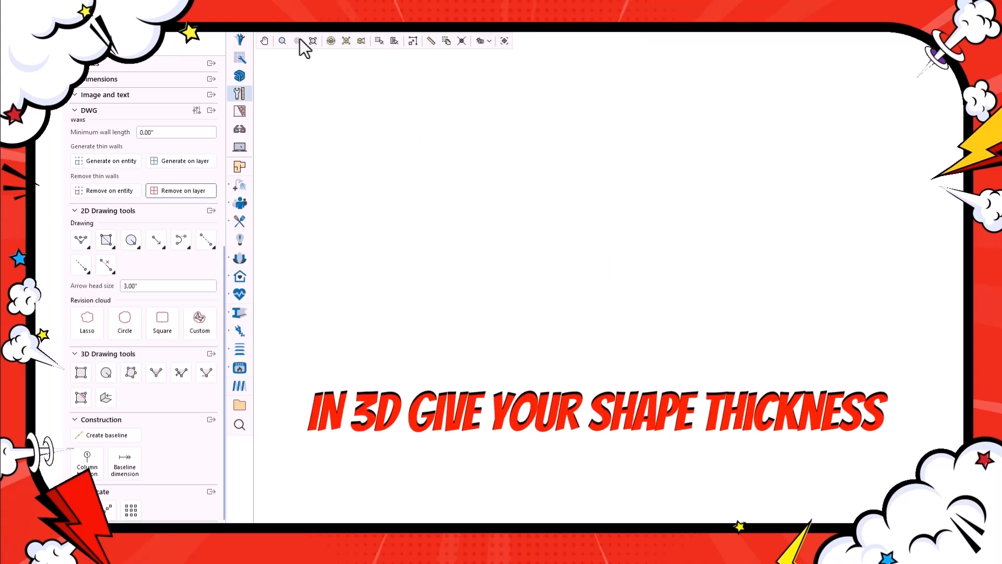
# - Set the square leg shape's thickness to 28" in the 3D view
pyautogui.click(313, 41)
pyautogui.moveTo(646, 303); pyautogui.dragTo(655, 340, button='middle')
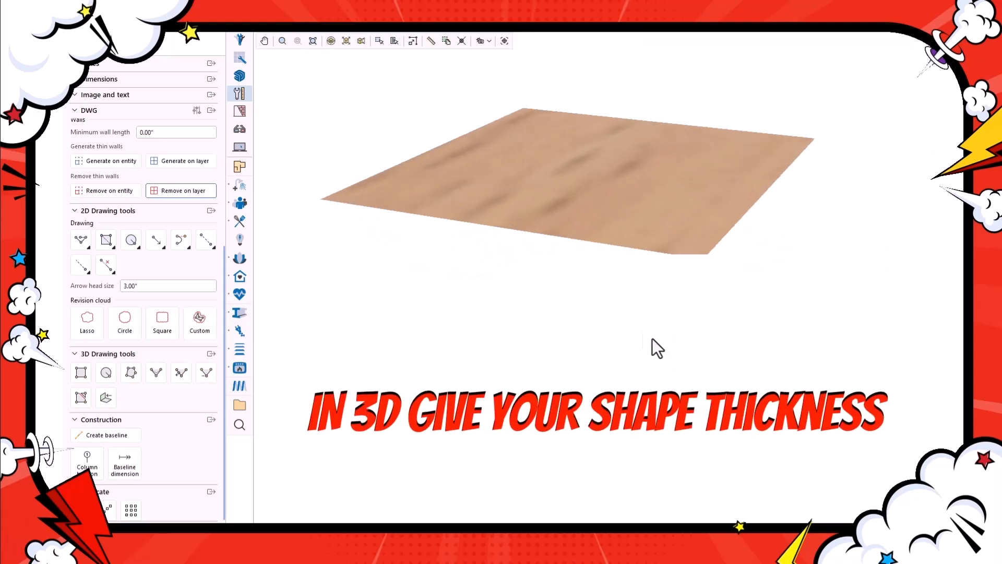
pyautogui.scroll(-3, 655, 340)
pyautogui.scroll(-5, 625, 256)
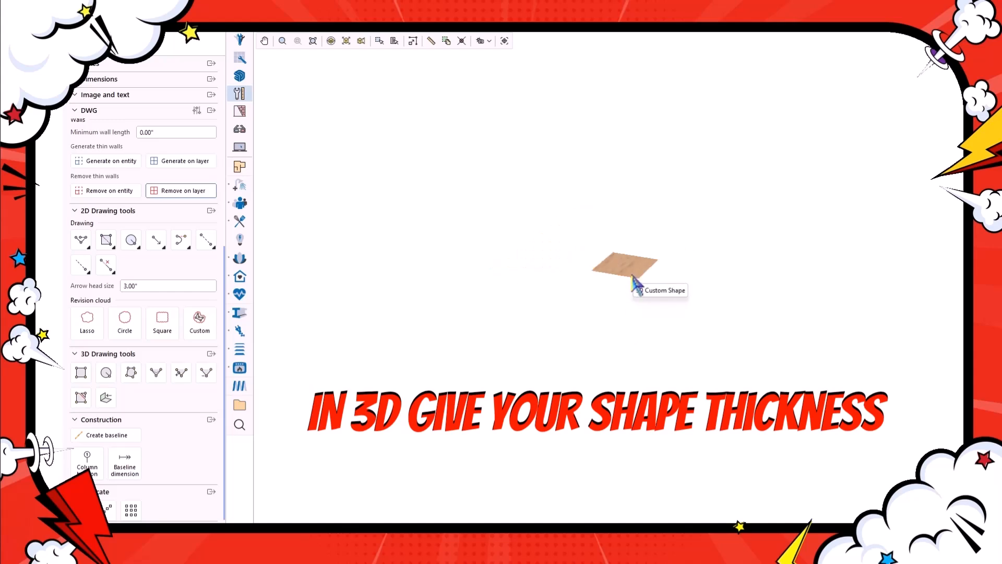
pyautogui.moveTo(643, 274); pyautogui.dragTo(640, 354, button='middle')
pyautogui.click(626, 345)
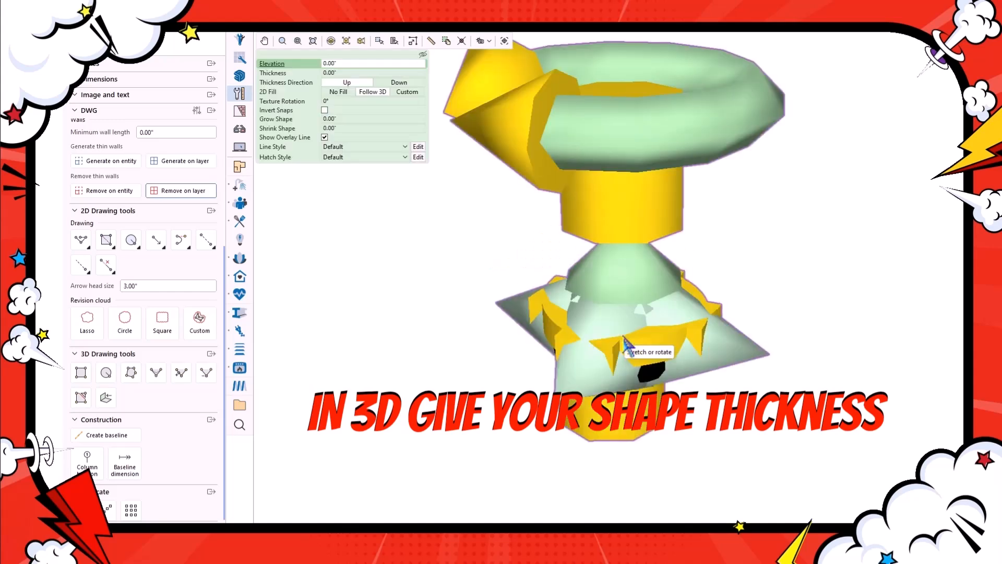
pyautogui.scroll(-5, 623, 337)
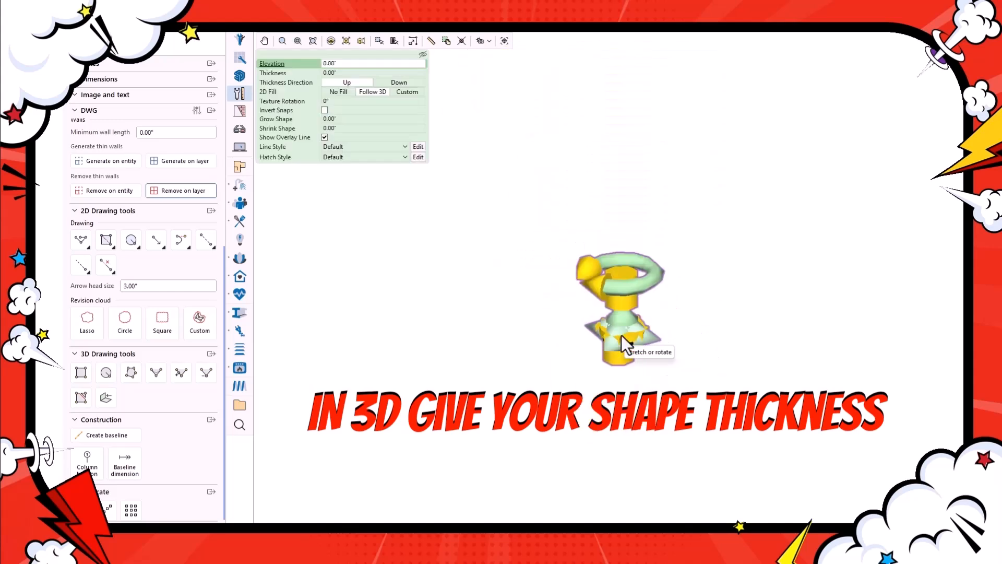
pyautogui.click(290, 73)
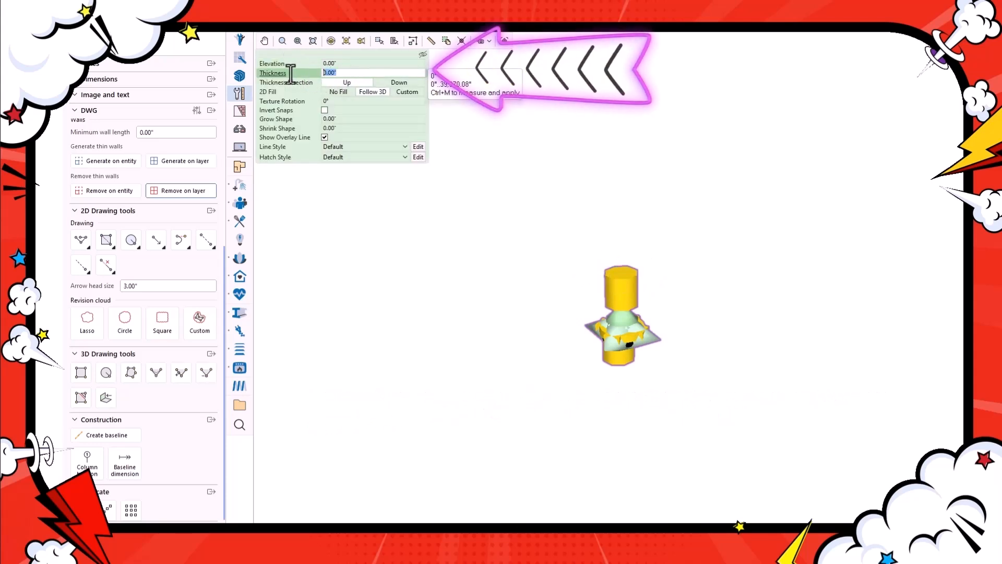
pyautogui.press('Return')
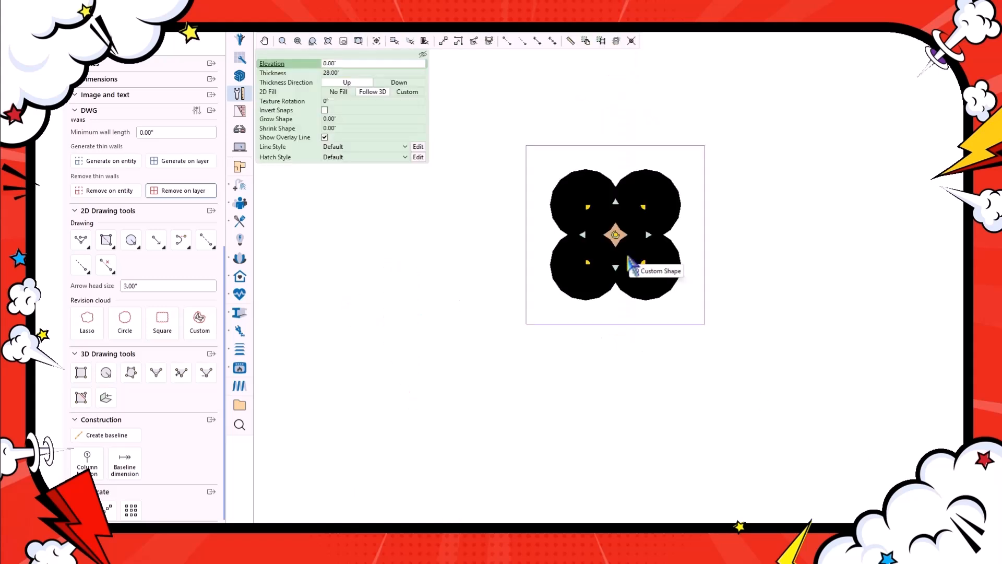
# - In 2D, copy the table leg 76" away at 180° and copy the pair at 270° to make four legs
pyautogui.moveTo(629, 264); pyautogui.dragTo(741, 253)
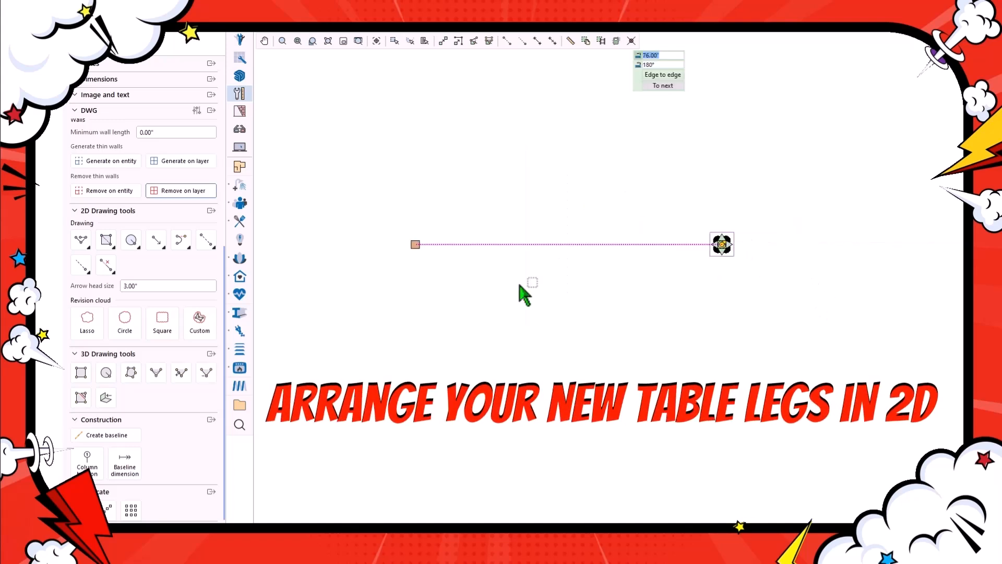
pyautogui.click(520, 285)
pyautogui.moveTo(405, 301); pyautogui.dragTo(662, 304, button='middle')
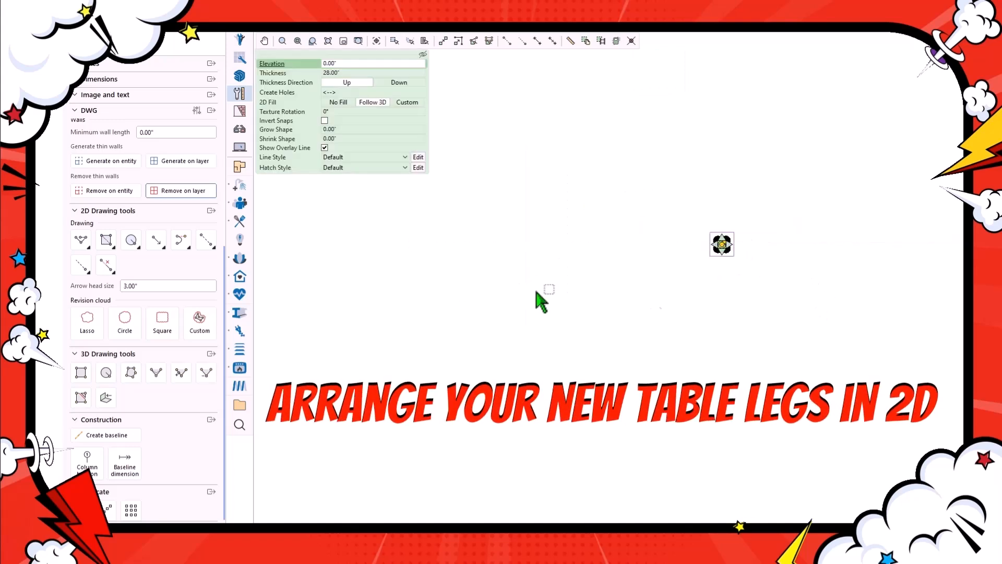
pyautogui.moveTo(759, 241); pyautogui.dragTo(774, 243)
pyautogui.hotkey('ctrl', 'c')
pyautogui.hotkey('ctrl', 'v')
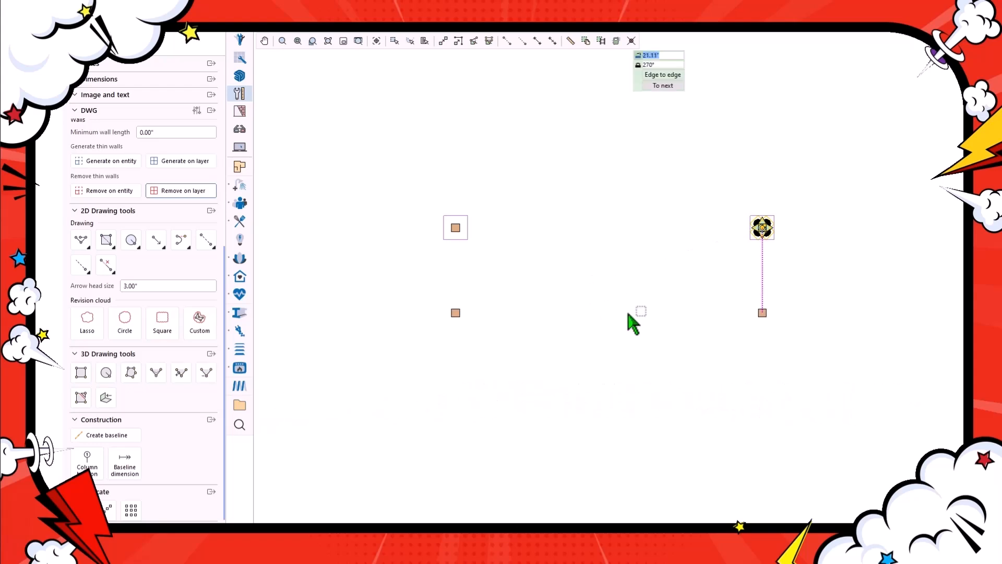
pyautogui.press('Return')
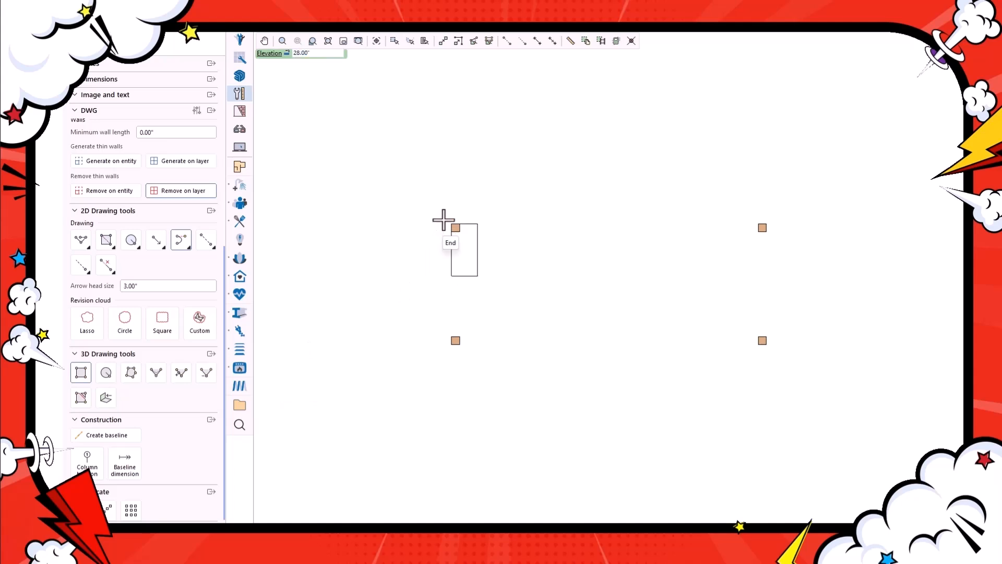
# - Draw a rectangular custom shape about 80" by 32" around the four legs as the tabletop
pyautogui.scroll(3, 449, 229)
pyautogui.click(445, 200)
pyautogui.scroll(-5, 522, 221)
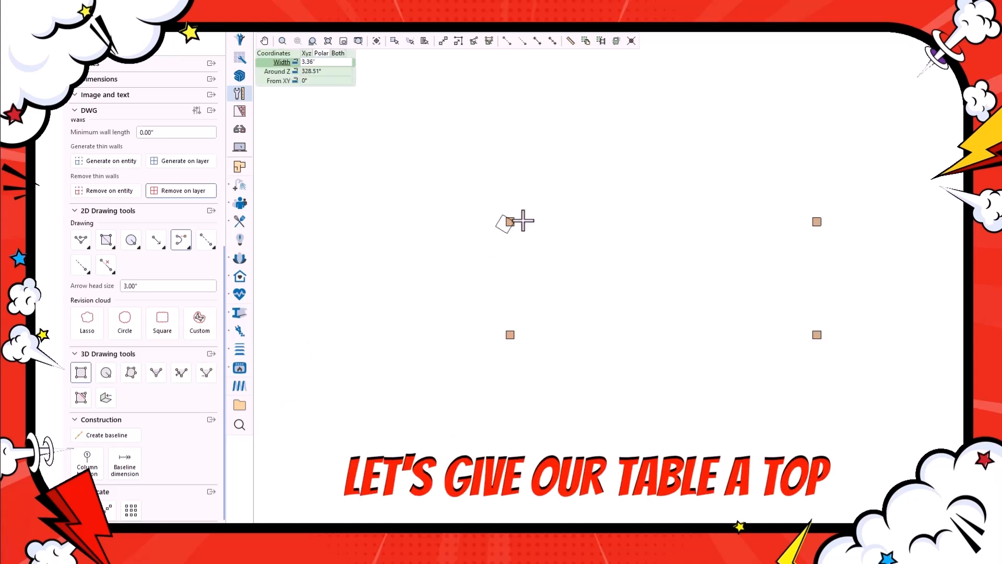
pyautogui.scroll(2, 822, 204)
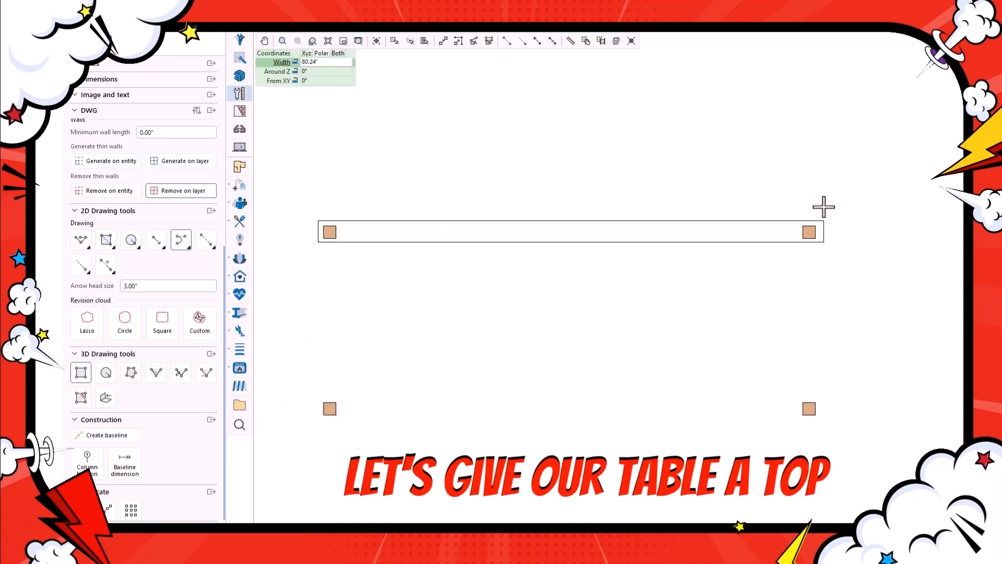
pyautogui.click(824, 207)
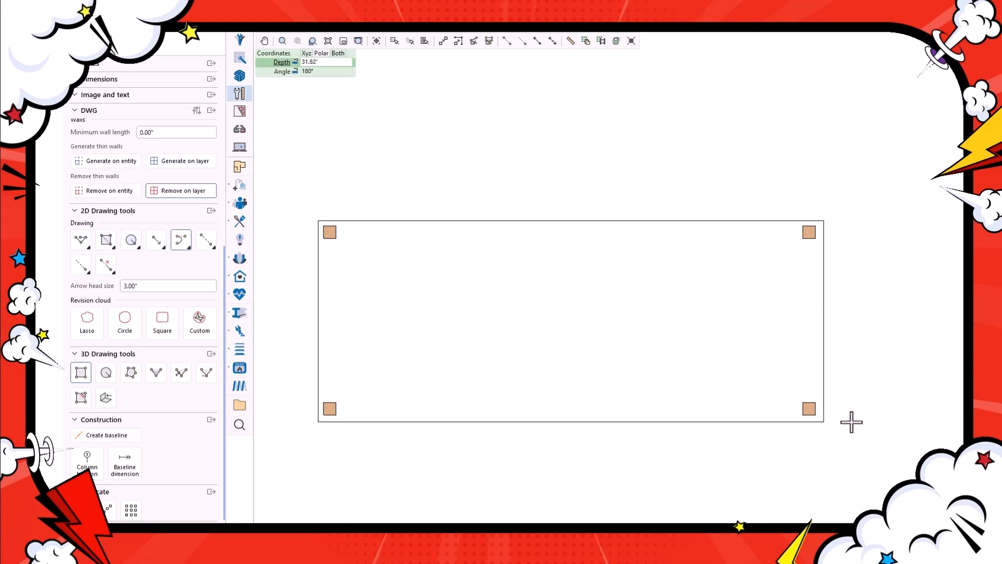
pyautogui.click(851, 422)
# - Draw a small 3D circle near the middle of the tabletop's rear edge and move both shapes clear of the legs
pyautogui.click(105, 371)
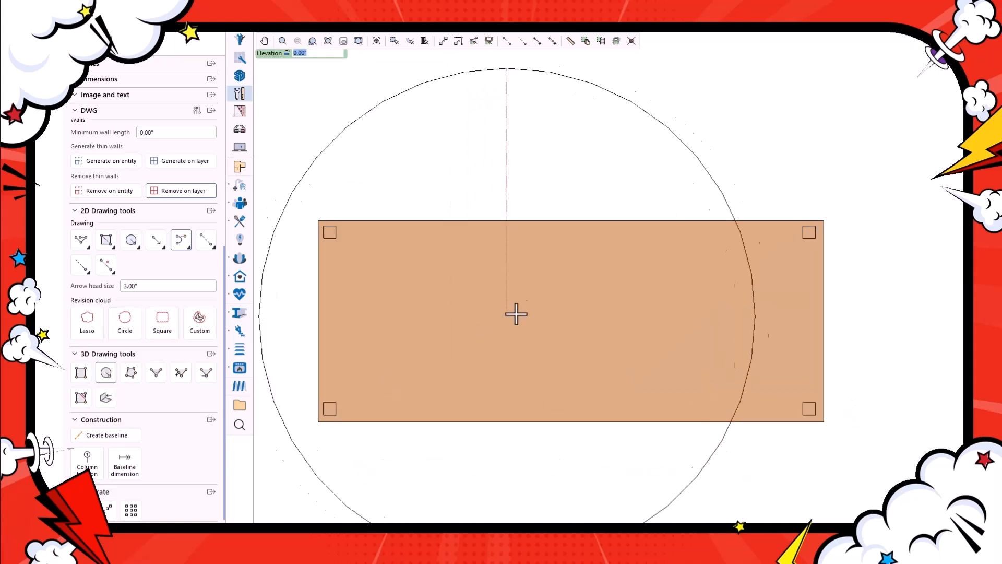
pyautogui.click(569, 239)
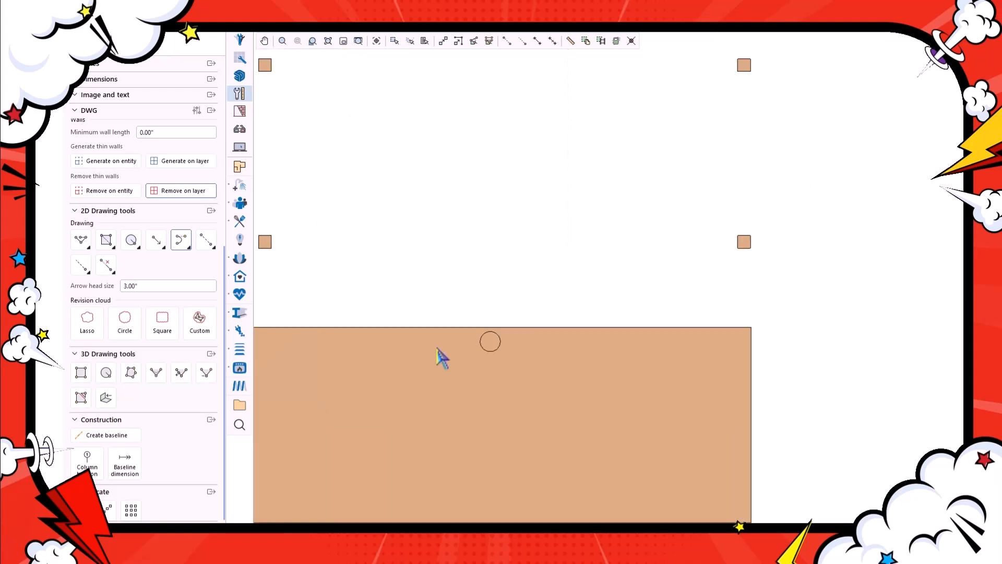
pyautogui.scroll(-2, 437, 347)
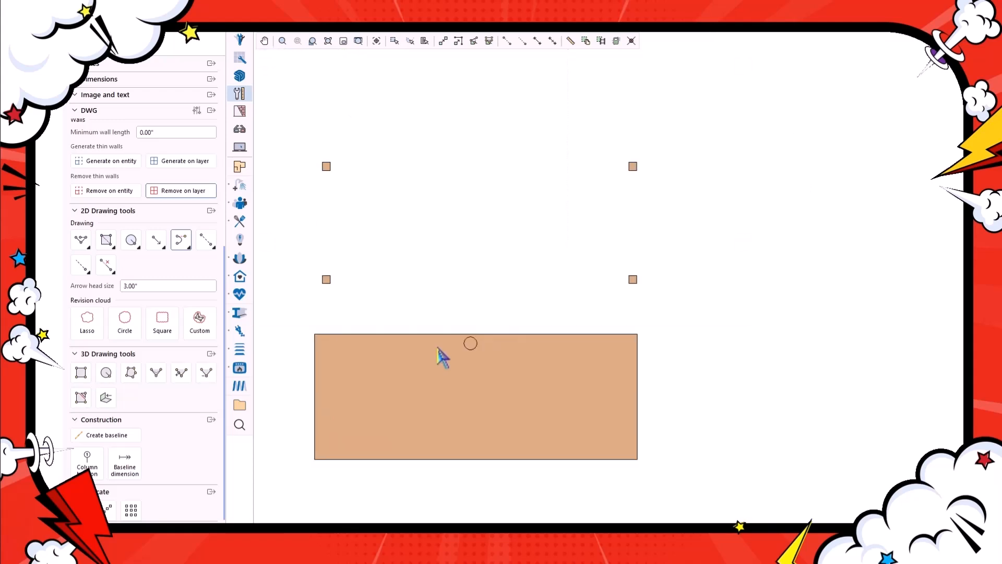
# - Select the overlapping tabletop and circle shapes and create a grommet hole with Create Holes
pyautogui.click(439, 381)
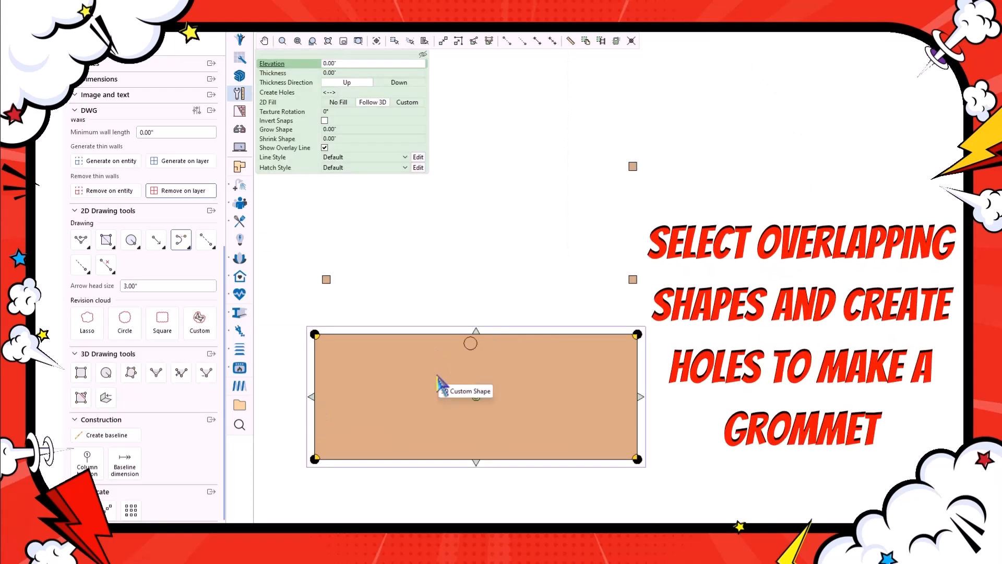
pyautogui.click(329, 93)
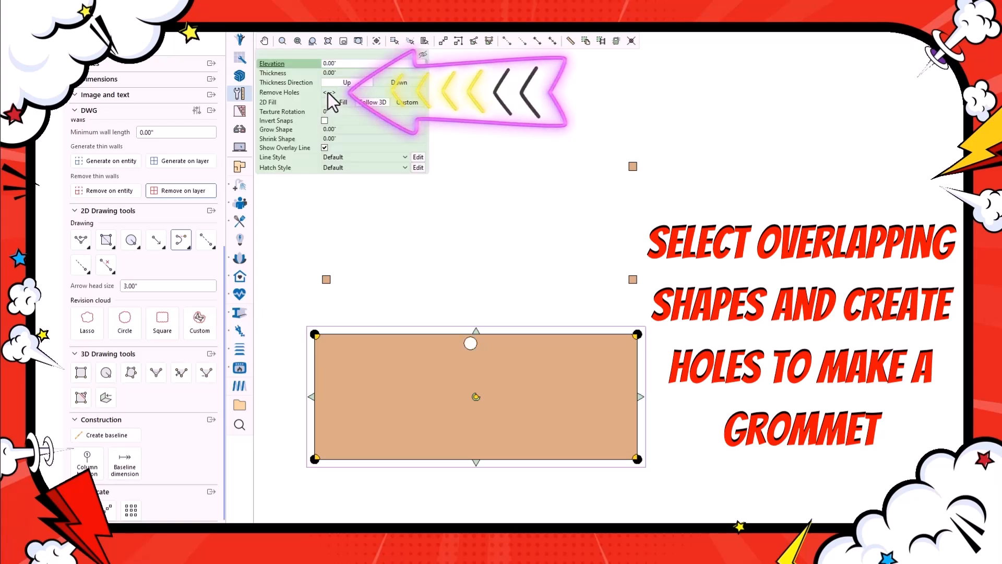
pyautogui.click(640, 414)
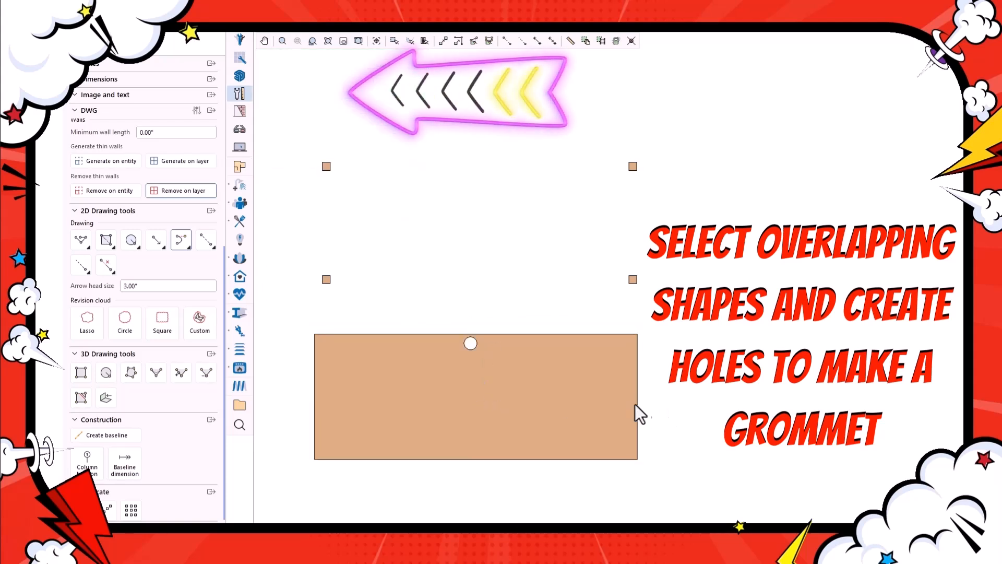
# - Give the rectangular tabletop shape a thickness of 1"
pyautogui.click(607, 409)
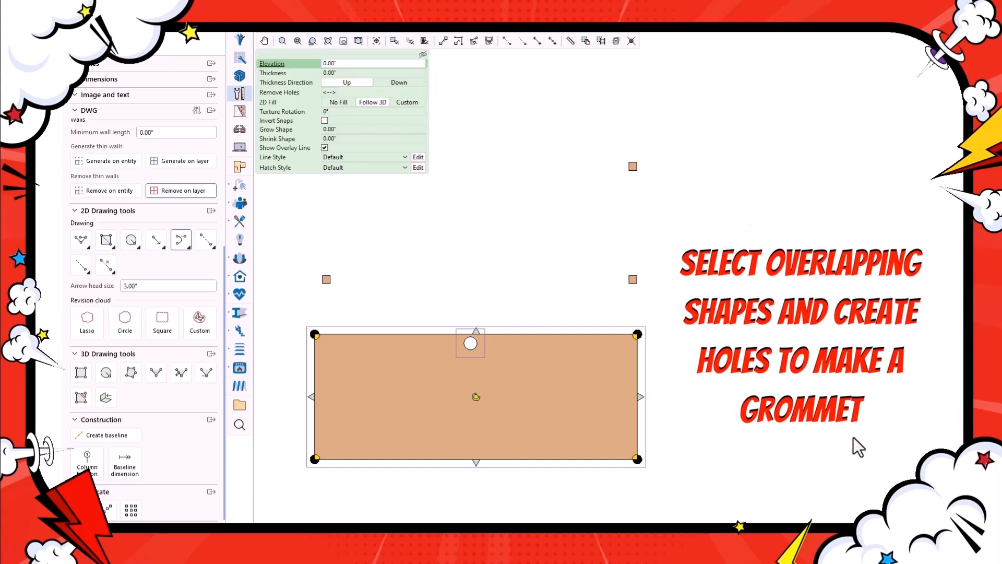
pyautogui.click(856, 538)
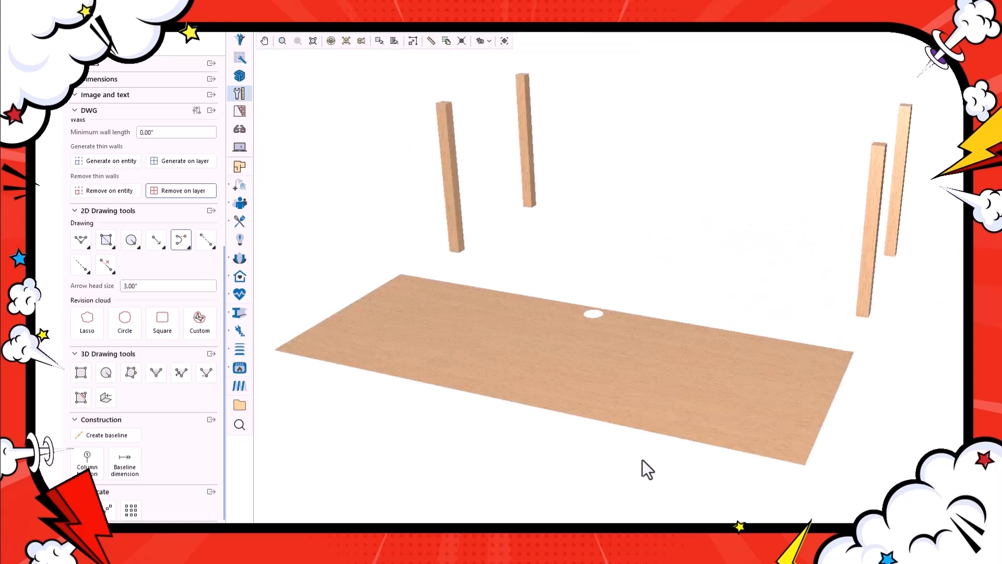
pyautogui.click(598, 403)
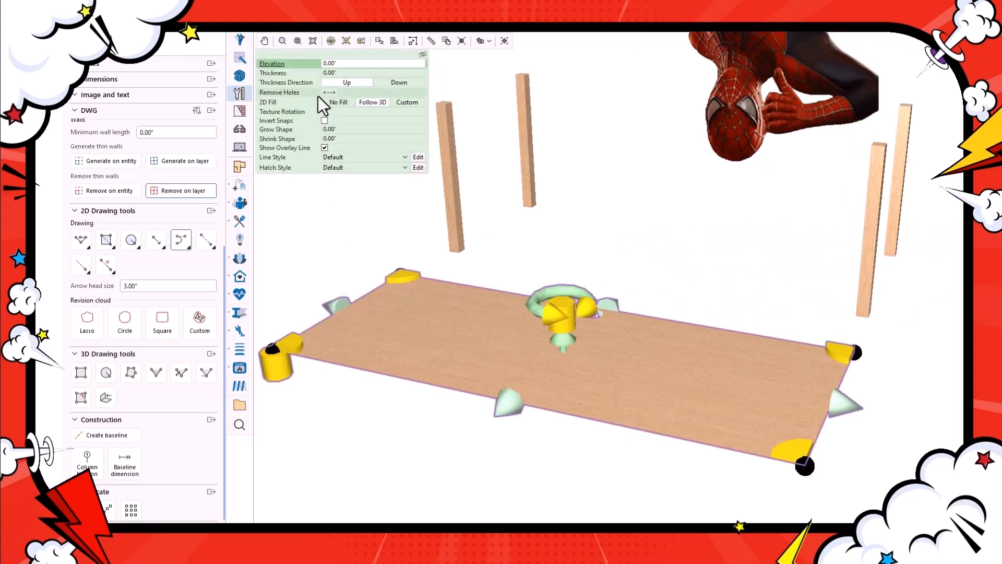
pyautogui.click(341, 74)
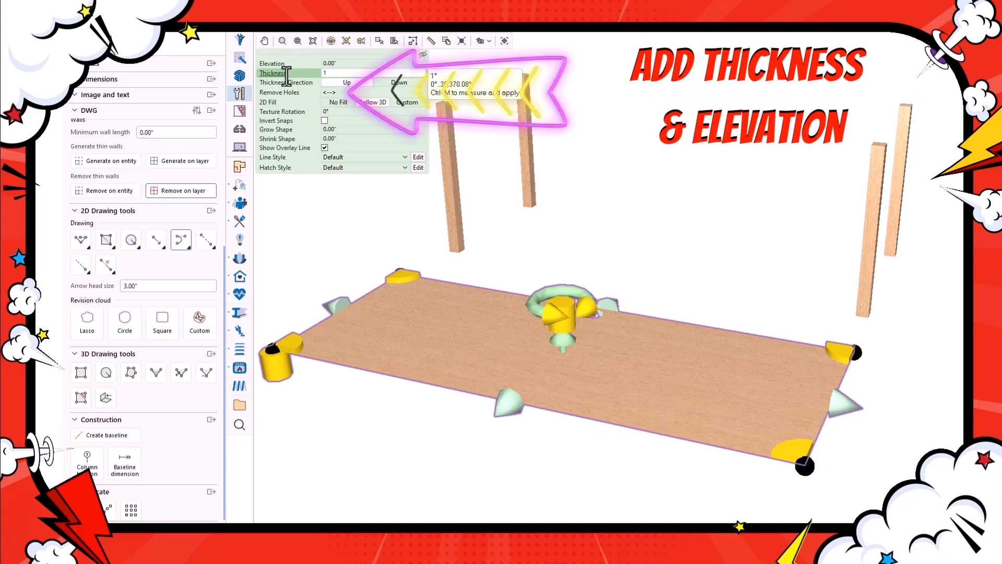
pyautogui.press('Return')
pyautogui.scroll(4, 467, 407)
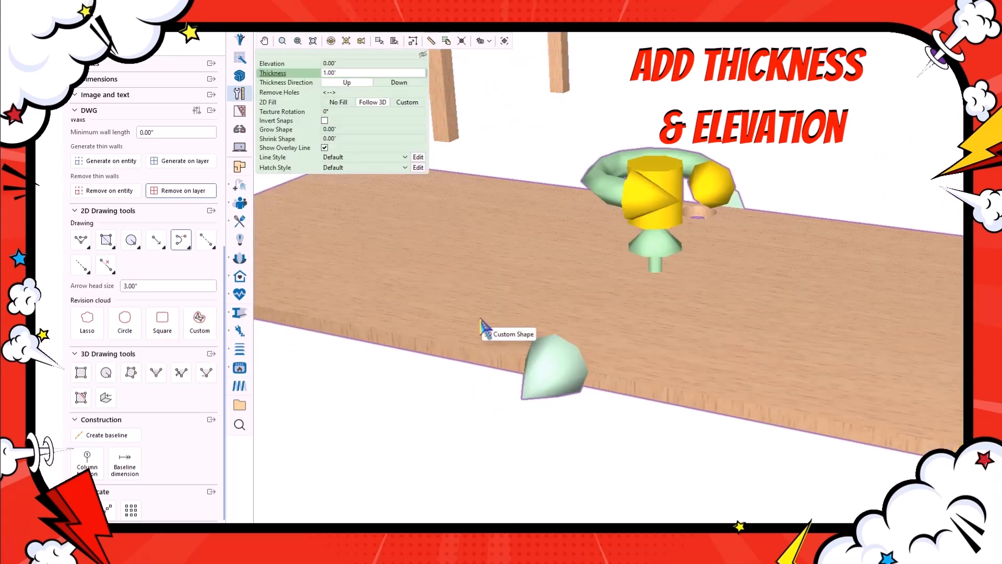
# - Raise the tabletop to an elevation of 29"
pyautogui.click(339, 64)
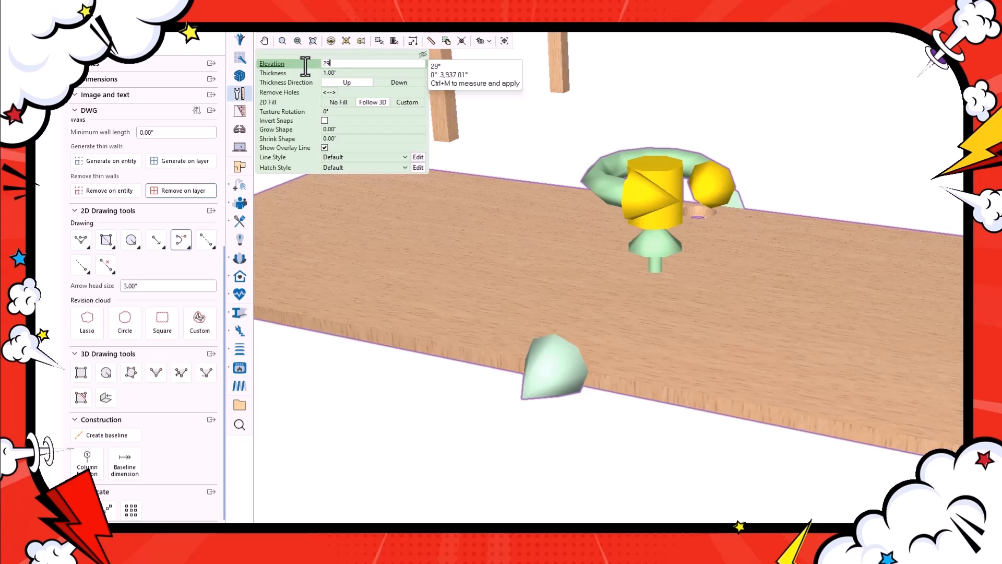
pyautogui.press('Return')
pyautogui.scroll(-4, 765, 382)
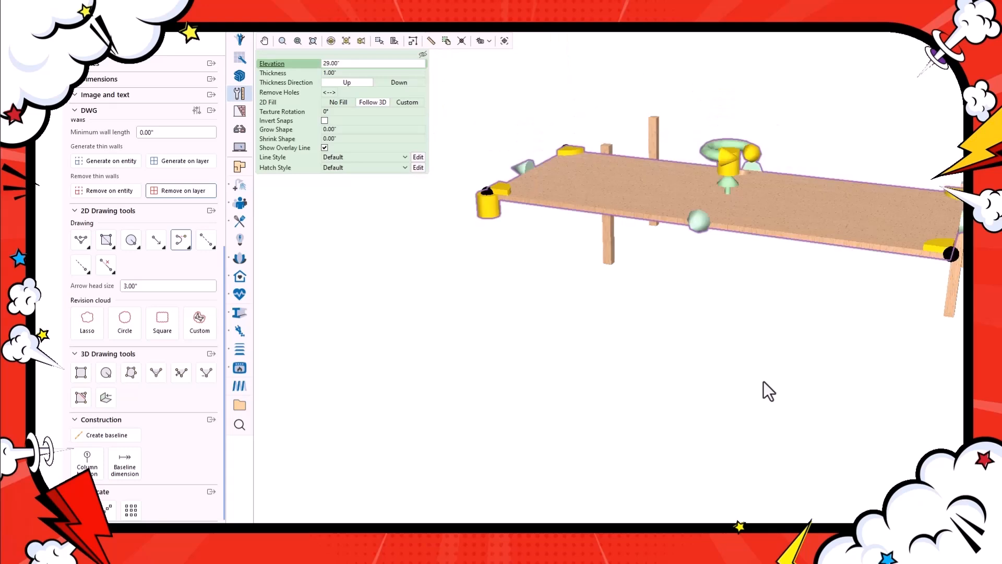
pyautogui.click(842, 333)
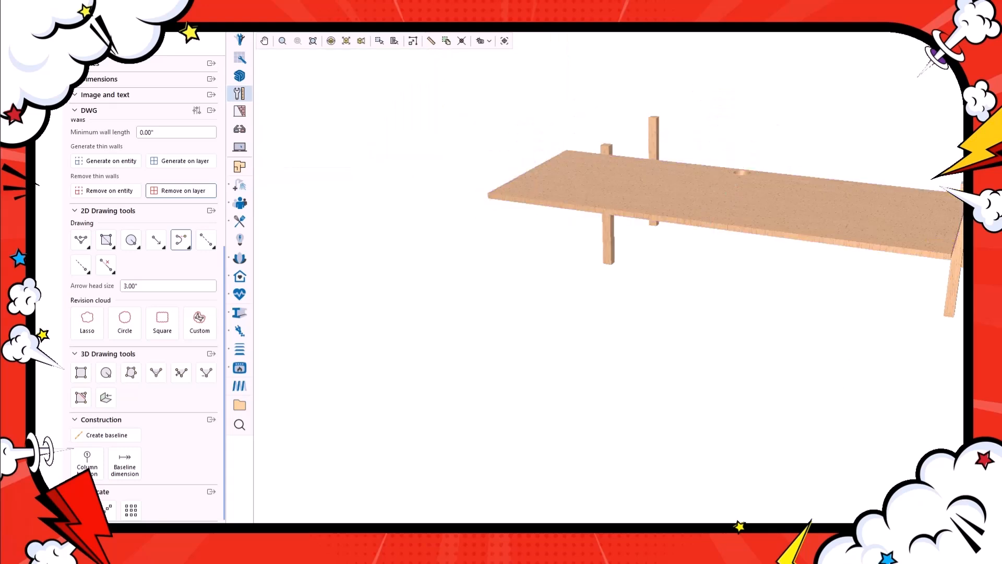
# - In the 2D view, move the tabletop over the four legs and check its placement in 3D
pyautogui.moveTo(567, 418); pyautogui.dragTo(571, 244)
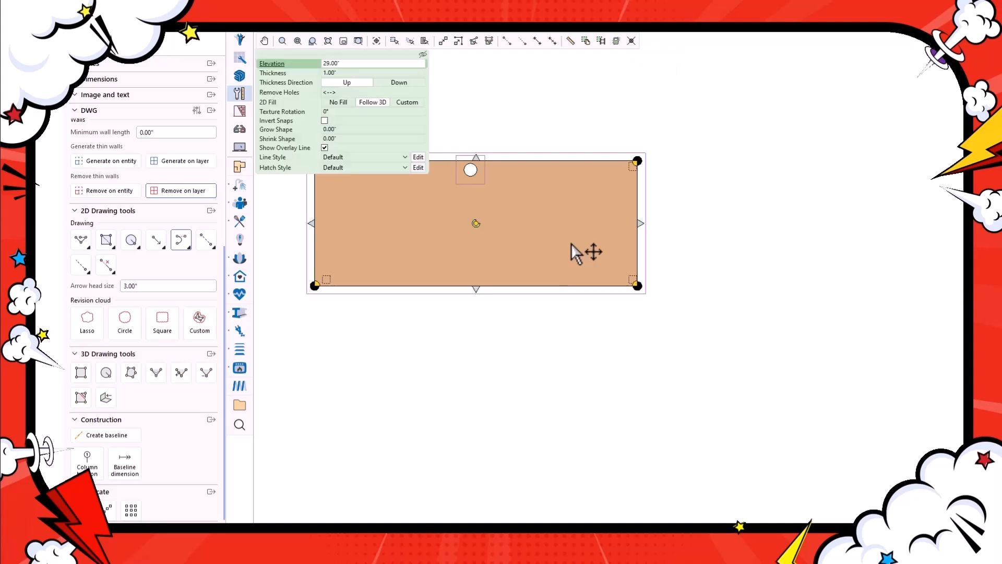
pyautogui.click(575, 360)
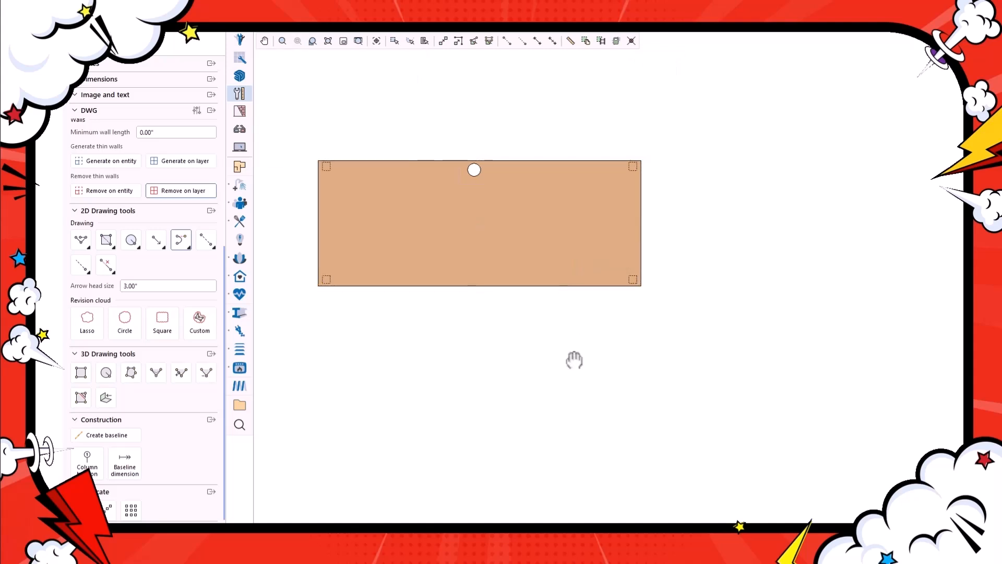
pyautogui.press('F3')
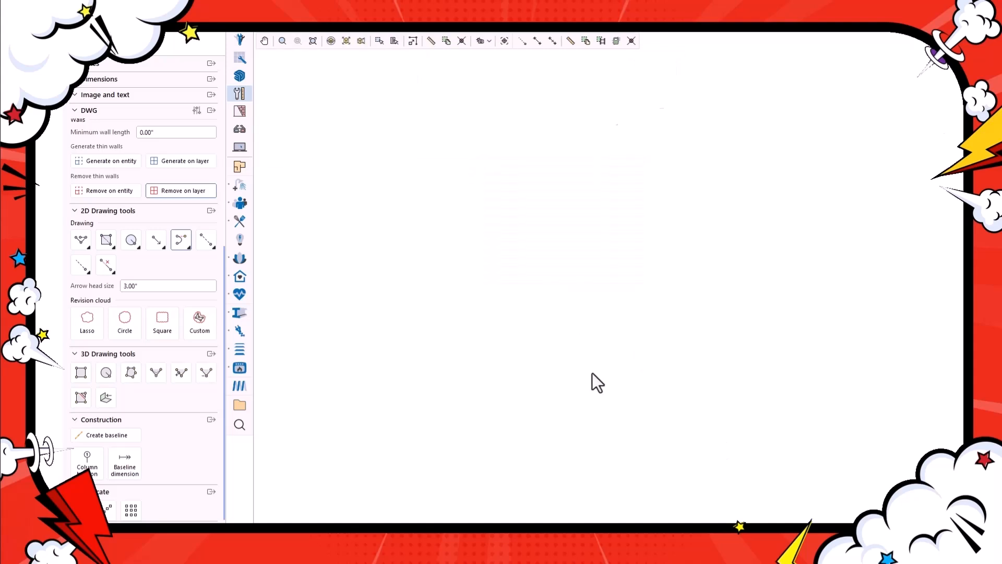
pyautogui.moveTo(726, 299); pyautogui.dragTo(557, 370, button='middle')
# - Try the tabletop's thickness direction both Up and Down, and leave it set to Down
pyautogui.click(561, 218)
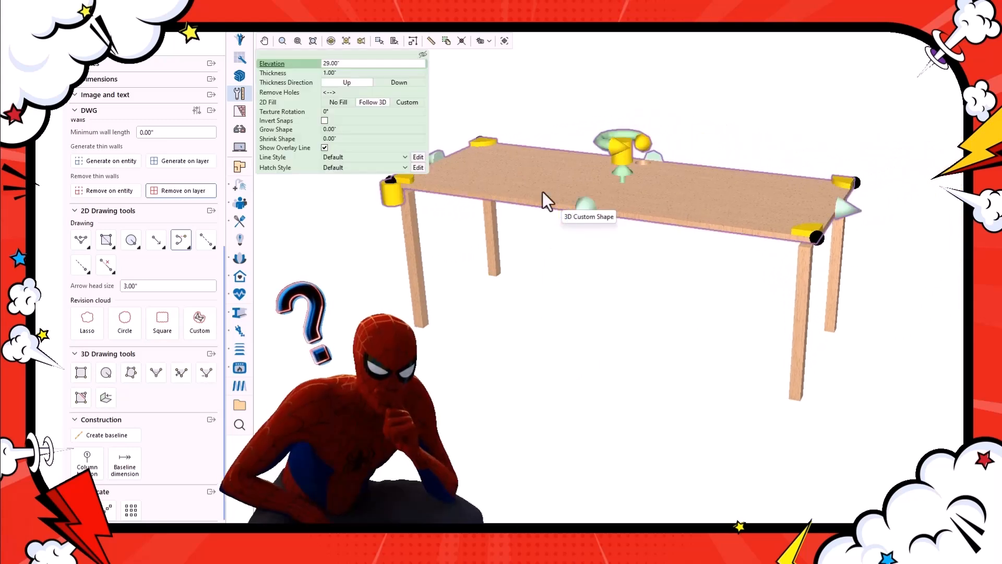
pyautogui.click(478, 393)
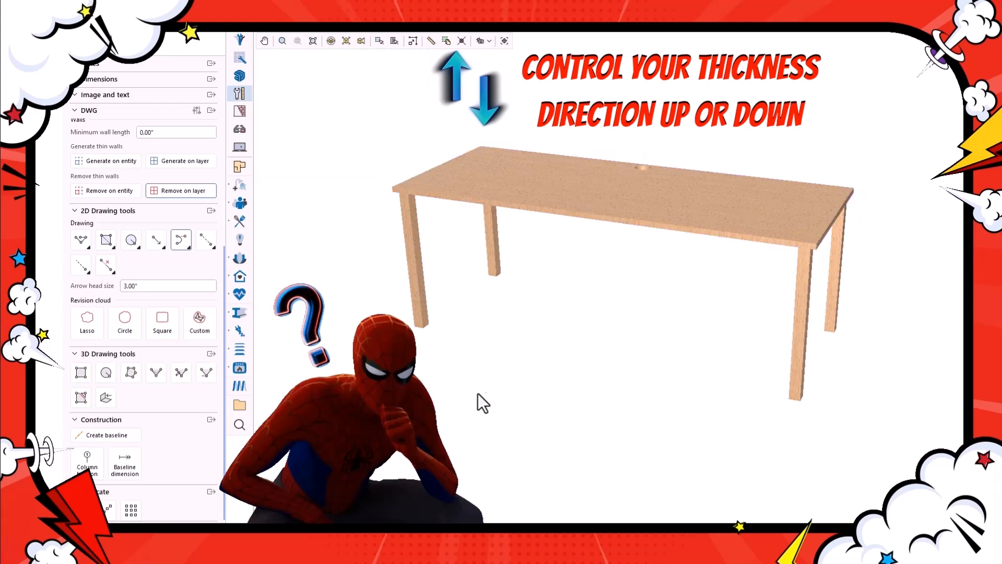
pyautogui.click(589, 218)
pyautogui.scroll(4, 588, 225)
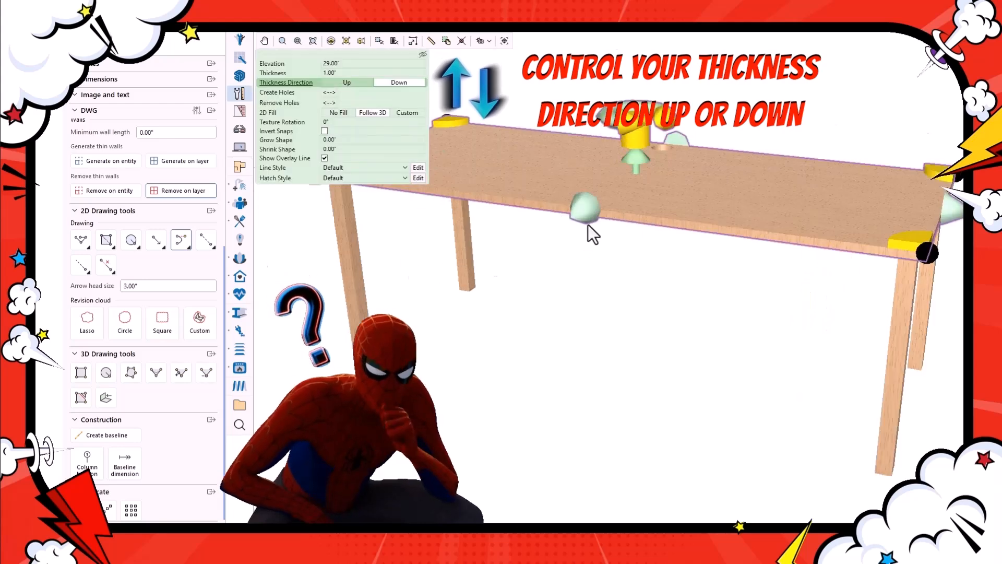
pyautogui.scroll(-3, 588, 224)
pyautogui.moveTo(555, 250); pyautogui.dragTo(635, 308, button='middle')
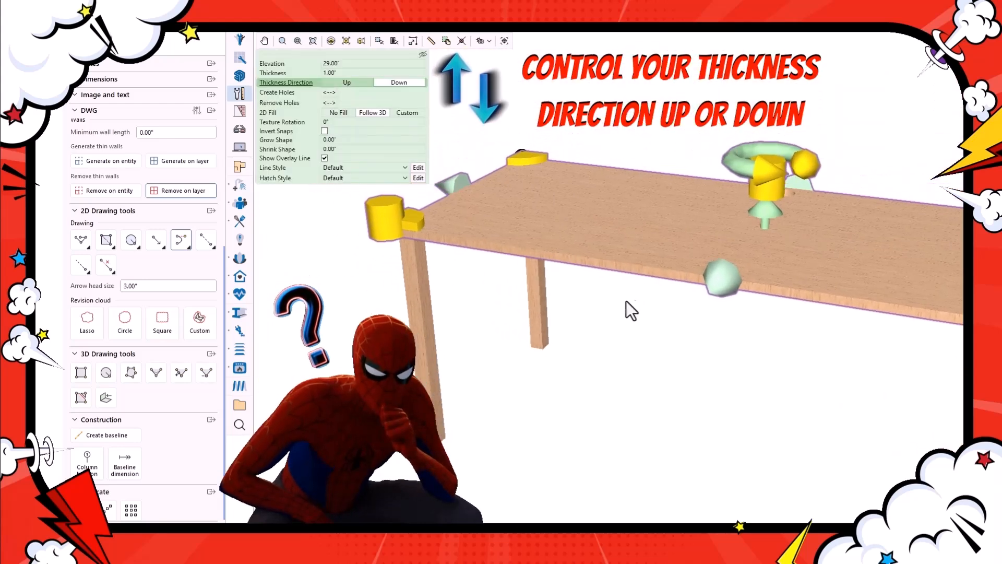
pyautogui.click(358, 84)
pyautogui.moveTo(481, 291); pyautogui.dragTo(490, 312, button='middle')
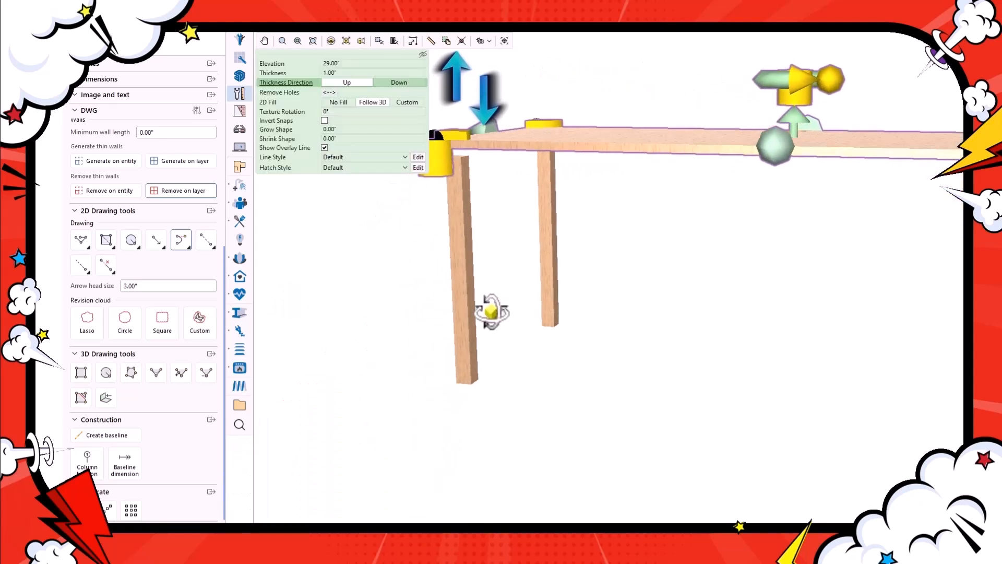
pyautogui.click(390, 83)
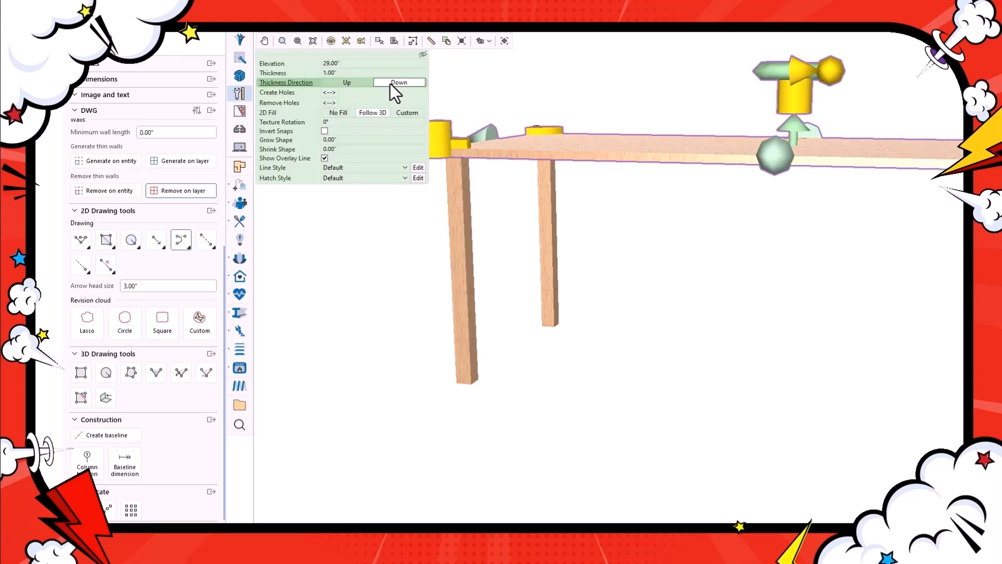
pyautogui.click(626, 380)
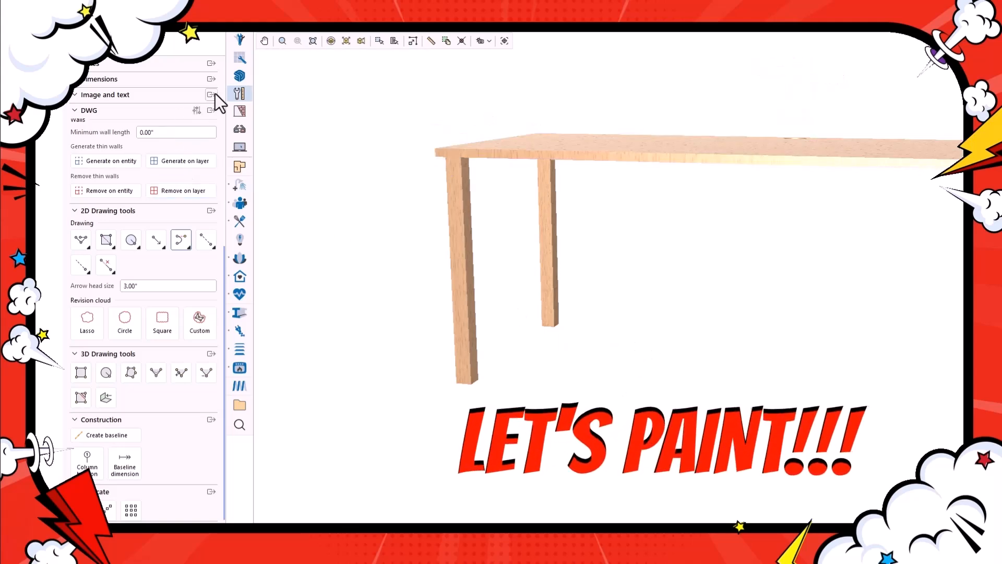
# - Open the Material Explorer and apply a grey Metal material to the two legs at one end of the table
pyautogui.click(239, 129)
pyautogui.click(87, 86)
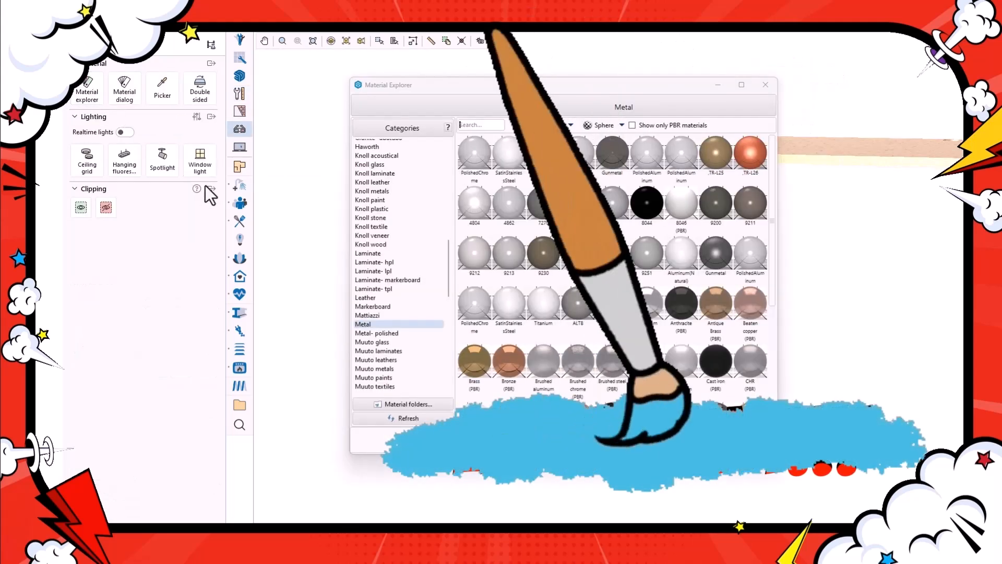
pyautogui.moveTo(544, 96); pyautogui.dragTo(373, 98)
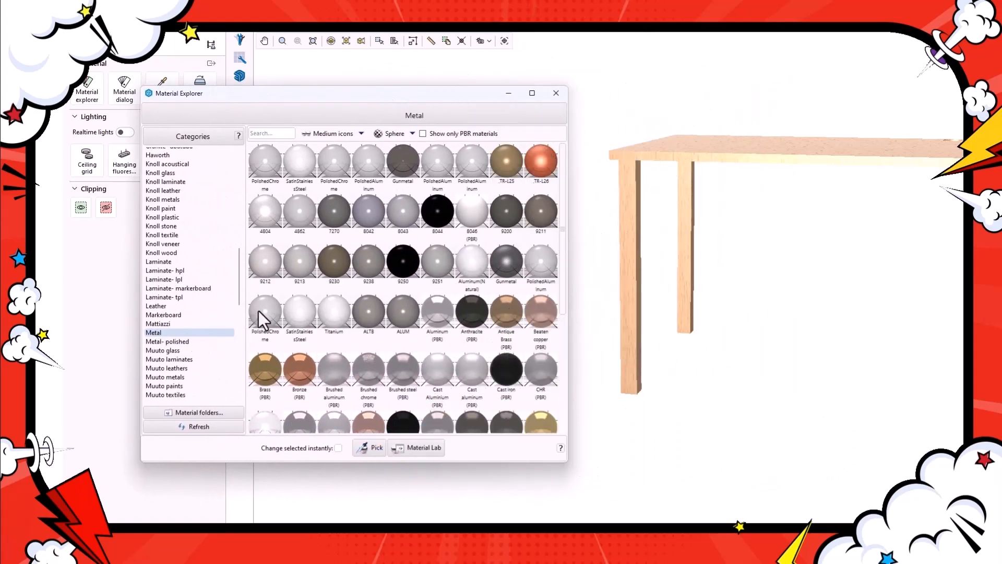
pyautogui.press('Tab')
pyautogui.press('Tab')
pyautogui.click(632, 292)
pyautogui.click(691, 259)
# - Paint the two legs at the other end of the table with the same grey metal
pyautogui.moveTo(827, 301); pyautogui.dragTo(580, 300, button='middle')
pyautogui.press('Tab')
pyautogui.press('Tab')
pyautogui.click(898, 300)
pyautogui.moveTo(898, 301); pyautogui.dragTo(772, 306, button='middle')
pyautogui.press('Tab')
pyautogui.press('Tab')
pyautogui.click(792, 305)
# - Apply the Laminate material 2HWE (PBR) to the top surface of the tabletop
pyautogui.click(158, 262)
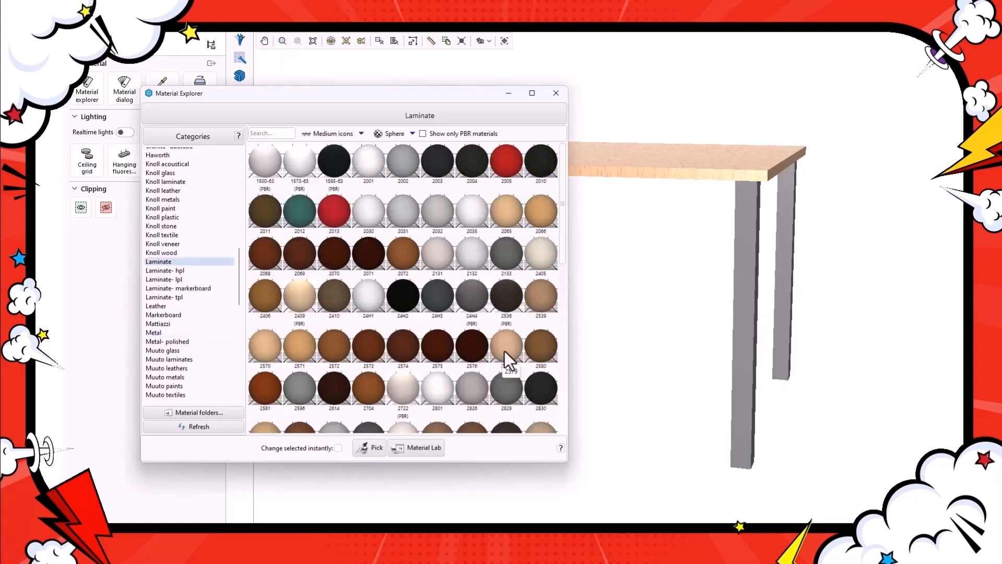
pyautogui.scroll(-2, 504, 353)
pyautogui.click(541, 400)
pyautogui.moveTo(619, 510); pyautogui.dragTo(677, 316, button='middle')
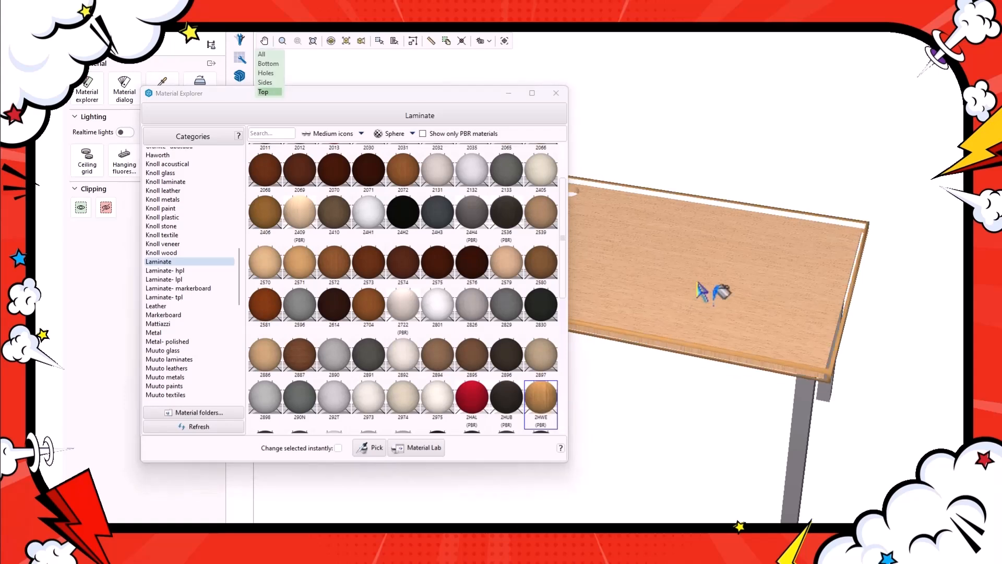
pyautogui.click(648, 291)
# - Apply the Plastic material Black-Plastic to the tabletop's side edges and close the Material Explorer
pyautogui.scroll(-4, 196, 296)
pyautogui.scroll(-2, 192, 298)
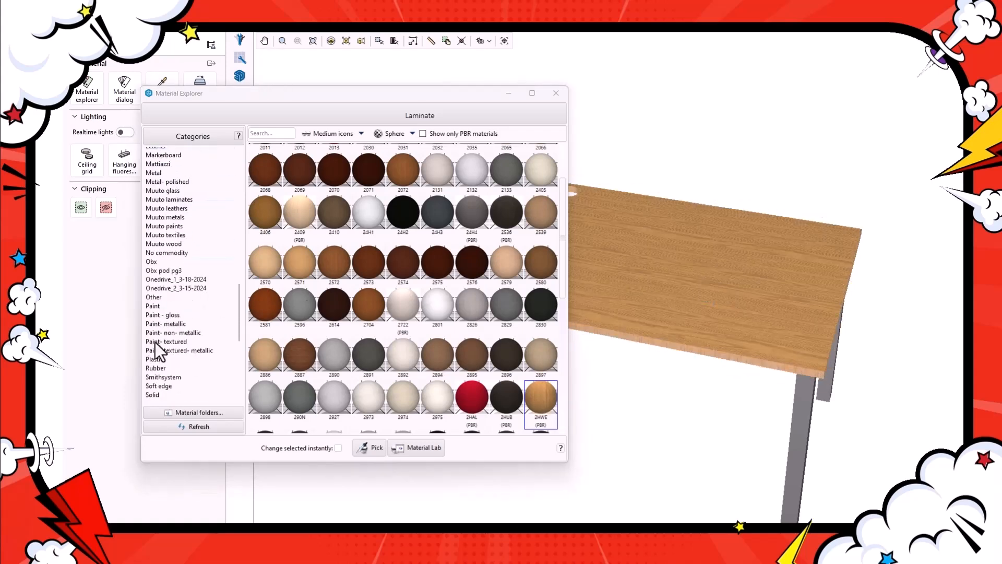
pyautogui.click(166, 359)
pyautogui.click(307, 166)
pyautogui.moveTo(682, 438); pyautogui.dragTo(686, 397, button='middle')
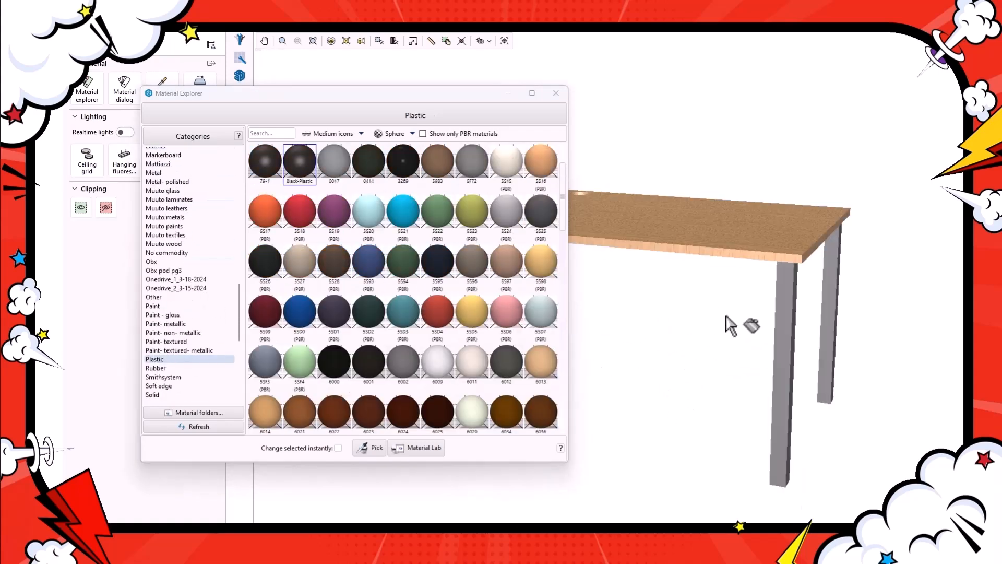
pyautogui.scroll(3, 764, 288)
pyautogui.click(778, 216)
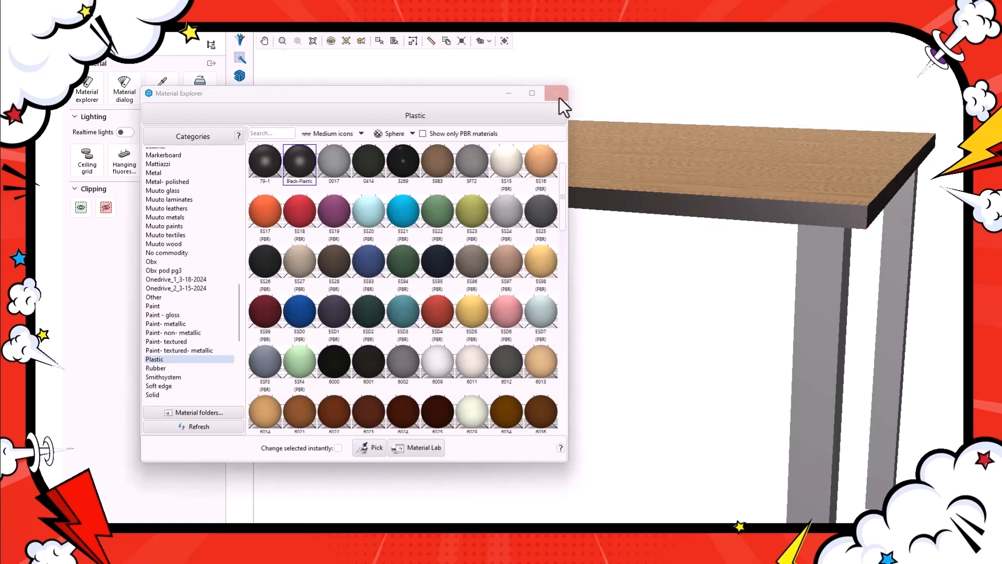
pyautogui.click(558, 95)
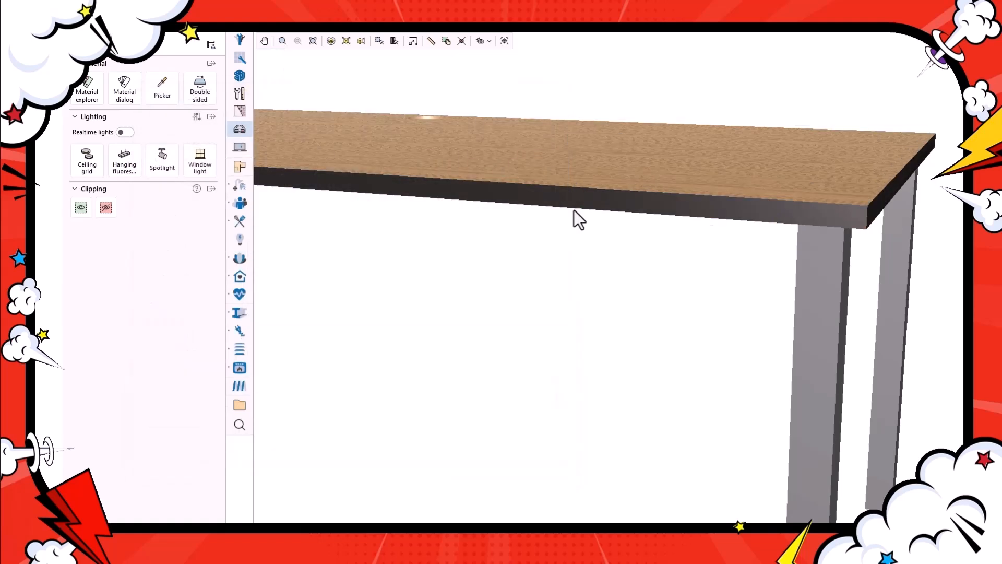
# - Use Make editable from Edit Graphics (Meshes) on the tabletop and all four legs
pyautogui.scroll(-5, 578, 215)
pyautogui.moveTo(559, 249); pyautogui.dragTo(605, 289, button='middle')
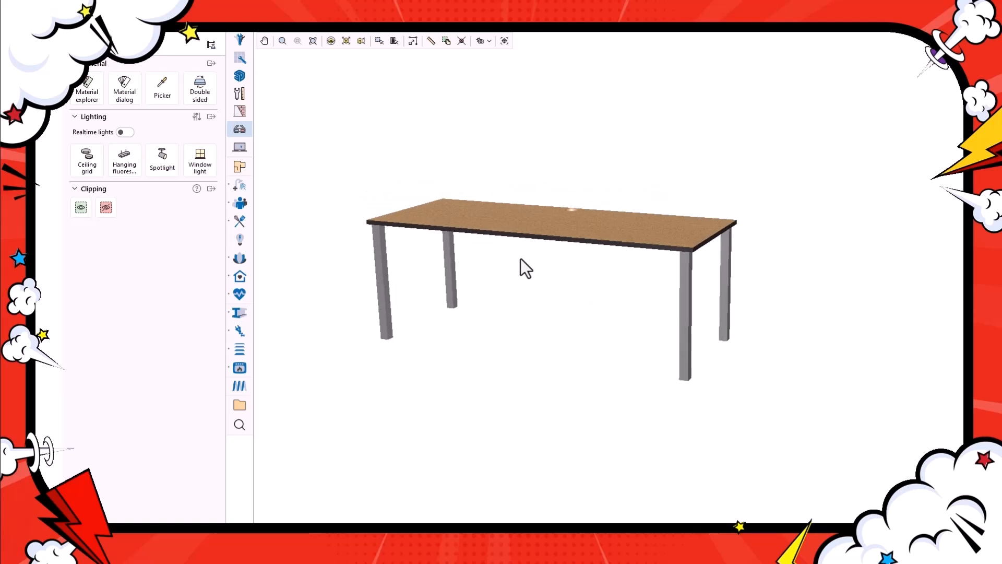
pyautogui.click(241, 40)
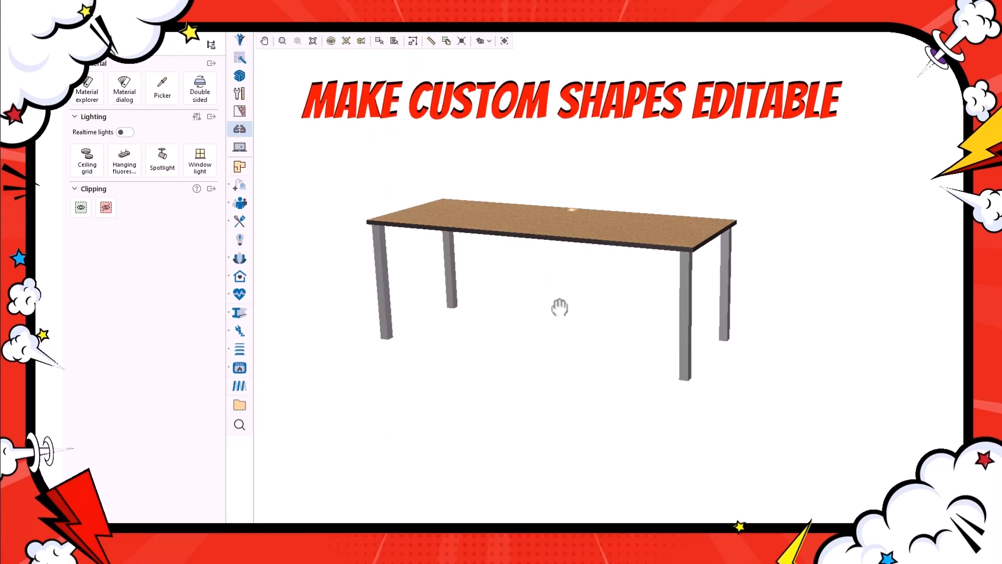
pyautogui.click(238, 55)
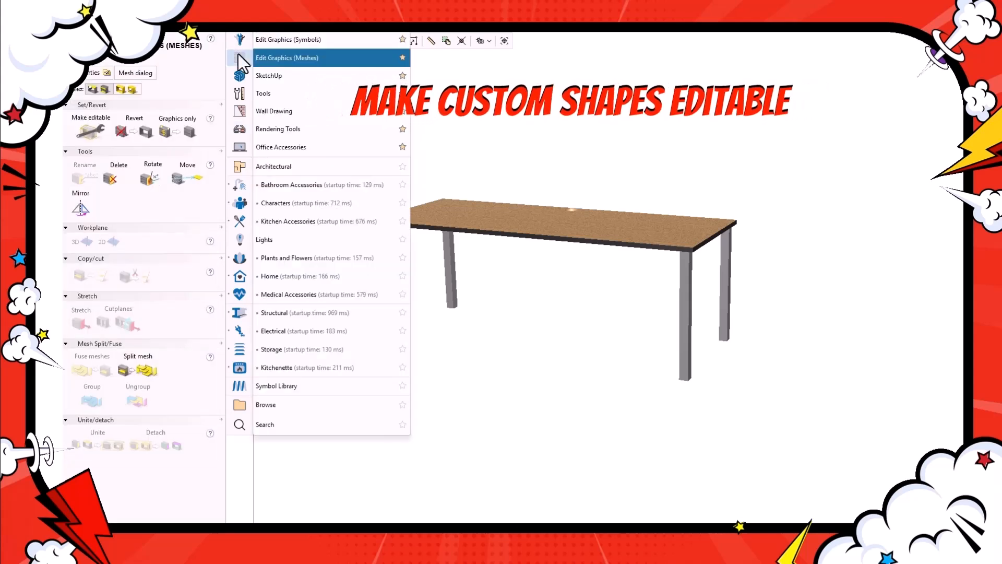
pyautogui.click(94, 128)
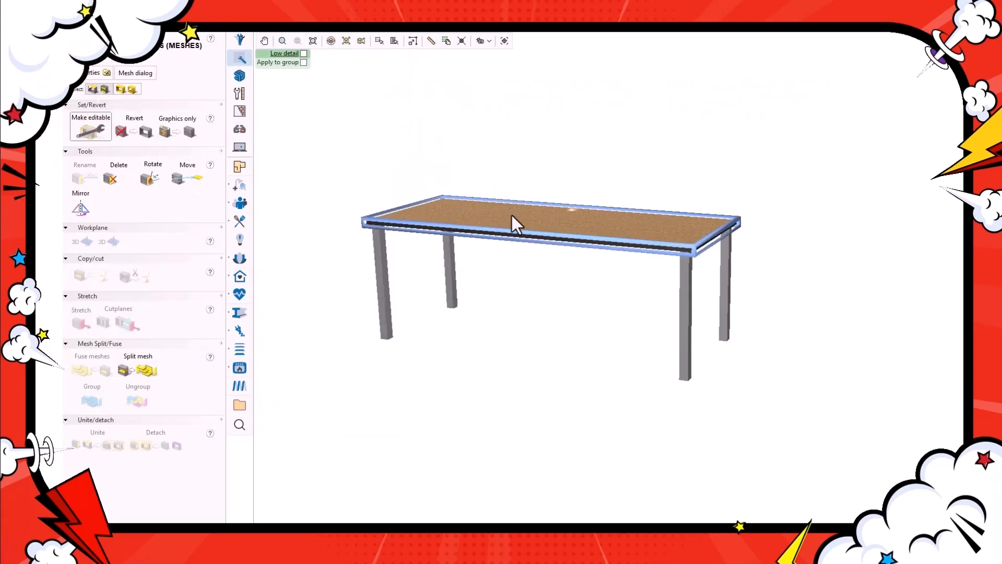
pyautogui.click(510, 213)
pyautogui.click(454, 250)
pyautogui.click(386, 267)
pyautogui.click(690, 289)
pyautogui.click(729, 271)
pyautogui.press('Escape')
pyautogui.click(453, 360)
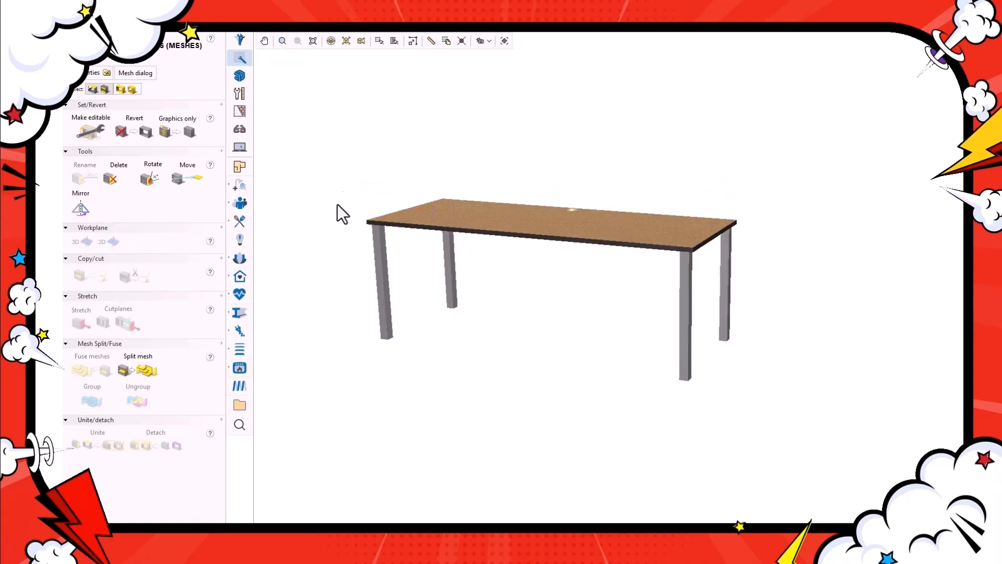
# - Select the whole table and unite its five shapes into a new snapper
pyautogui.moveTo(338, 153); pyautogui.dragTo(751, 395)
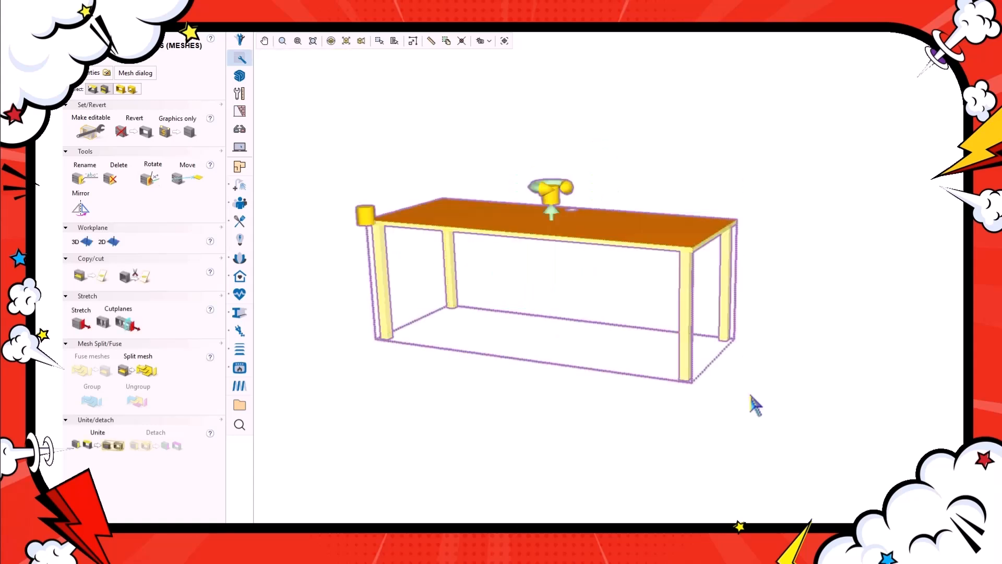
pyautogui.click(105, 439)
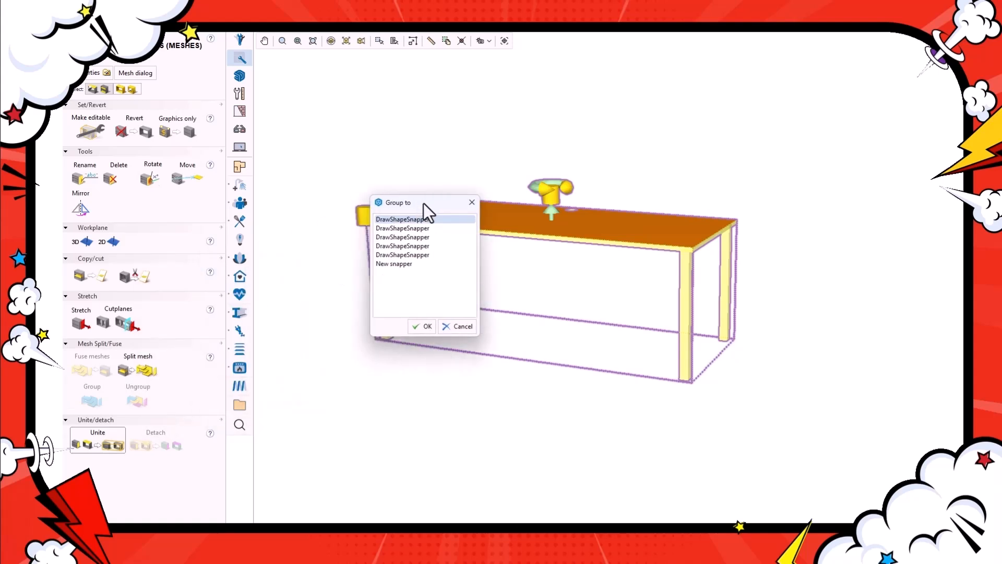
pyautogui.click(407, 264)
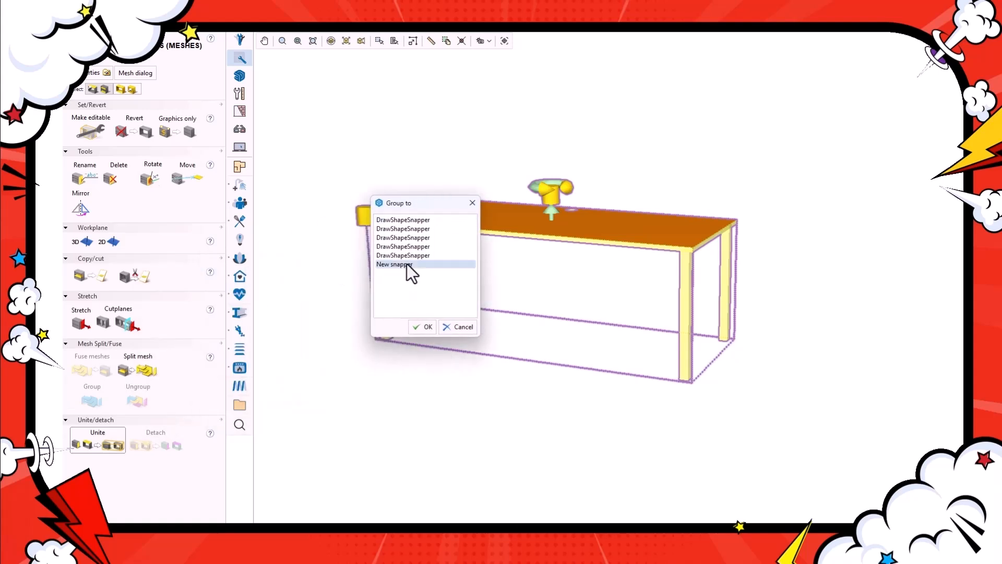
pyautogui.click(424, 328)
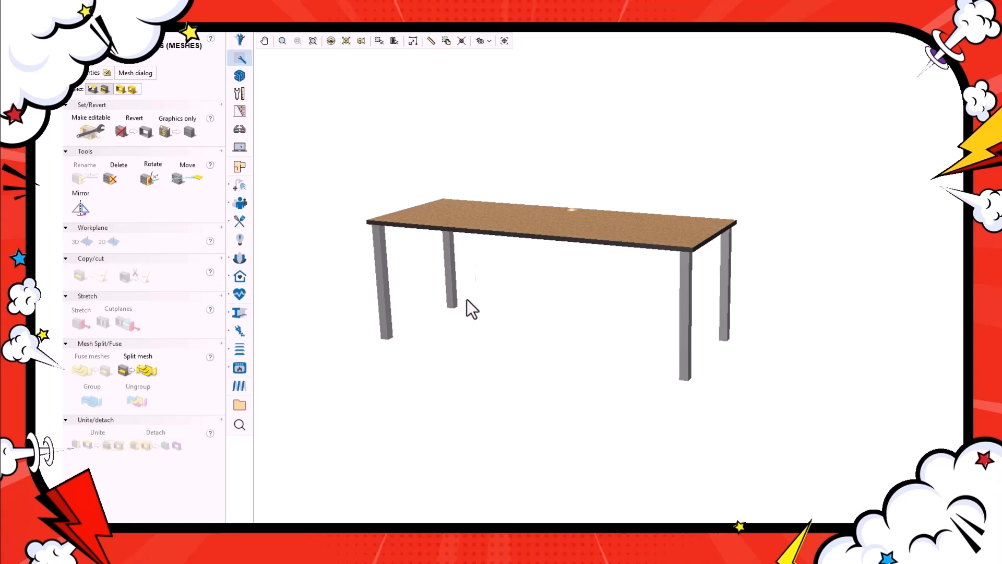
# - Open the united table's catalogue info and create a freeform article with part number 12345, description Custom Shape Table and price $1,000.00
pyautogui.moveTo(487, 218); pyautogui.dragTo(520, 247)
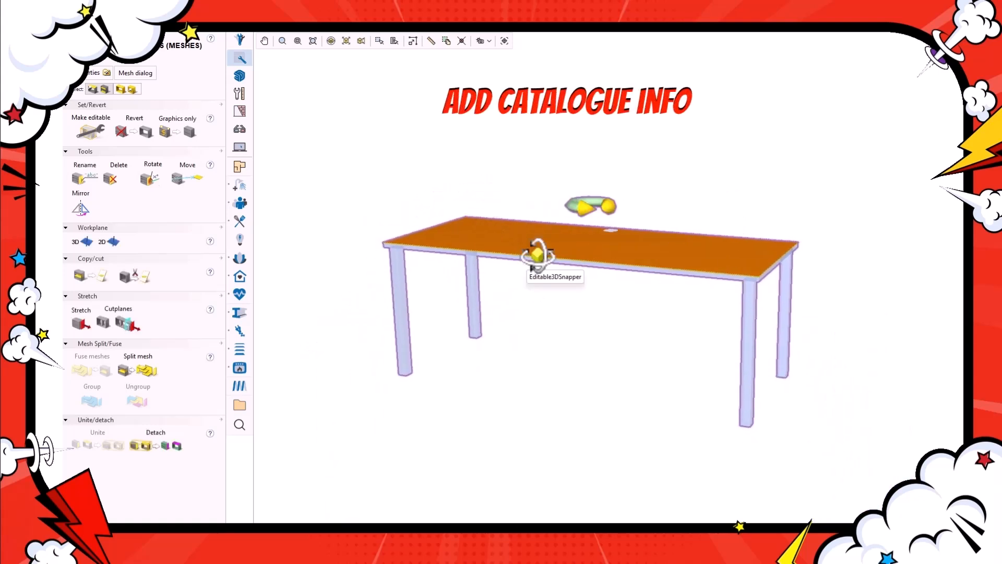
pyautogui.rightClick(520, 246)
pyautogui.click(572, 487)
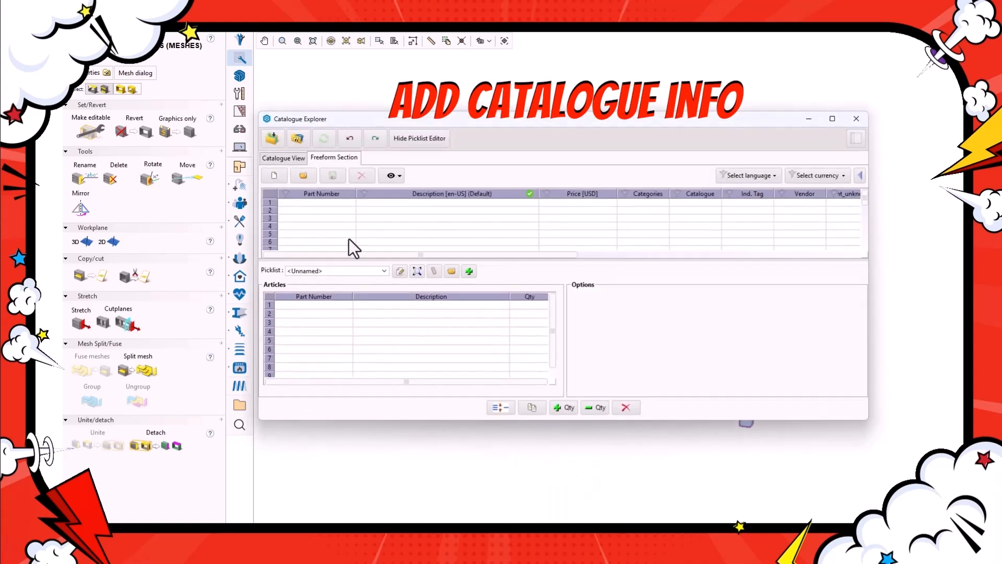
pyautogui.doubleClick(331, 204)
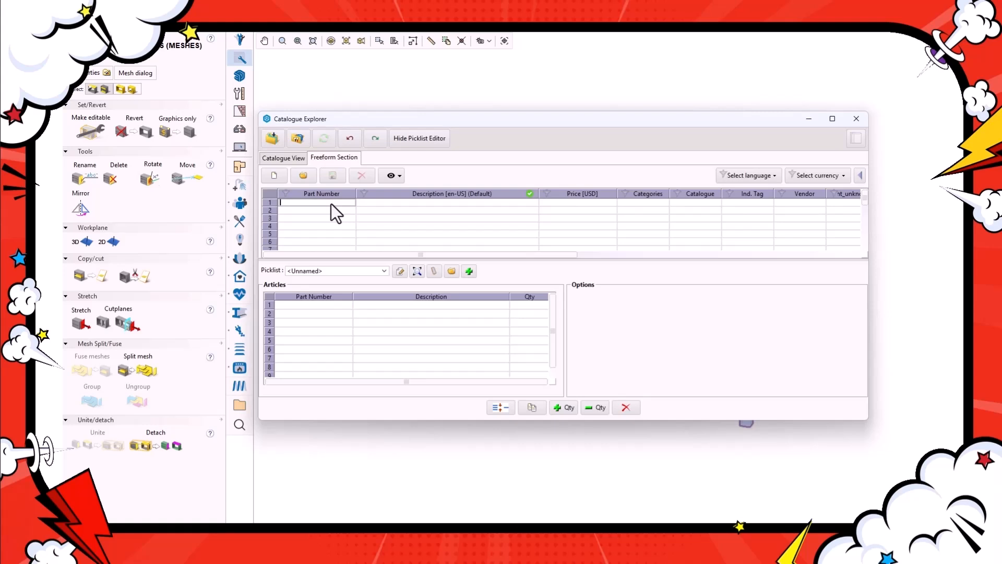
pyautogui.write('12345')
pyautogui.doubleClick(417, 203)
pyautogui.write('Custom Shape Table')
pyautogui.click(556, 202)
pyautogui.click(549, 227)
# - Add the Custom Shape Table article to the table's picklist and close the Catalogue Explorer
pyautogui.click(271, 202)
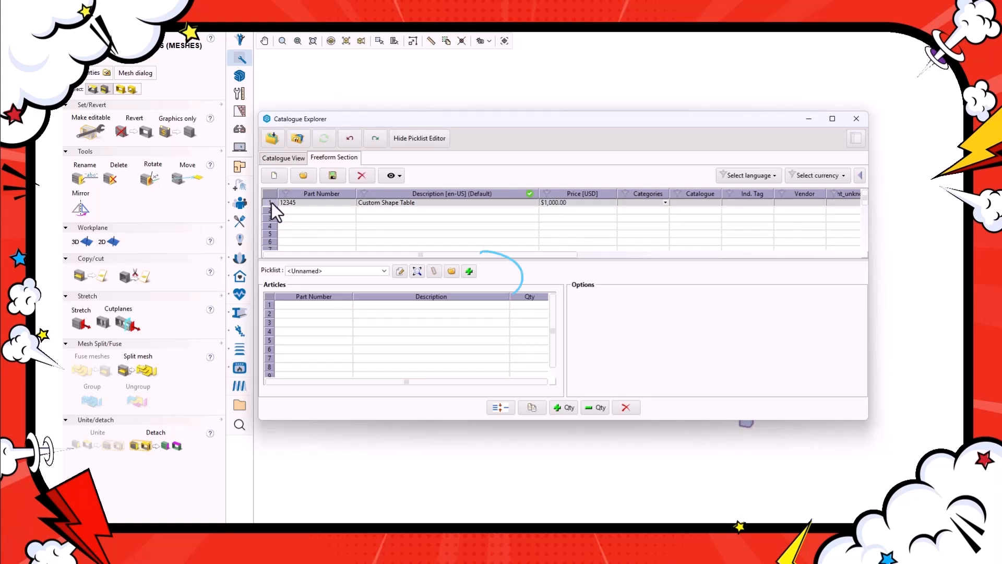
pyautogui.click(470, 272)
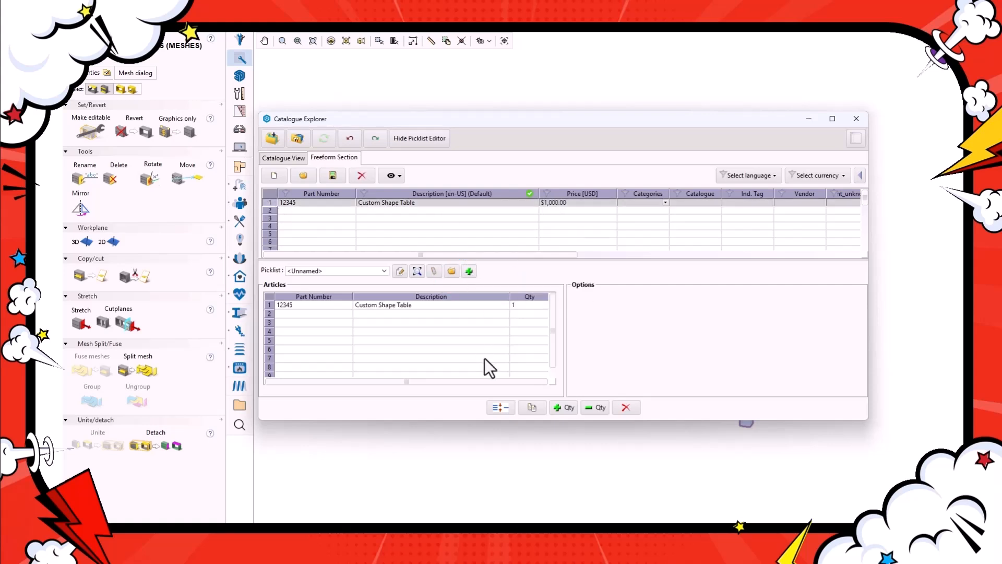
pyautogui.click(856, 119)
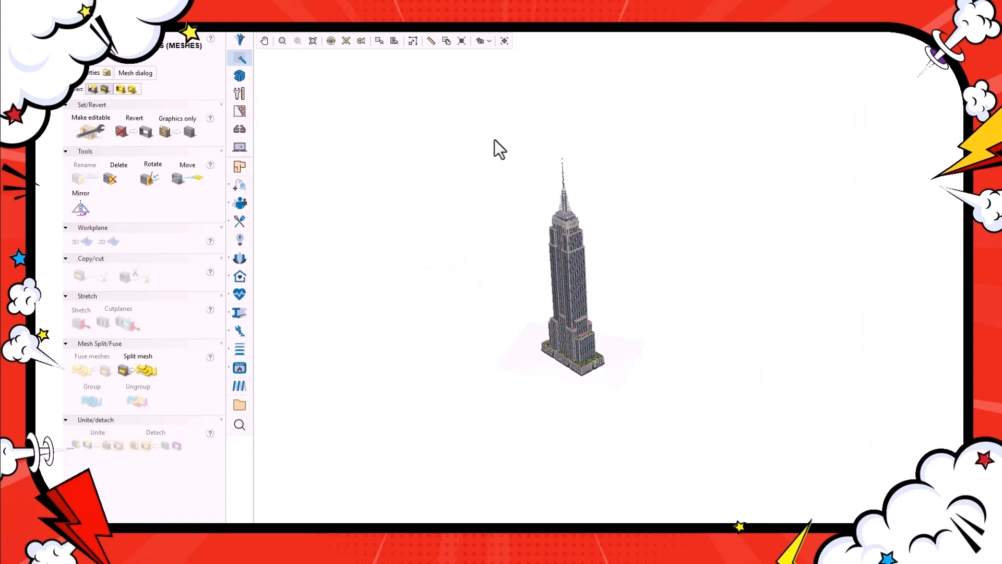
# - Examine the catalogue info attached to the skyscraper custom shape and close the Catalogue Explorer
pyautogui.moveTo(491, 130); pyautogui.dragTo(635, 409)
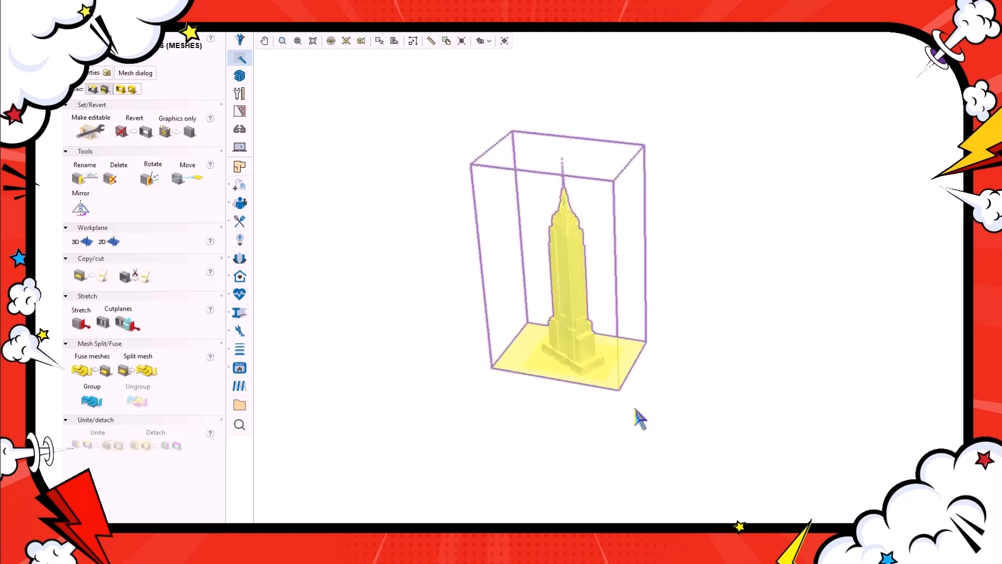
pyautogui.click(641, 416)
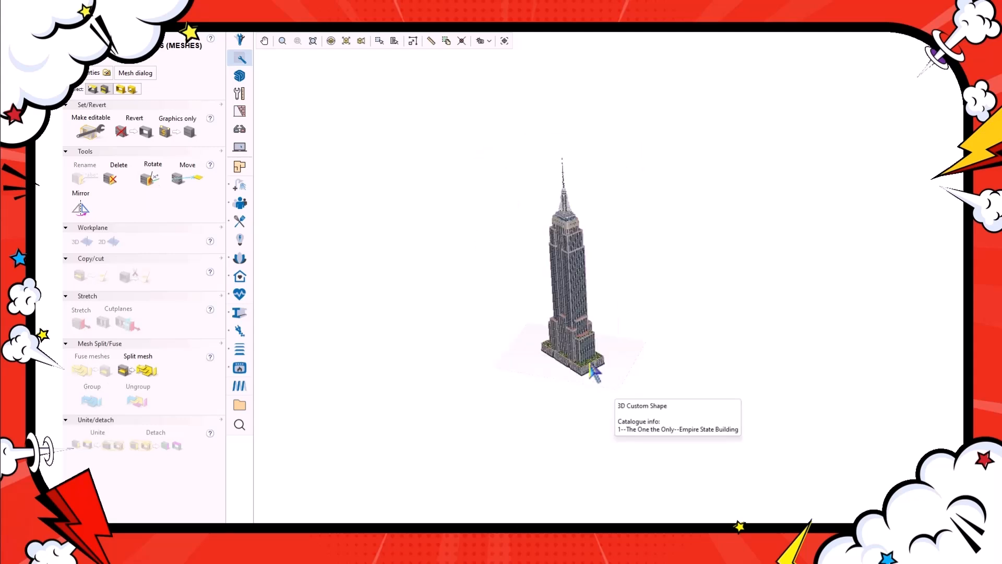
pyautogui.scroll(5, 599, 380)
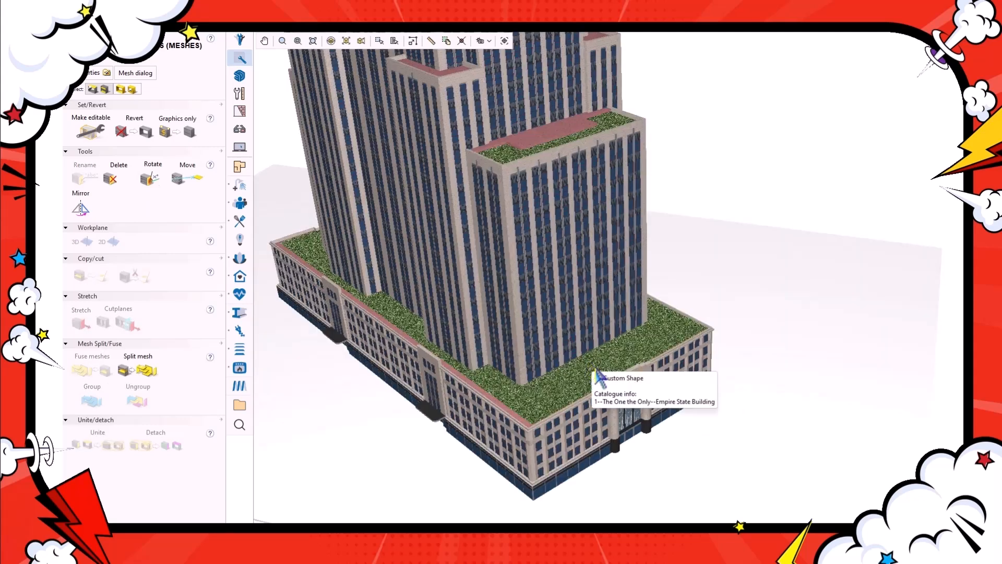
pyautogui.rightClick(598, 377)
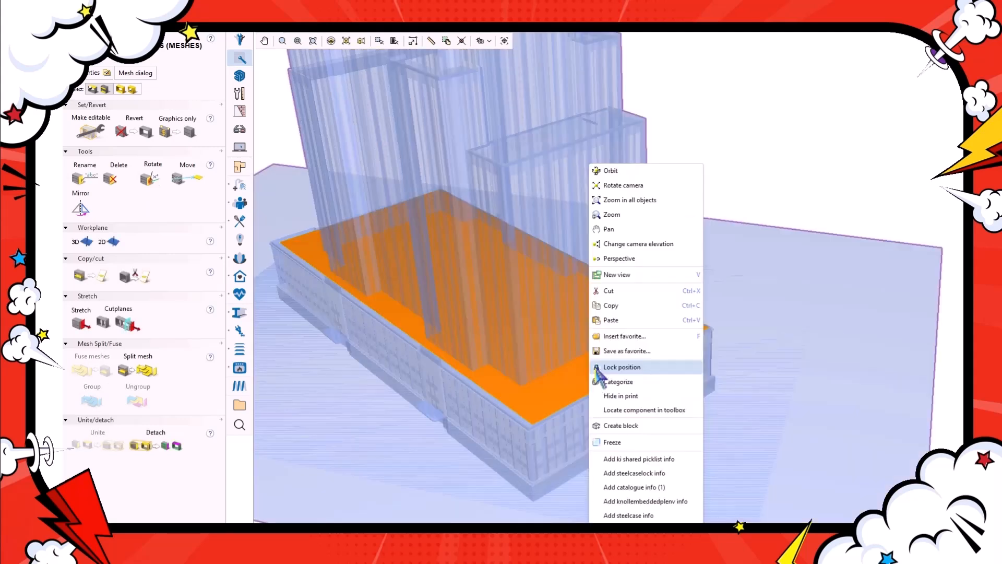
pyautogui.click(636, 486)
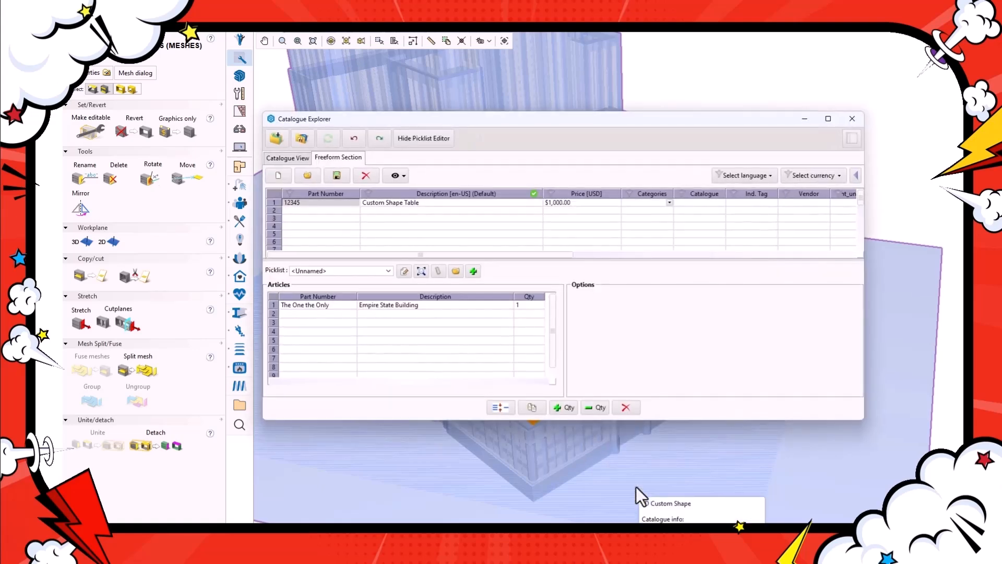
pyautogui.click(272, 305)
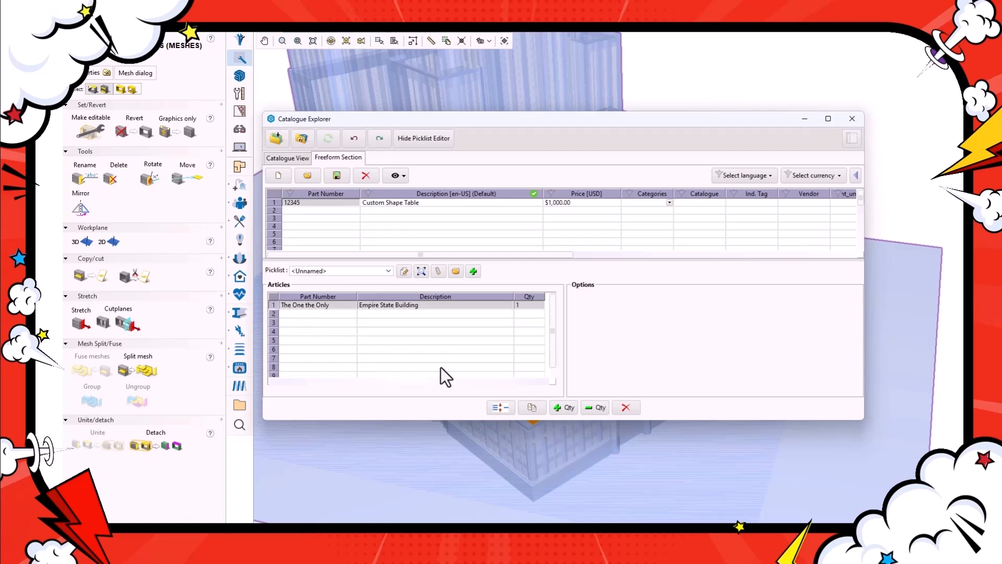
pyautogui.click(853, 121)
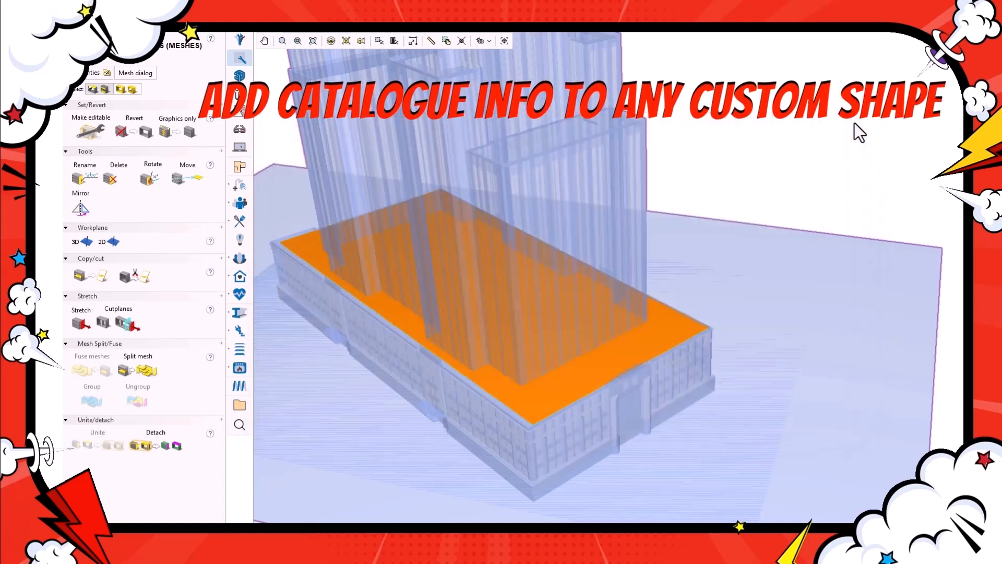